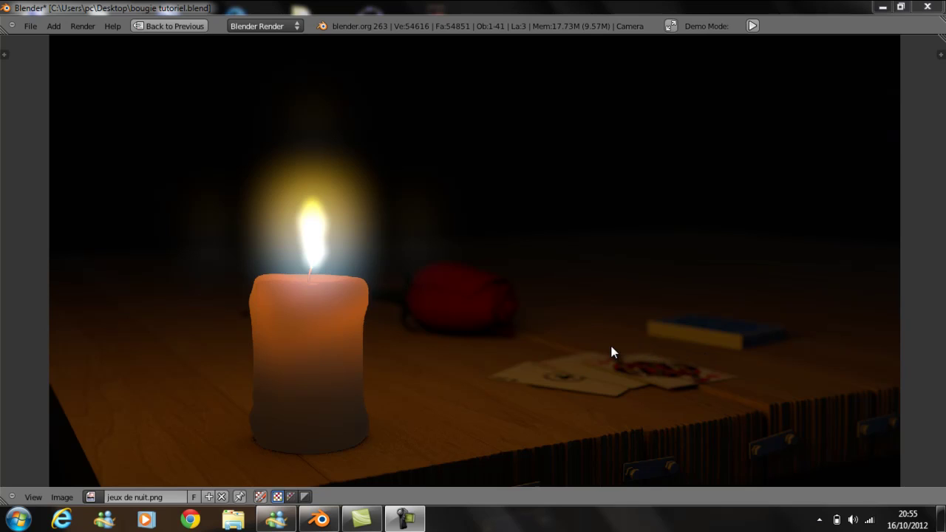
# Leave the full-size render of the candle and examine the finished scene in the 3D view
pyautogui.click(437, 281)
pyautogui.hotkey('ctrl', 'Up')
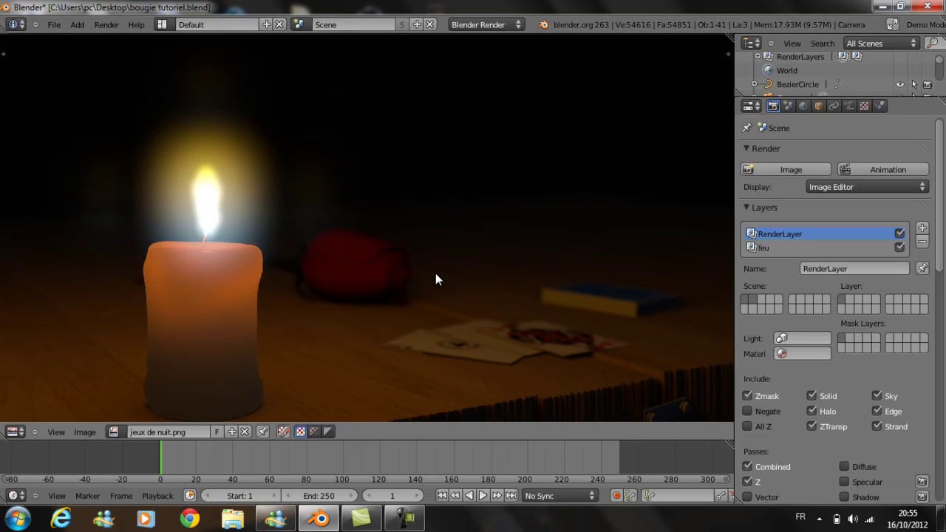
pyautogui.moveTo(384, 256); pyautogui.dragTo(405, 257, button='middle')
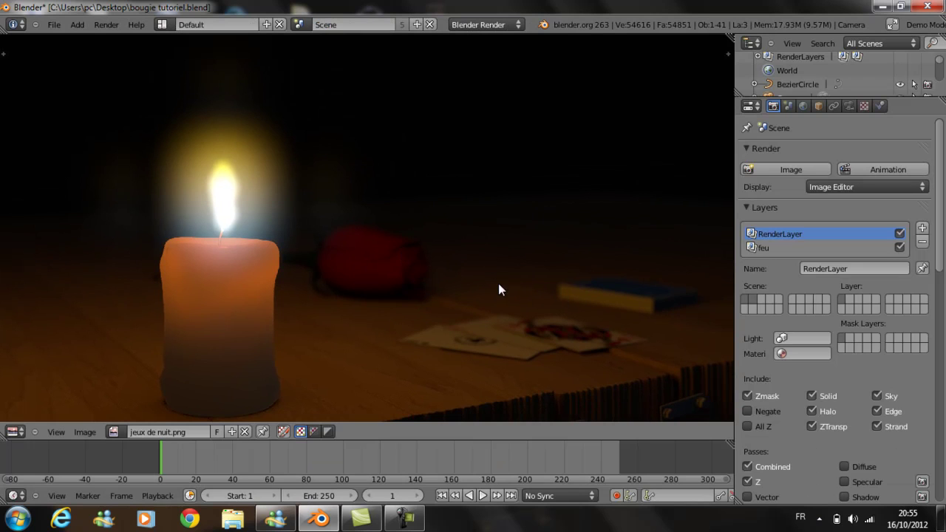
pyautogui.moveTo(499, 284); pyautogui.dragTo(334, 305, button='middle')
pyautogui.press('Escape')
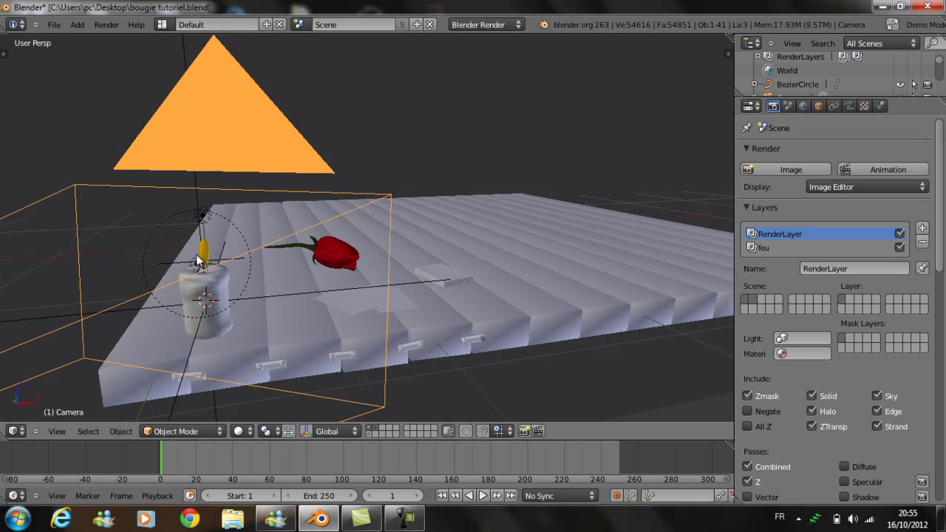
# Start a new scene from the start-up file and delete the default cube
pyautogui.click(56, 25)
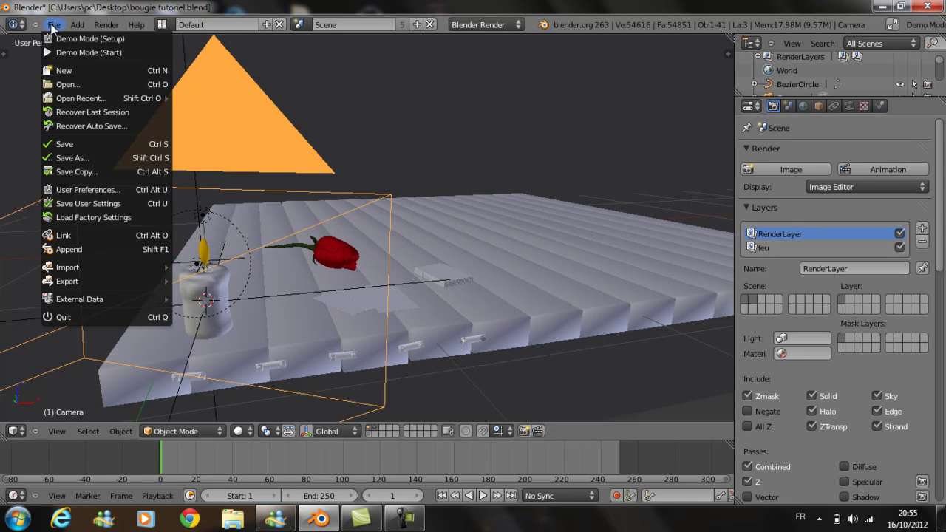
pyautogui.click(73, 68)
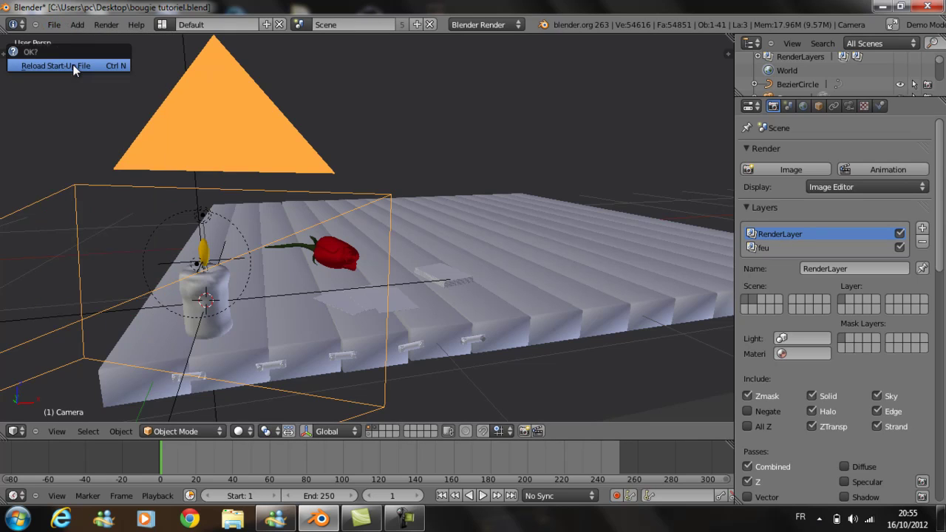
pyautogui.click(73, 65)
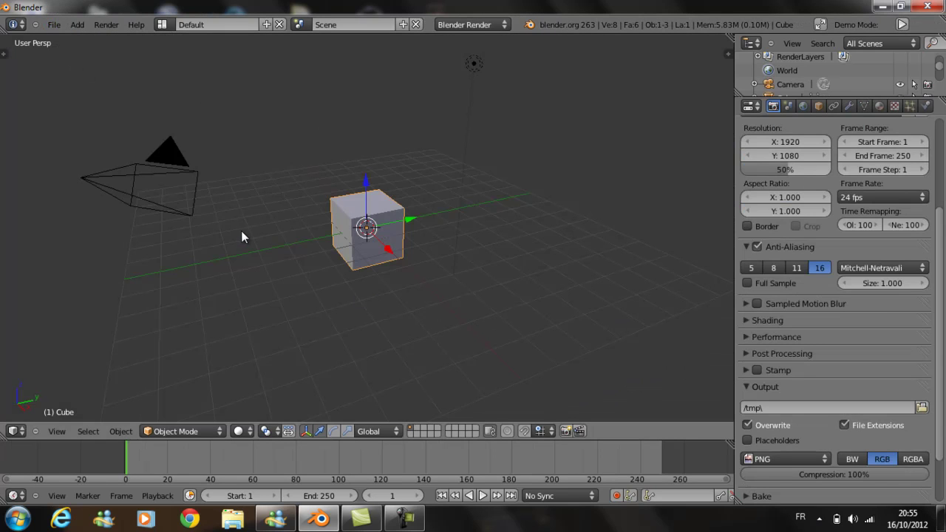
pyautogui.moveTo(242, 231); pyautogui.dragTo(374, 175, button='middle')
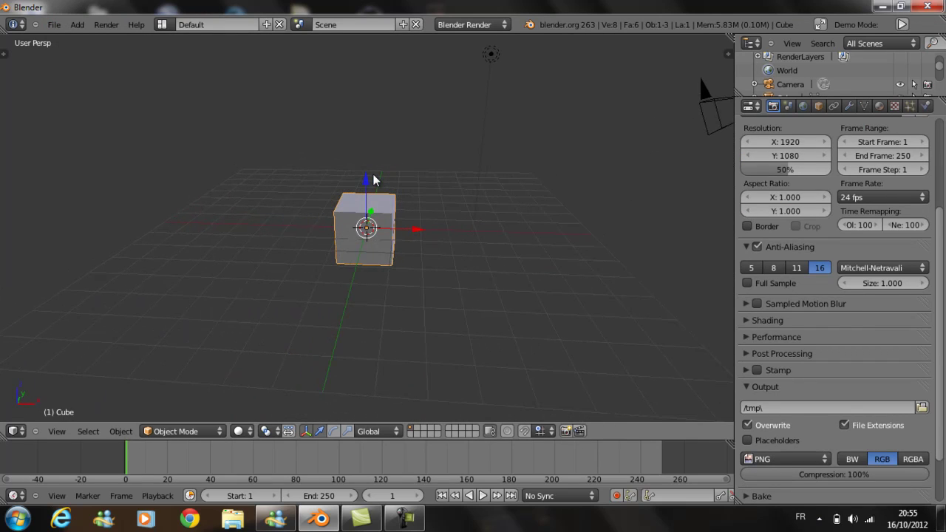
pyautogui.press('x')
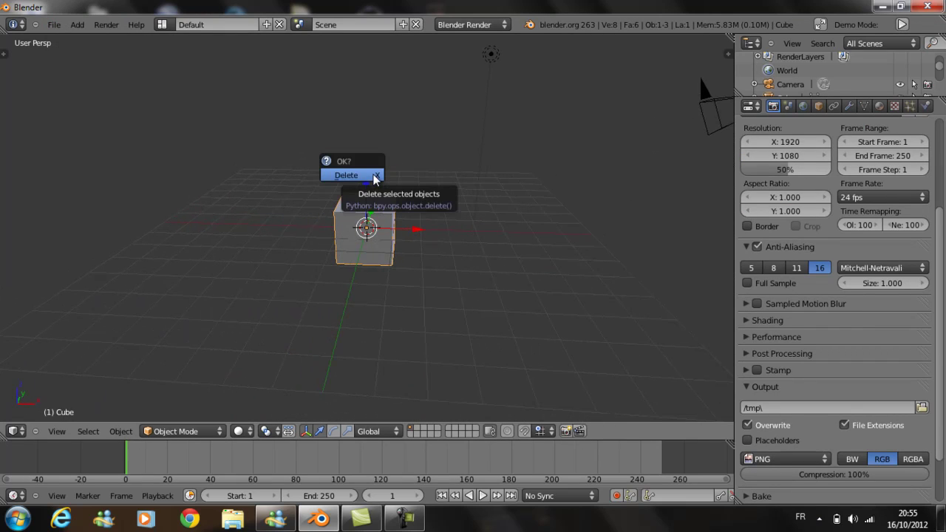
pyautogui.click(348, 176)
pyautogui.moveTo(243, 228); pyautogui.dragTo(304, 234, button='middle')
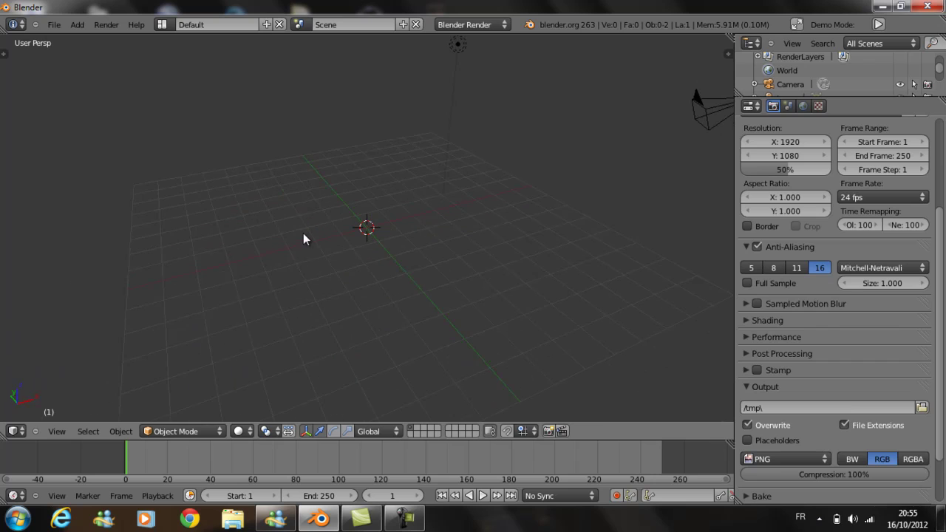
# Start the Screencast Keys display for the 3D view and hide its settings again
pyautogui.press('n')
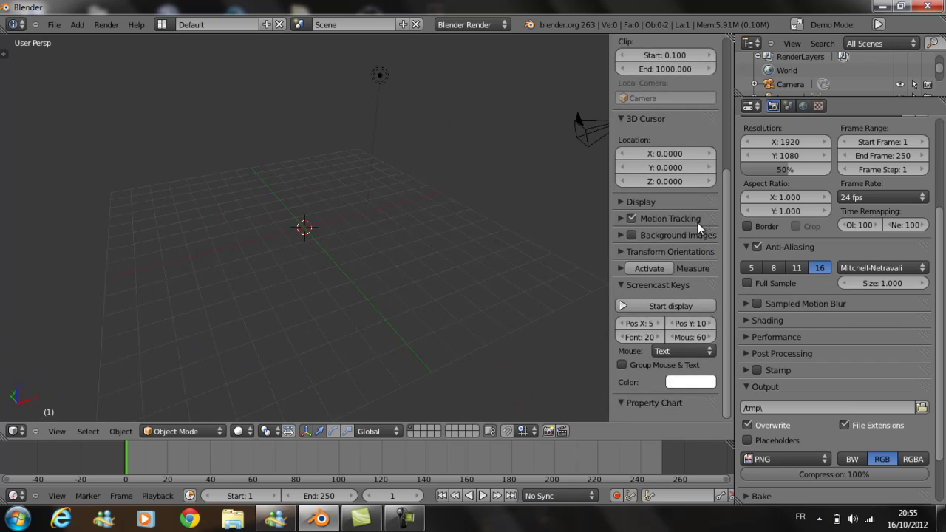
pyautogui.click(647, 307)
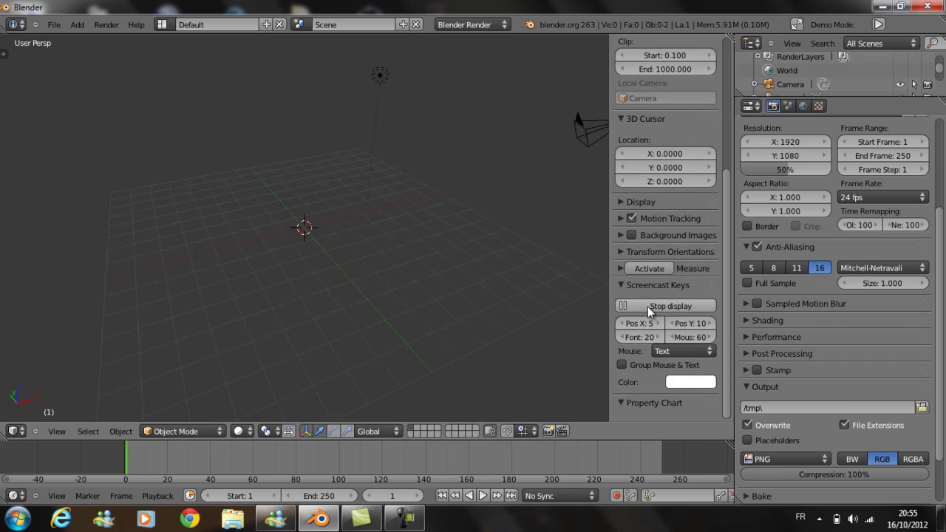
pyautogui.click(474, 287)
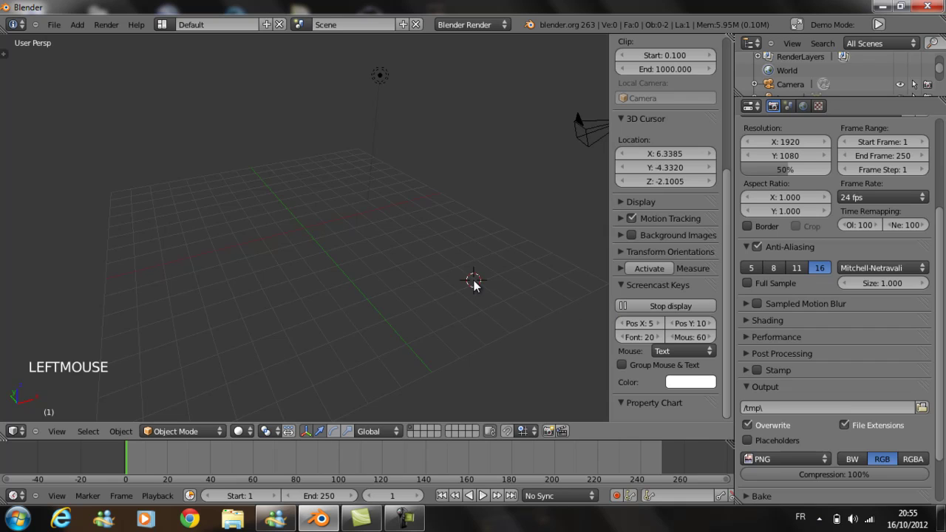
pyautogui.press('n')
pyautogui.moveTo(501, 277); pyautogui.dragTo(429, 271, button='middle')
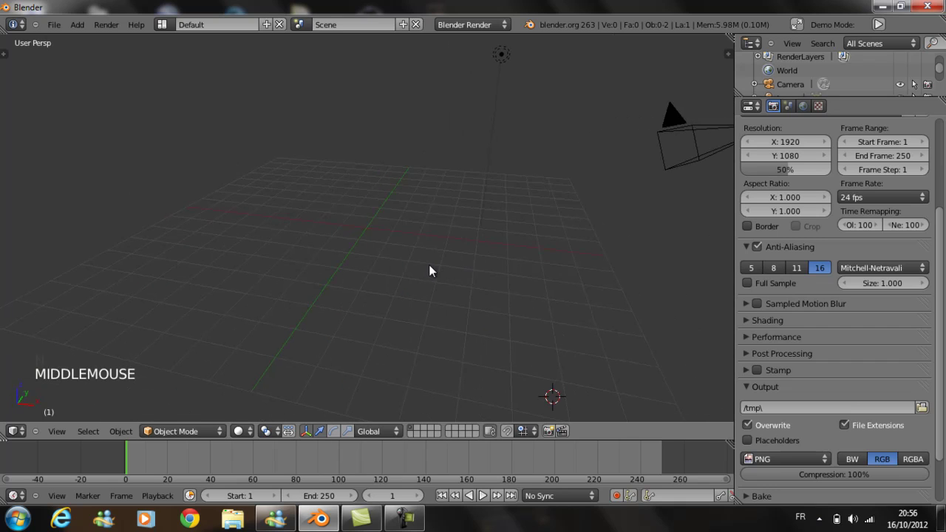
pyautogui.press('n')
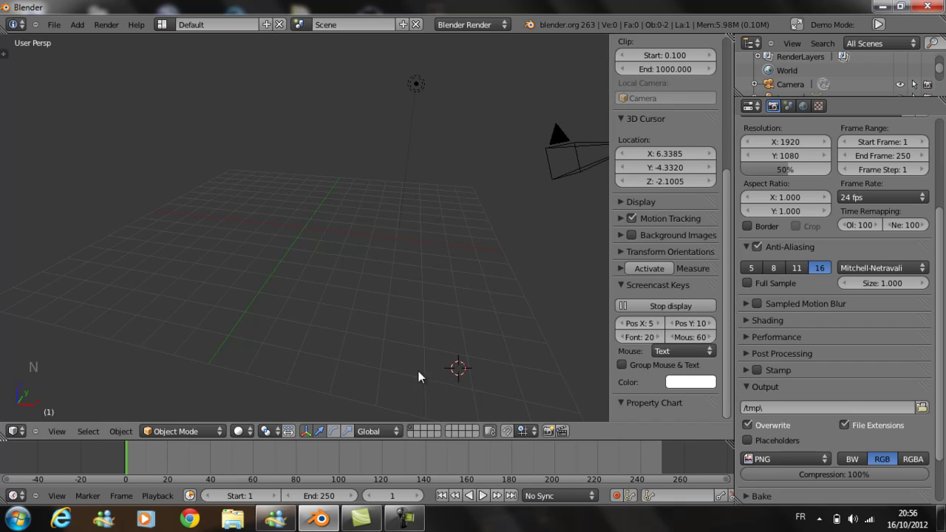
pyautogui.press('n')
pyautogui.moveTo(439, 291); pyautogui.dragTo(475, 304, button='middle')
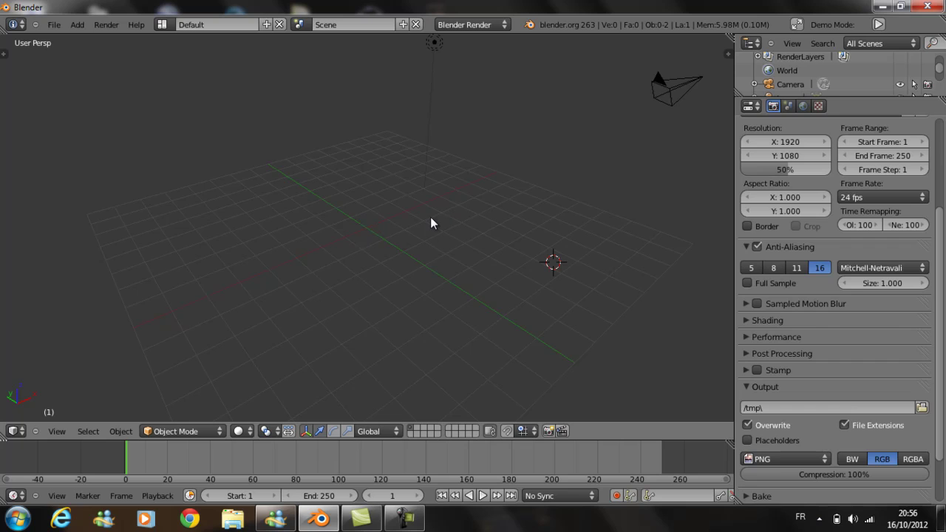
# Reset the 3D cursor to the scene origin and add a cylinder mesh there
pyautogui.hotkey('shift', 'c')
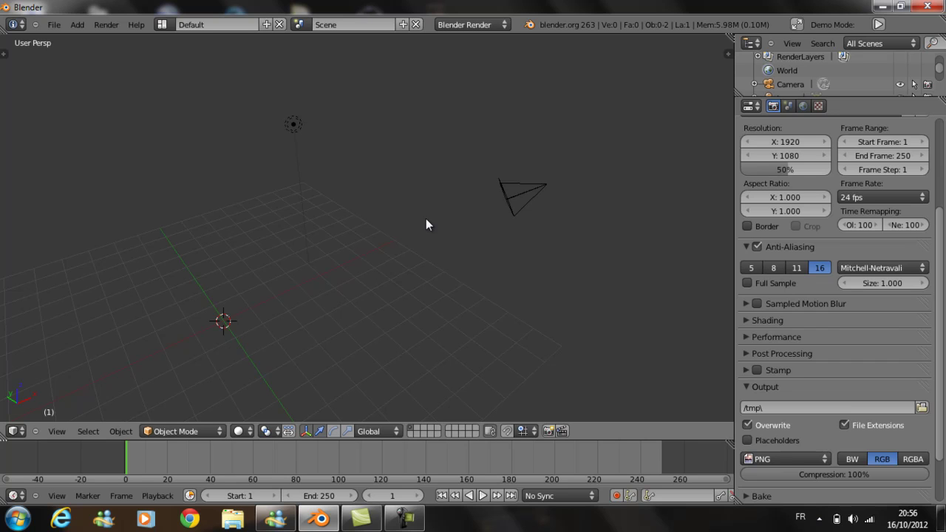
pyautogui.press('ctrl+KP_Decimal')
pyautogui.moveTo(406, 251); pyautogui.dragTo(473, 264, button='middle')
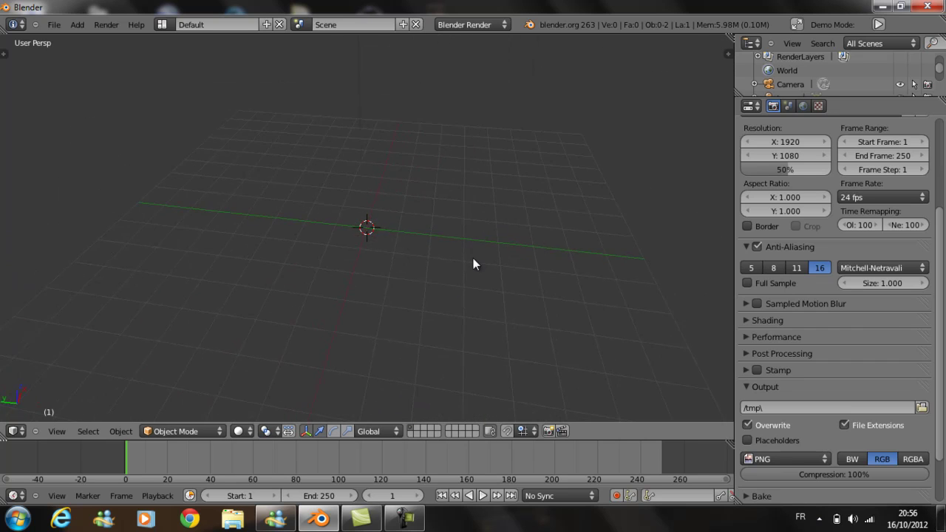
pyautogui.hotkey('shift', 'a')
pyautogui.moveTo(454, 247)
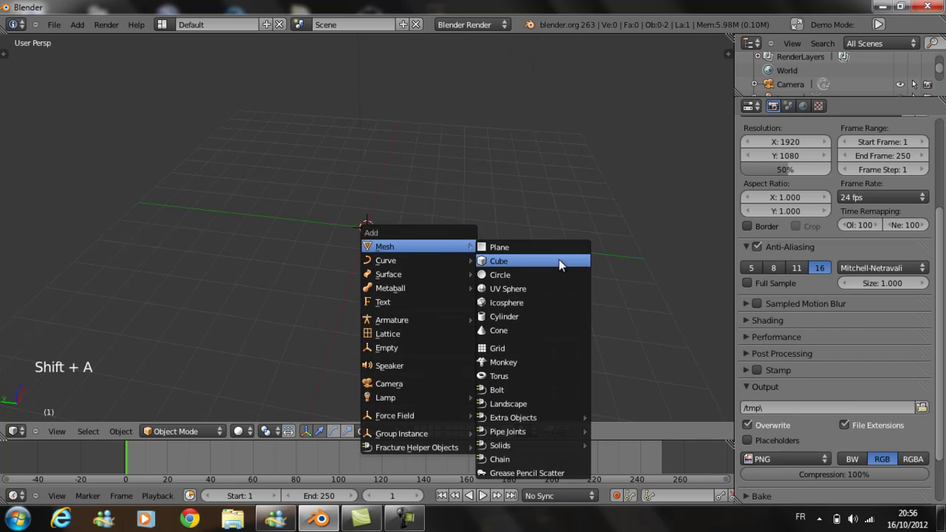
pyautogui.click(532, 312)
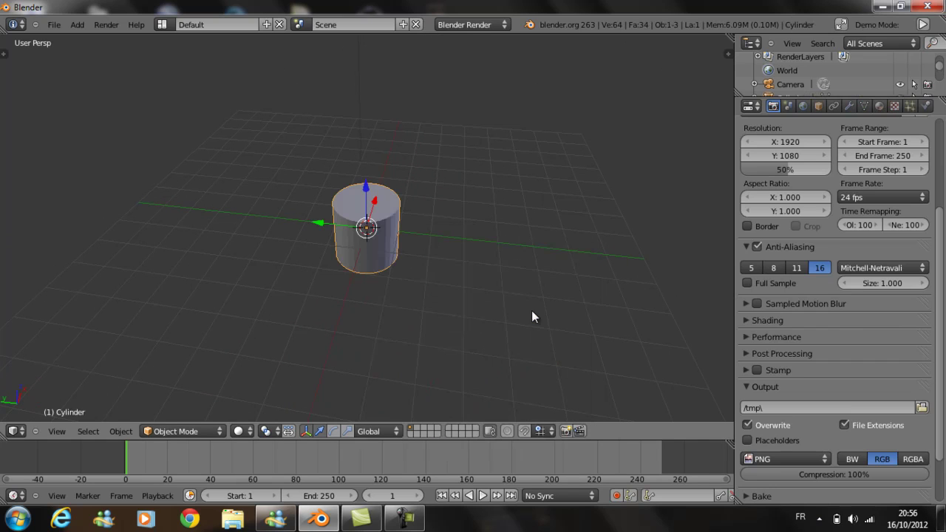
# Enter Edit Mode on the cylinder and cut 15 evenly spaced horizontal edge loops around its side
pyautogui.moveTo(454, 284); pyautogui.dragTo(450, 219, button='middle')
pyautogui.press('Tab')
pyautogui.scroll(3, 450, 219)
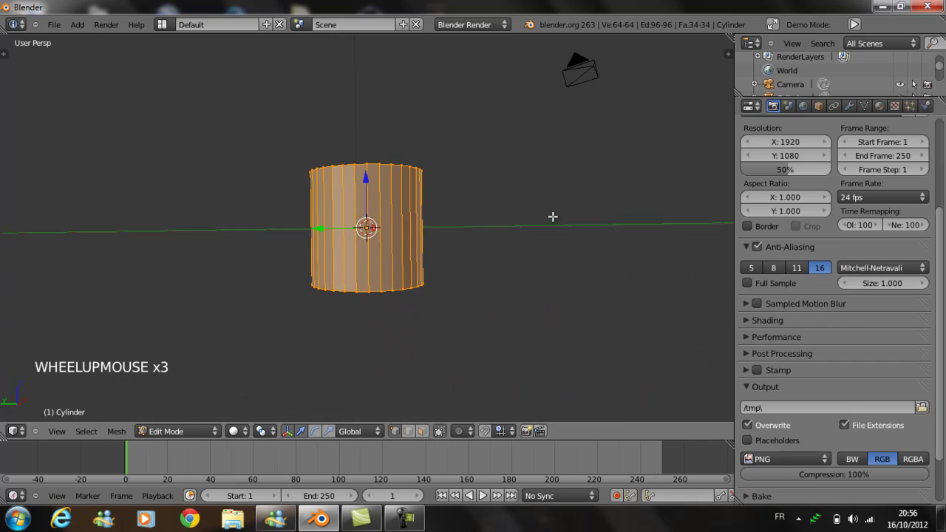
pyautogui.moveTo(553, 217); pyautogui.dragTo(443, 253, button='middle')
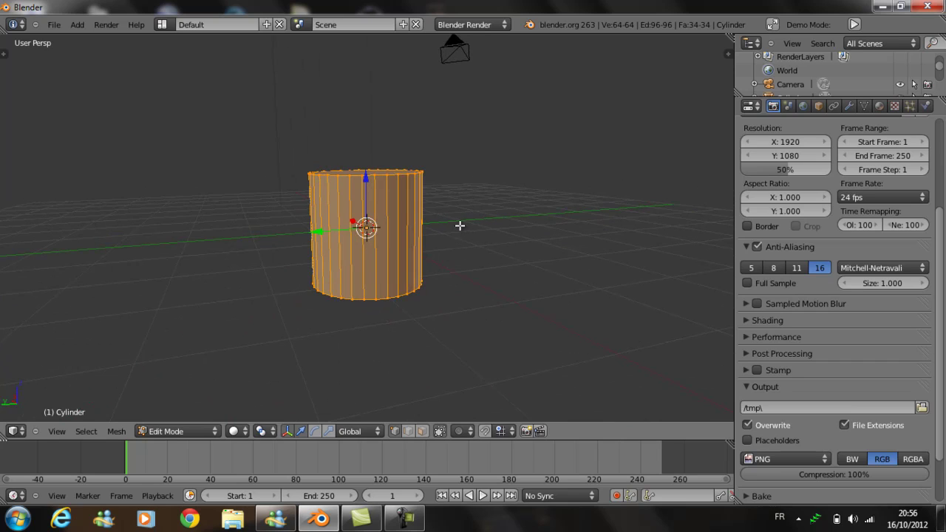
pyautogui.hotkey('ctrl', 'r')
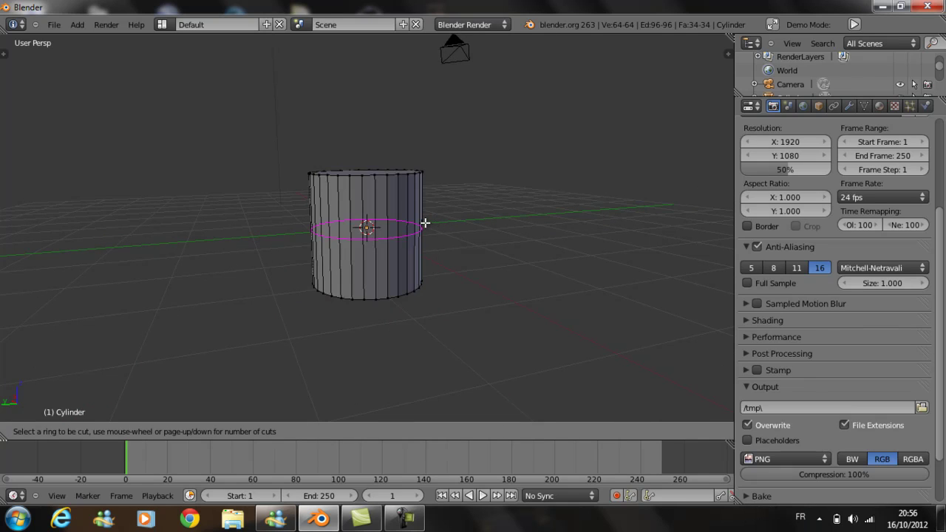
pyautogui.scroll(11, 425, 223)
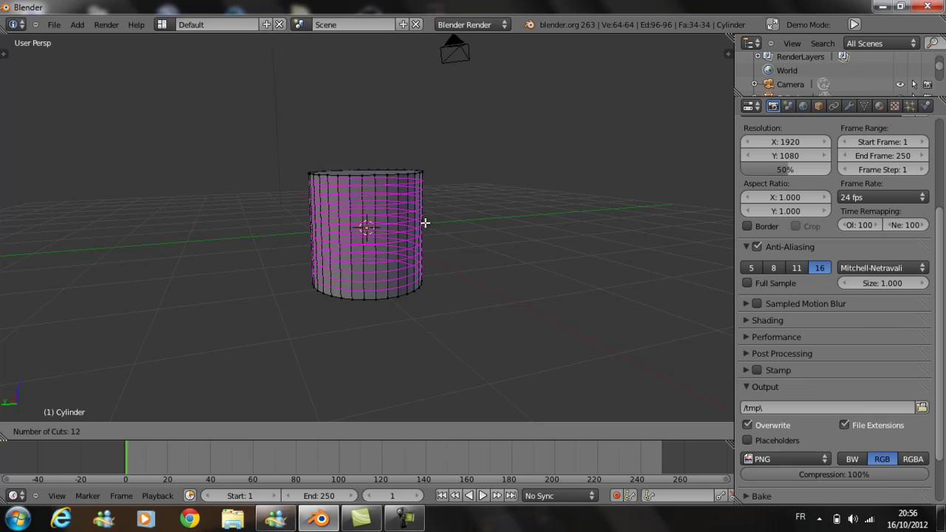
pyautogui.scroll(3, 425, 223)
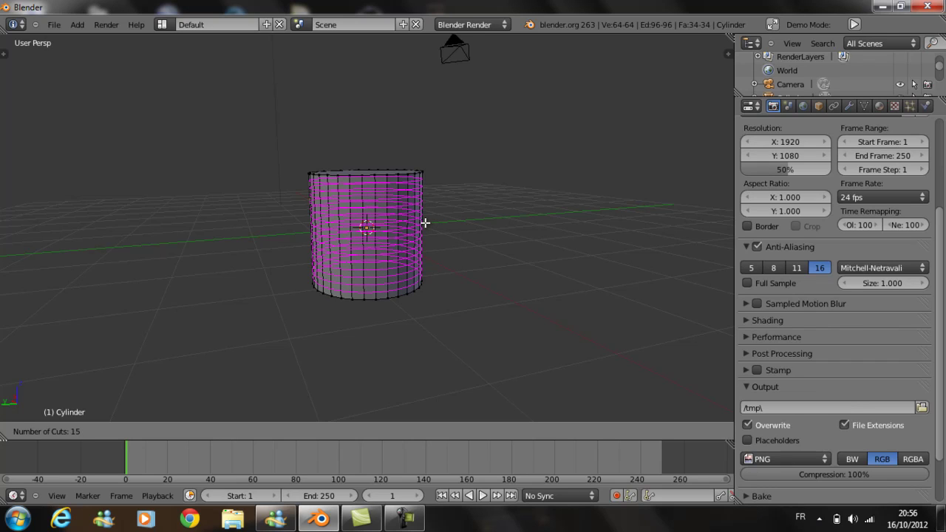
pyautogui.click(425, 222)
# Select the whole cylinder mesh and scale it up along the Z axis to make it taller
pyautogui.moveTo(439, 222); pyautogui.dragTo(398, 237, button='middle')
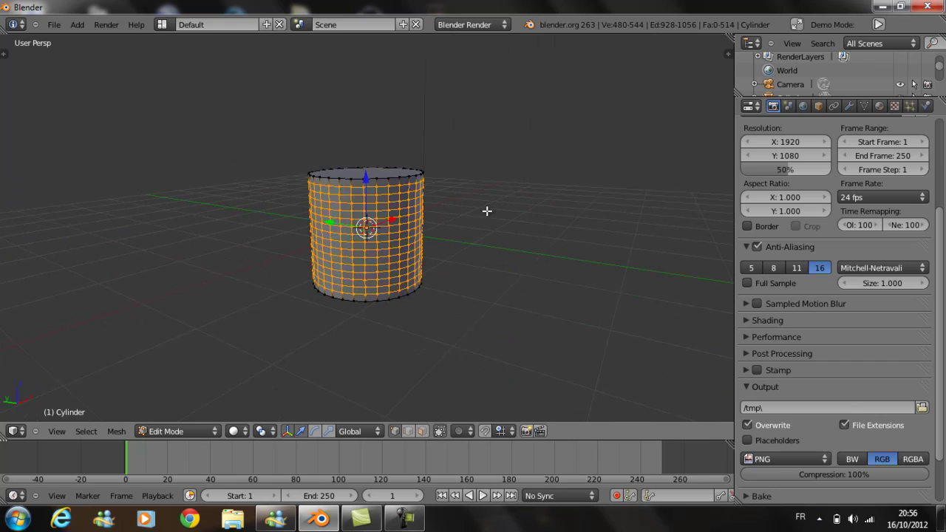
pyautogui.press('a')
pyautogui.press('a')
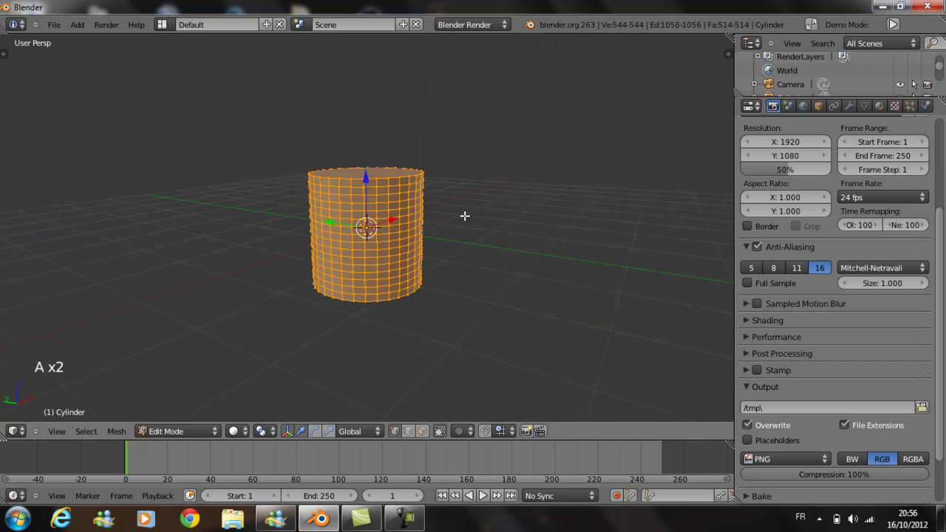
pyautogui.press('s')
pyautogui.press('z')
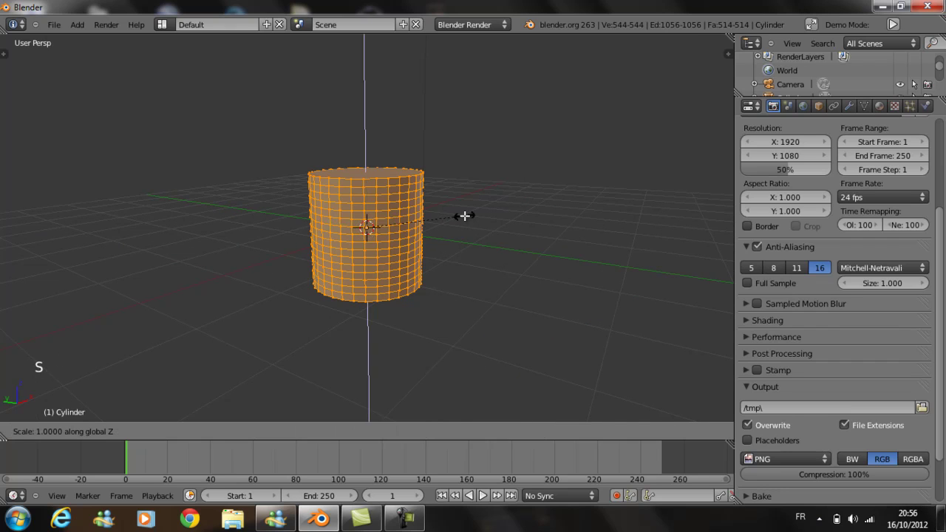
pyautogui.click(517, 223)
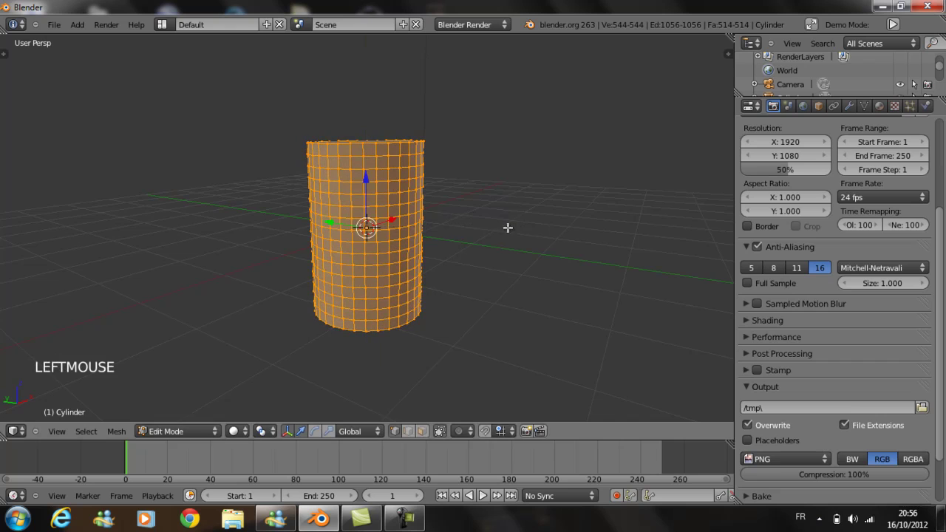
# Switch to face selection, then extrude the cylinder's top face and scale it inward to form an outer ring
pyautogui.moveTo(507, 226); pyautogui.dragTo(418, 279, button='middle')
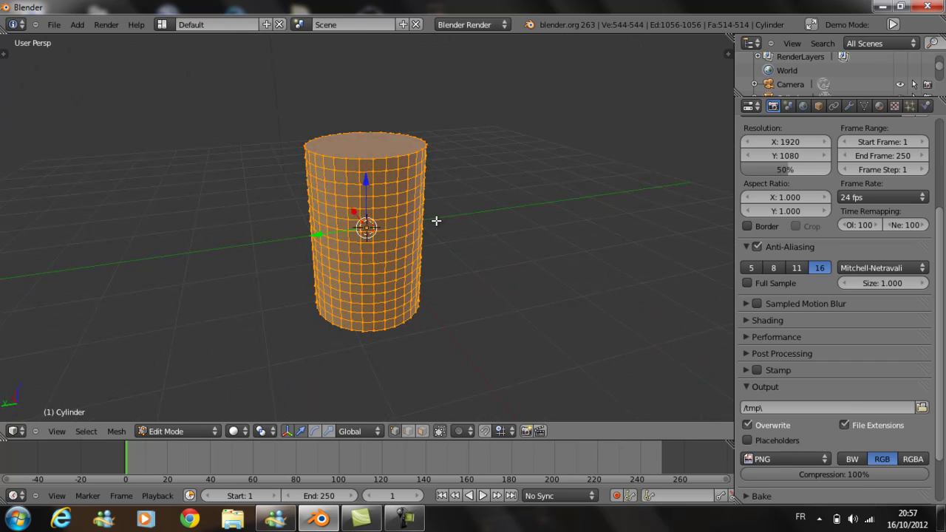
pyautogui.hotkey('ctrl', 'Tab')
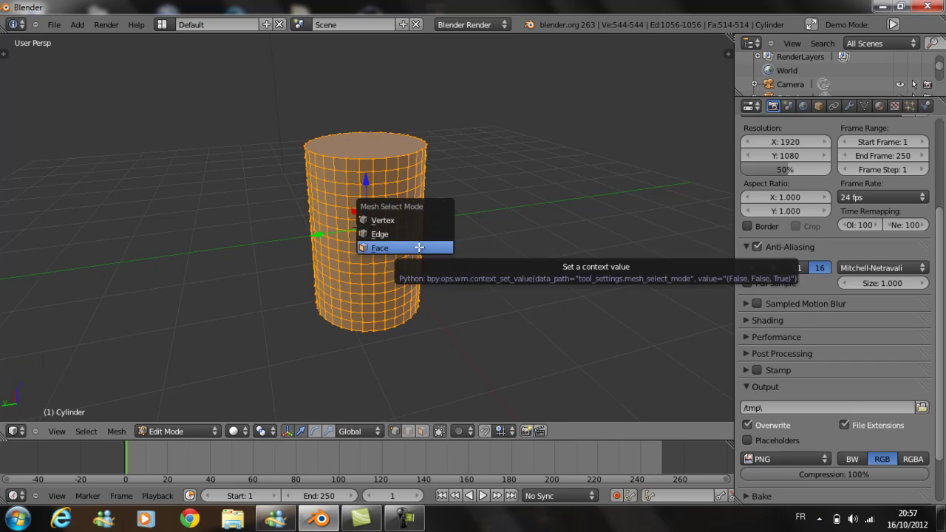
pyautogui.click(419, 248)
pyautogui.rightClick(379, 154)
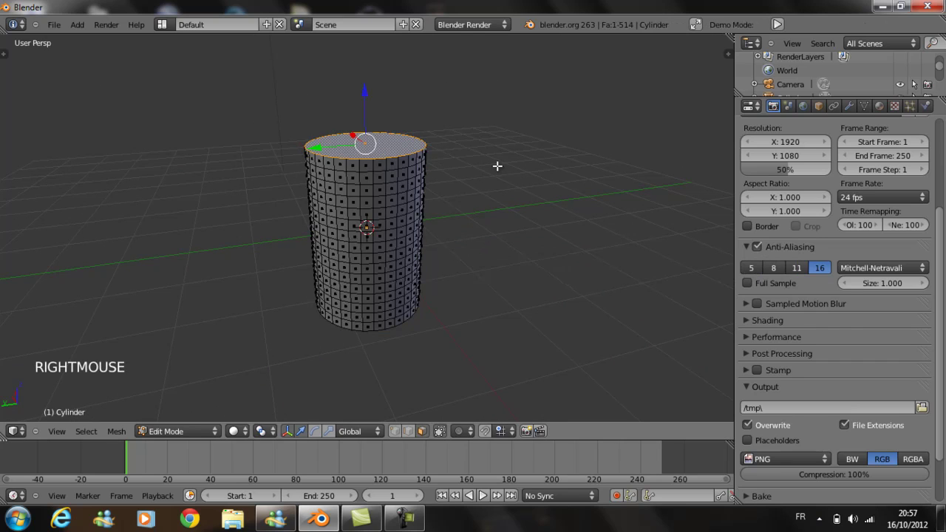
pyautogui.press('e')
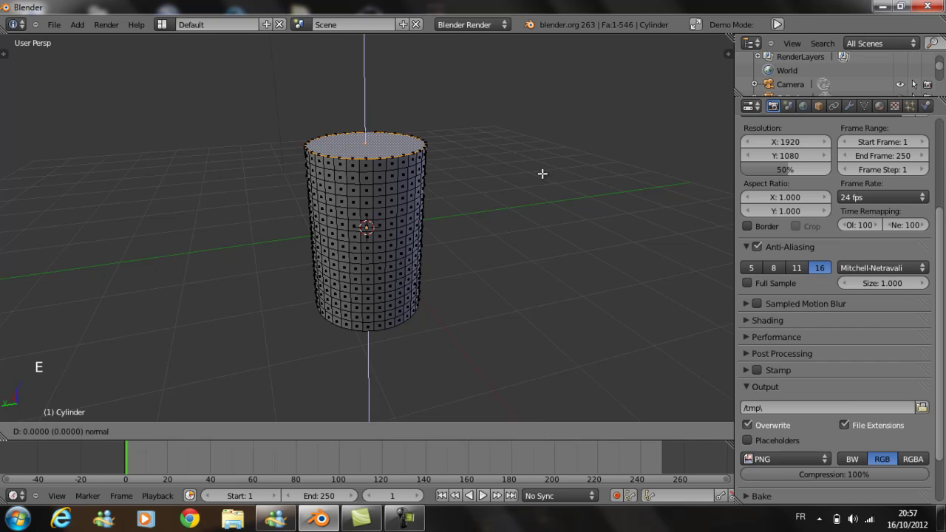
pyautogui.press('s')
pyautogui.press('s')
pyautogui.click(485, 167)
# Extrude the inner top face again and scale it inward to about 0.6, forming a second ring
pyautogui.moveTo(483, 169); pyautogui.dragTo(453, 235, button='middle')
pyautogui.scroll(5, 463, 197)
pyautogui.scroll(-2, 454, 240)
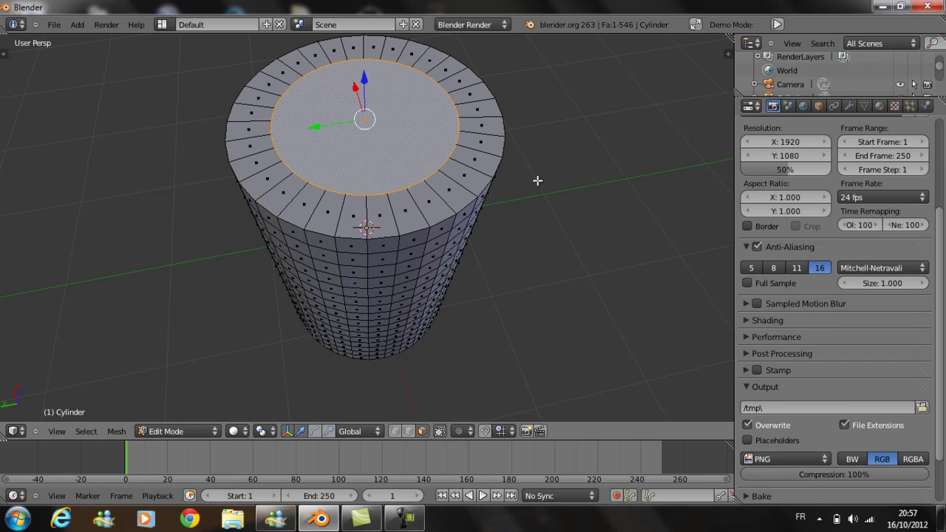
pyautogui.press('e')
pyautogui.press('s')
pyautogui.press('s')
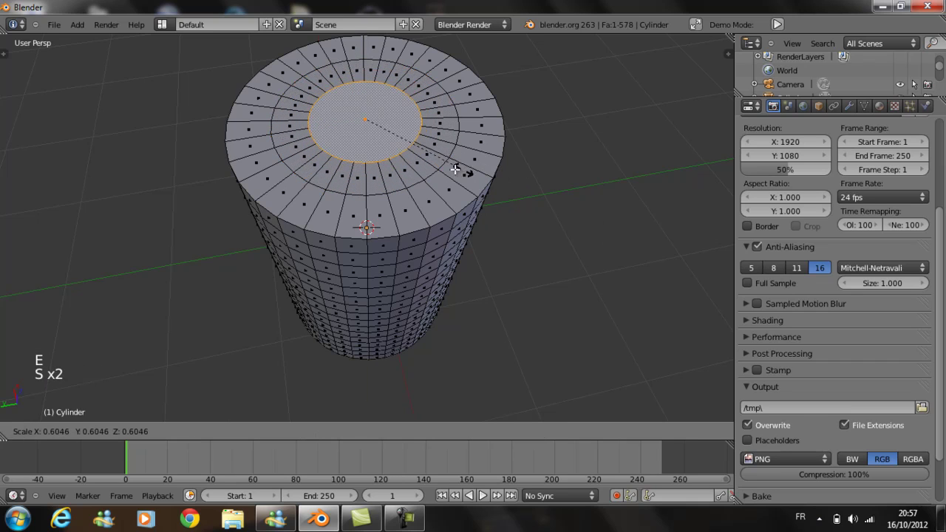
pyautogui.click(453, 168)
# Extrude the cylinder's inner top face once more, scale it inward to about 0.48, and return to Object Mode
pyautogui.press('e')
pyautogui.press('e')
pyautogui.press('s')
pyautogui.press('s')
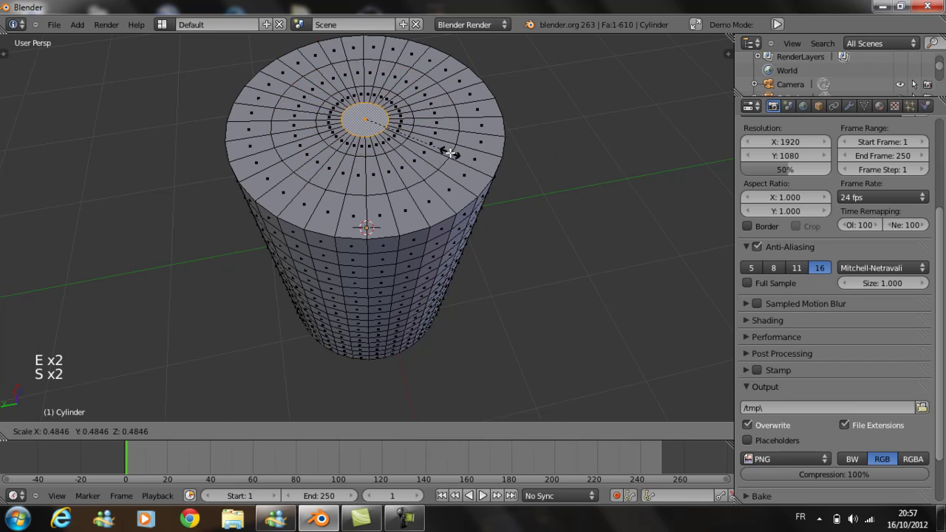
pyautogui.click(450, 154)
pyautogui.moveTo(488, 291); pyautogui.dragTo(400, 264, button='middle')
pyautogui.press('a')
pyautogui.scroll(-4, 570, 207)
pyautogui.press('Tab')
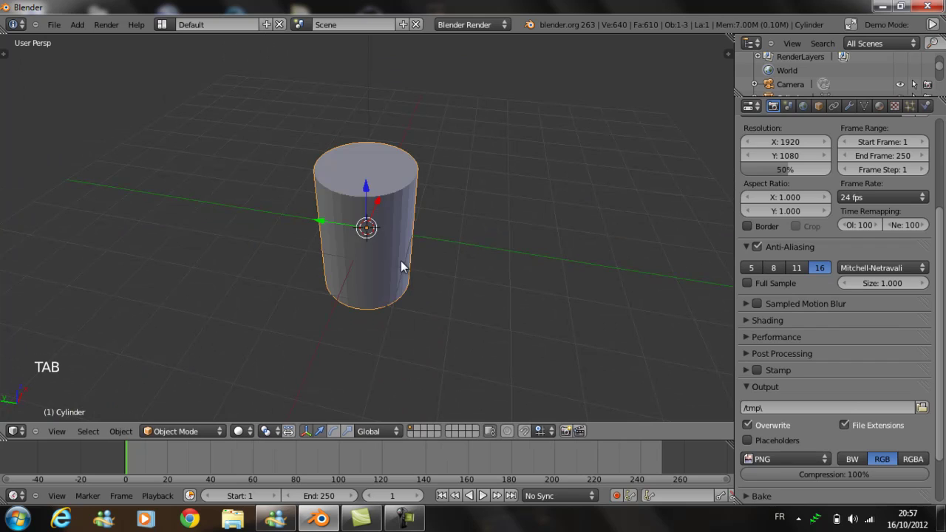
# Add a Subdivision Surface modifier to the cylinder
pyautogui.click(849, 106)
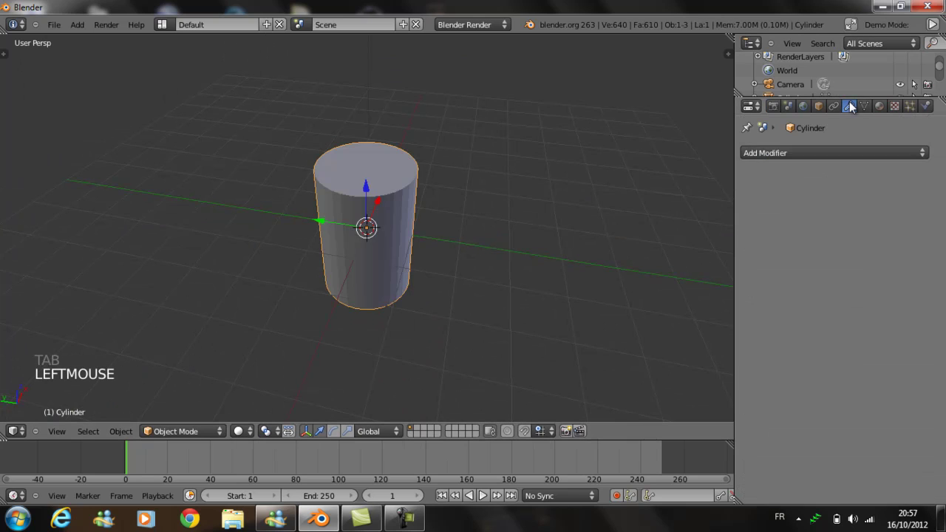
pyautogui.click(824, 160)
pyautogui.click(822, 154)
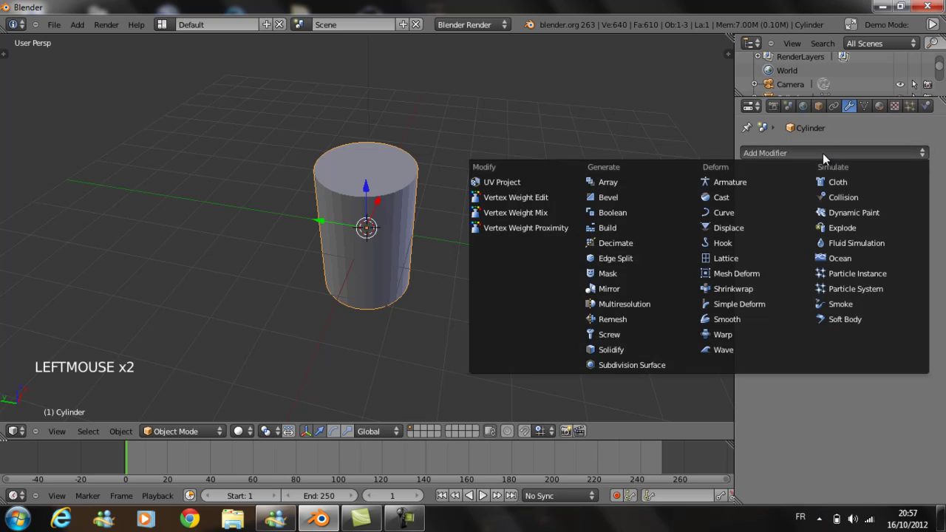
pyautogui.click(668, 363)
pyautogui.moveTo(646, 294); pyautogui.dragTo(415, 222, button='middle')
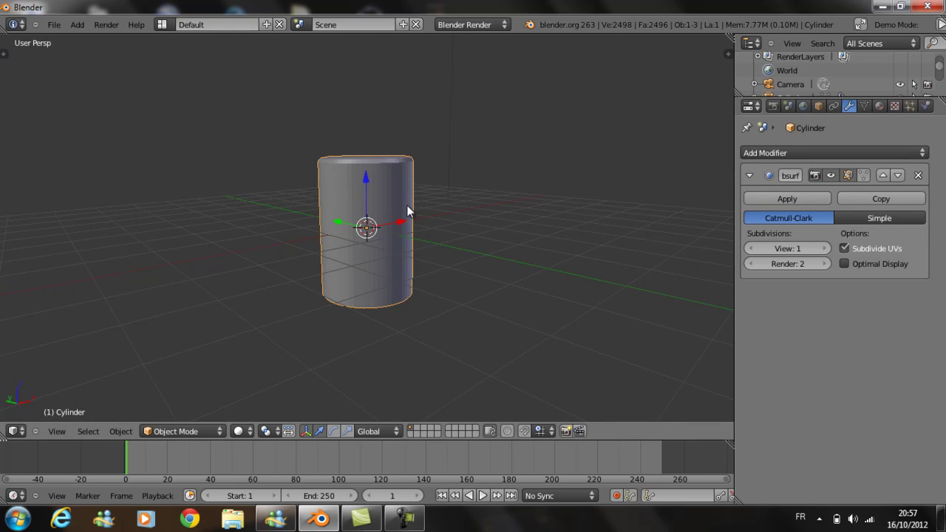
# Set the cylinder's shading to Smooth
pyautogui.press('t')
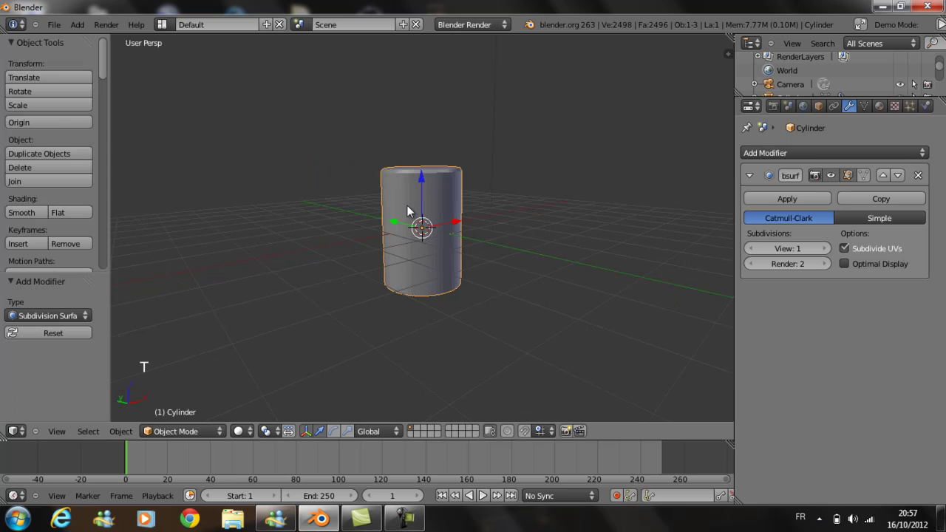
pyautogui.click(28, 213)
pyautogui.press('t')
pyautogui.moveTo(383, 213); pyautogui.dragTo(335, 225, button='middle')
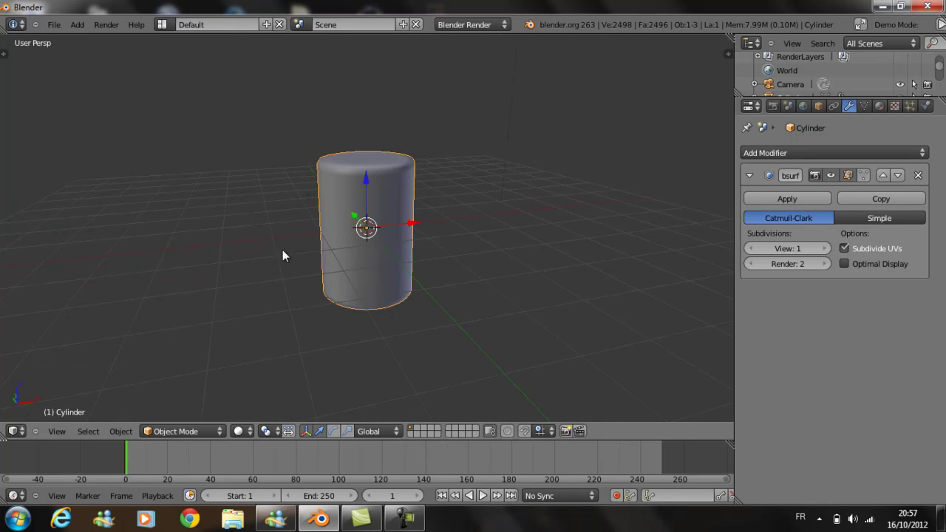
# Switch the cylinder to Sculpt Mode and choose the Draw brush
pyautogui.moveTo(516, 178); pyautogui.dragTo(346, 197, button='middle')
pyautogui.moveTo(425, 177); pyautogui.dragTo(451, 374, button='middle')
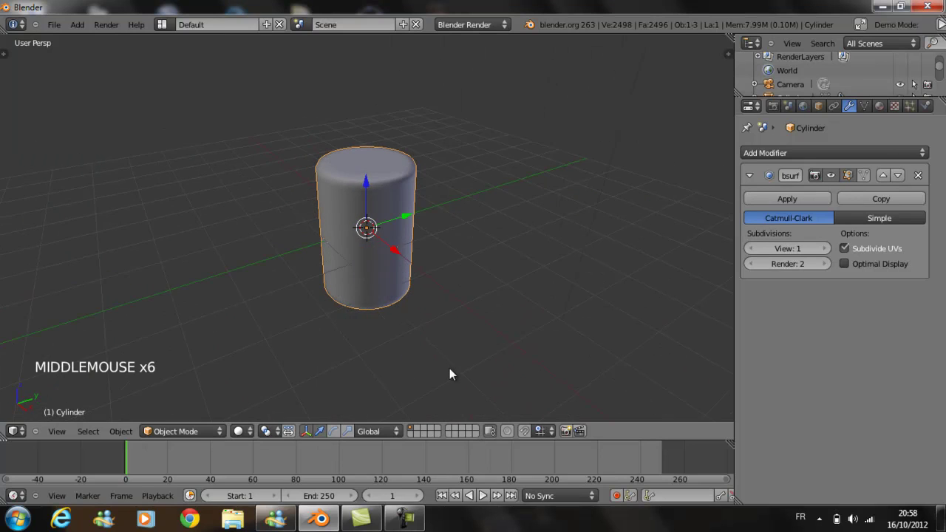
pyautogui.click(198, 429)
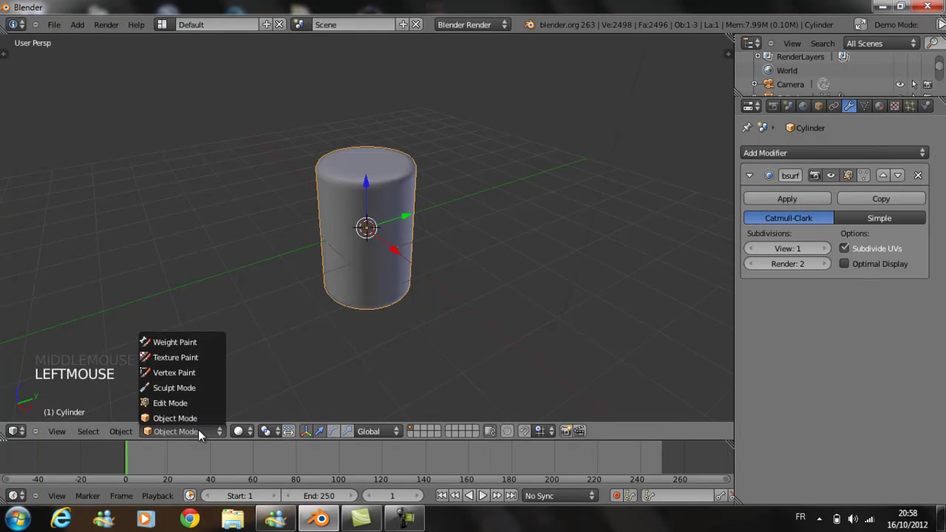
pyautogui.click(191, 388)
pyautogui.moveTo(224, 347); pyautogui.dragTo(320, 286, button='middle')
pyautogui.press('t')
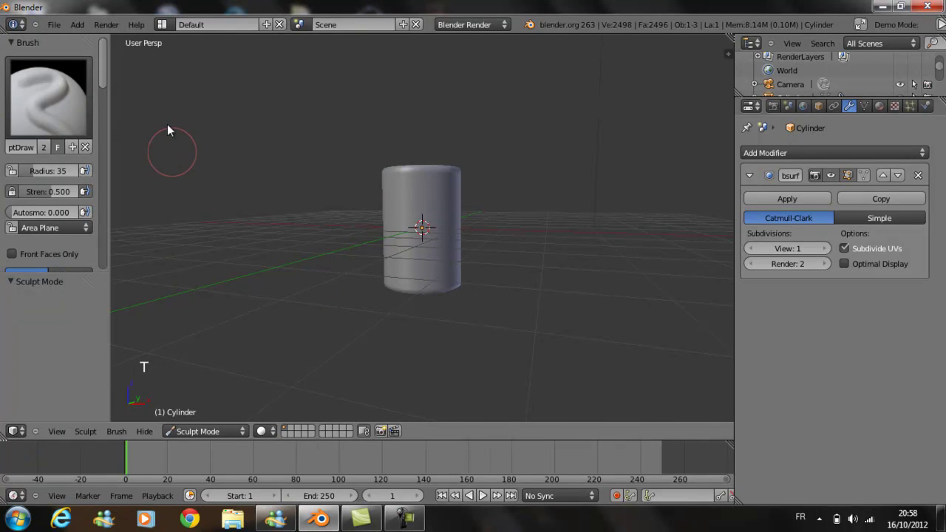
pyautogui.click(56, 81)
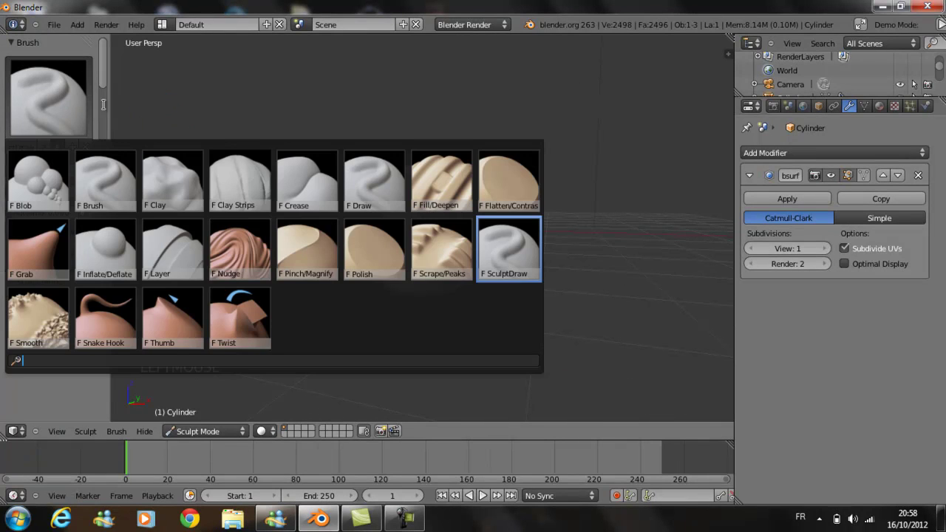
pyautogui.click(361, 195)
pyautogui.scroll(2, 394, 219)
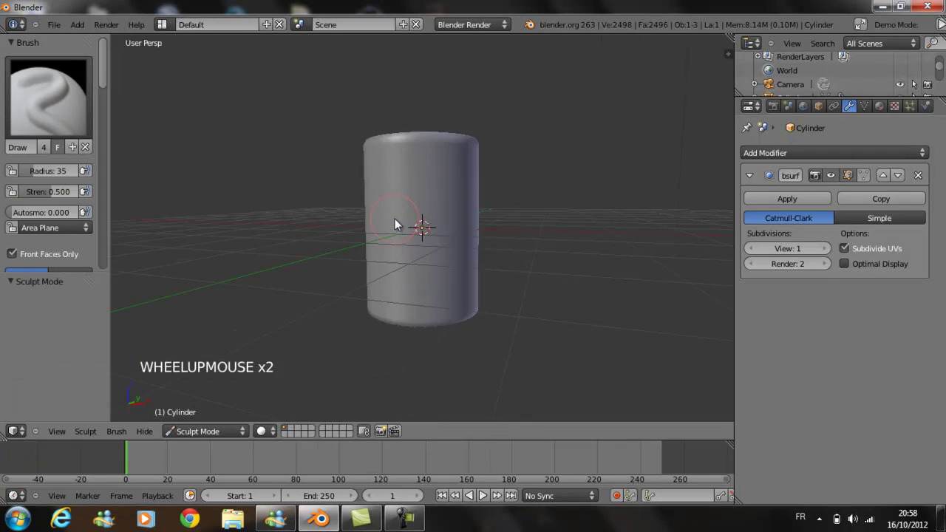
# Sculpt uneven vertical wax drips around the cylinder's side with the Draw brush at strength 0.500
pyautogui.scroll(2, 395, 219)
pyautogui.moveTo(398, 103); pyautogui.dragTo(389, 227)
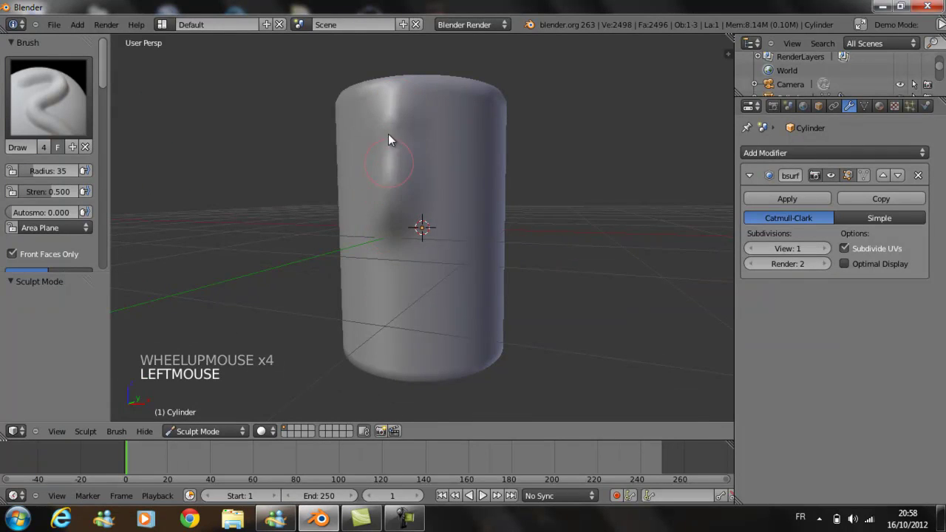
pyautogui.moveTo(388, 140)
pyautogui.mouseDown()
pyautogui.moveTo(402, 278)
pyautogui.moveTo(383, 369)
pyautogui.mouseUp()
pyautogui.moveTo(473, 303)
pyautogui.mouseDown(button='middle')
pyautogui.moveTo(351, 312)
pyautogui.moveTo(355, 319)
pyautogui.mouseUp(button='middle')
pyautogui.moveTo(394, 138)
pyautogui.mouseDown()
pyautogui.moveTo(402, 295)
pyautogui.moveTo(429, 372)
pyautogui.moveTo(465, 168)
pyautogui.mouseUp()
pyautogui.moveTo(526, 249); pyautogui.dragTo(430, 318, button='middle')
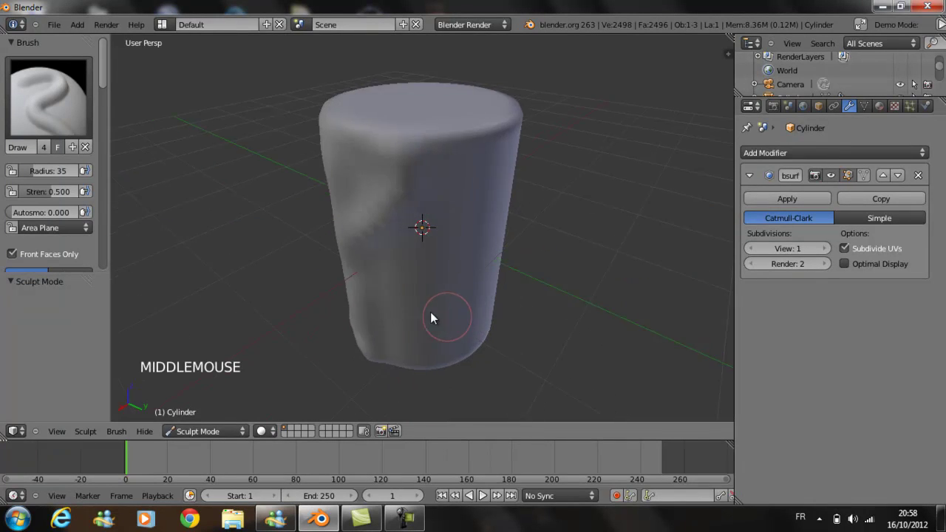
pyautogui.moveTo(436, 130)
pyautogui.mouseDown()
pyautogui.moveTo(422, 243)
pyautogui.moveTo(432, 366)
pyautogui.mouseUp()
pyautogui.moveTo(431, 364)
pyautogui.mouseDown(button='middle')
pyautogui.moveTo(462, 350)
pyautogui.moveTo(419, 354)
pyautogui.mouseUp(button='middle')
pyautogui.moveTo(419, 353)
pyautogui.mouseDown()
pyautogui.moveTo(422, 244)
pyautogui.moveTo(463, 169)
pyautogui.moveTo(406, 125)
pyautogui.mouseUp()
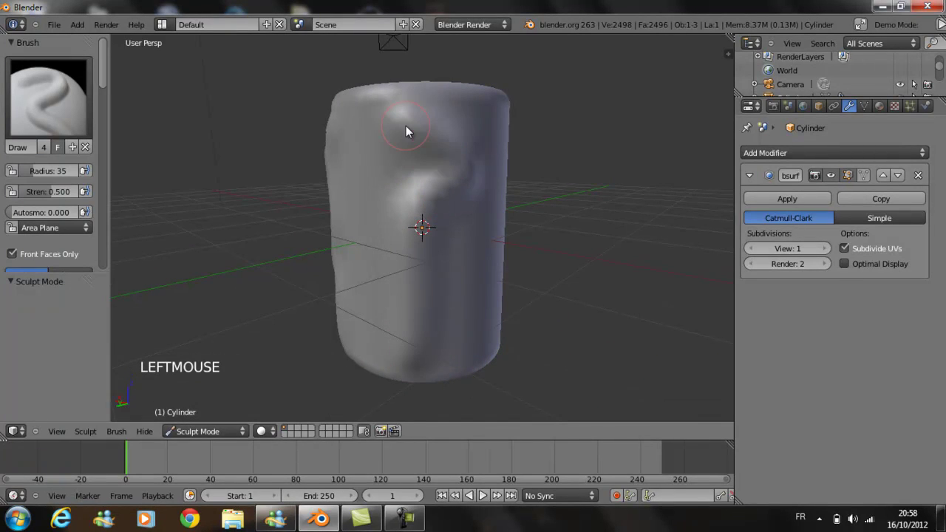
# Try a full-strength Draw stroke across the cylinder's top edge, and undo it
pyautogui.moveTo(445, 322)
pyautogui.mouseDown(button='middle')
pyautogui.moveTo(399, 352)
pyautogui.moveTo(352, 339)
pyautogui.moveTo(347, 325)
pyautogui.mouseUp(button='middle')
pyautogui.scroll(-3, 399, 352)
pyautogui.moveTo(431, 159); pyautogui.dragTo(393, 174)
pyautogui.moveTo(384, 166)
pyautogui.mouseDown(button='middle')
pyautogui.moveTo(444, 252)
pyautogui.moveTo(392, 263)
pyautogui.mouseUp(button='middle')
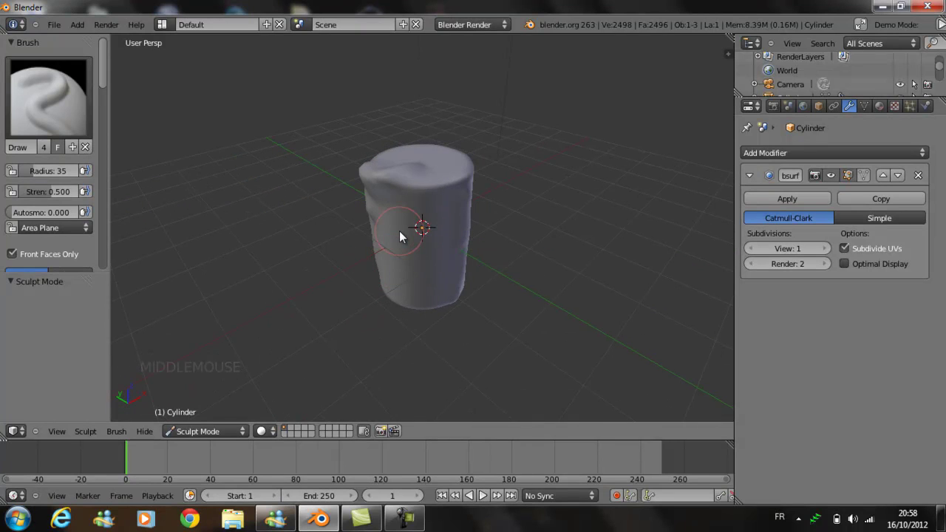
pyautogui.hotkey('ctrl', 'z')
# Lower the Draw brush strength to 0.155 and sculpt gentle irregularities around the candle's top face and rim
pyautogui.hotkey('shift', 'f')
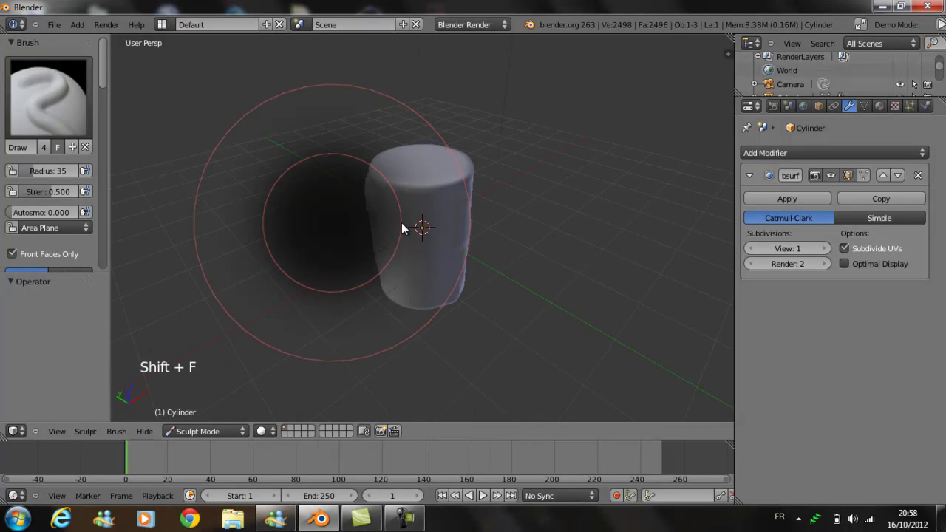
pyautogui.click(448, 241)
pyautogui.scroll(2, 440, 231)
pyautogui.click(387, 161)
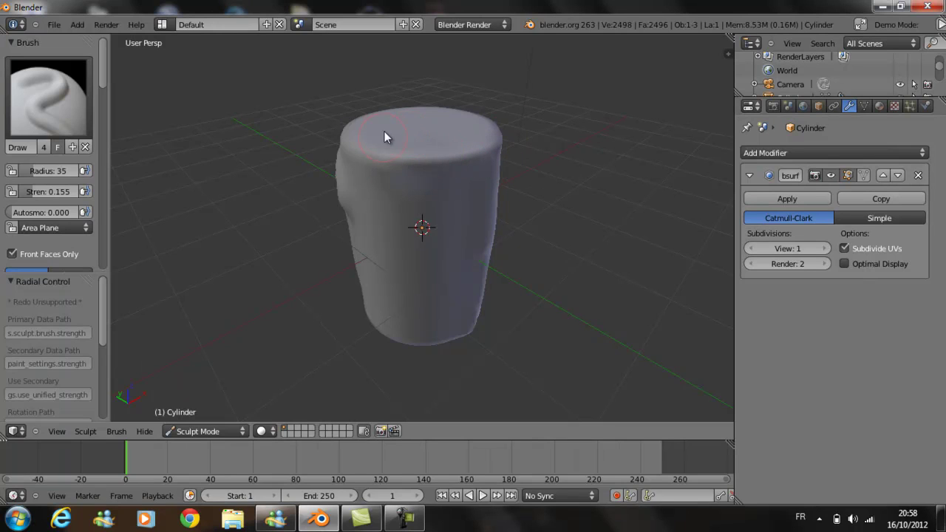
pyautogui.click(437, 181)
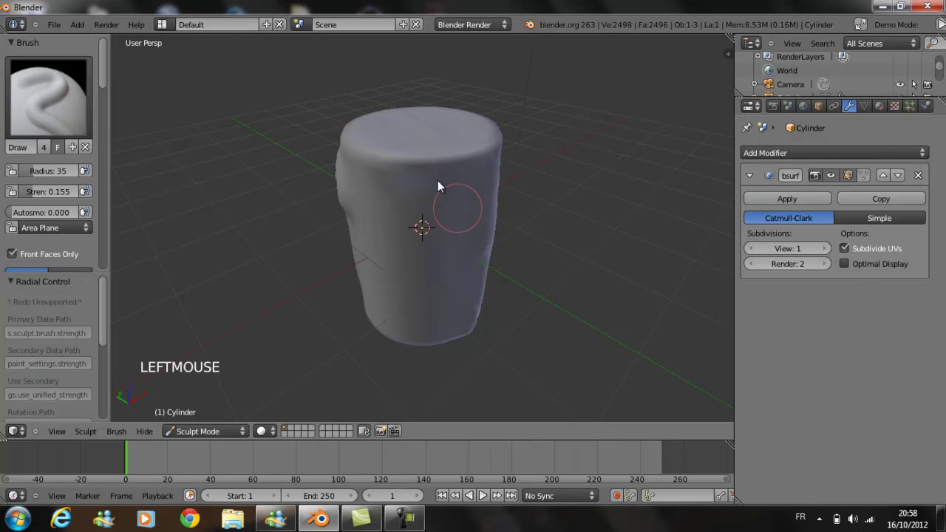
pyautogui.moveTo(398, 227)
pyautogui.mouseDown(button='middle')
pyautogui.moveTo(417, 236)
pyautogui.moveTo(612, 167)
pyautogui.moveTo(380, 200)
pyautogui.moveTo(508, 271)
pyautogui.moveTo(439, 131)
pyautogui.mouseUp(button='middle')
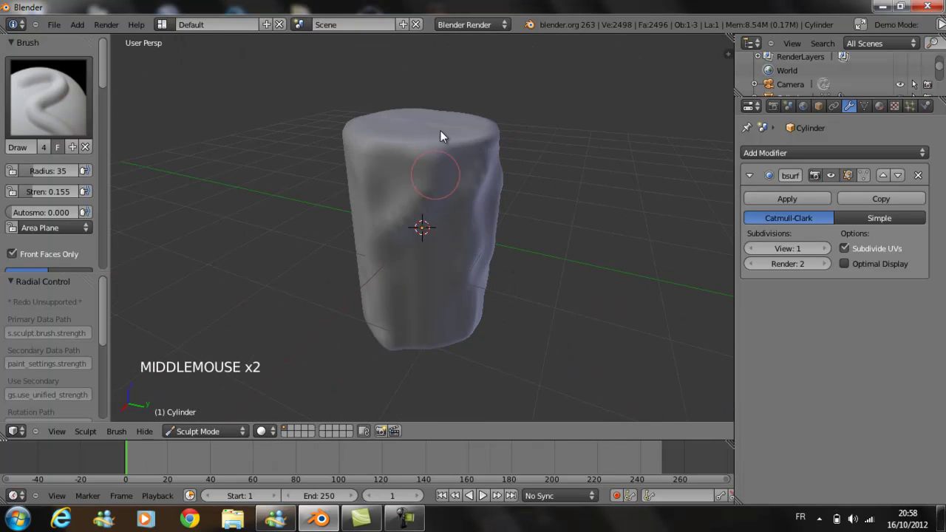
pyautogui.click(417, 138)
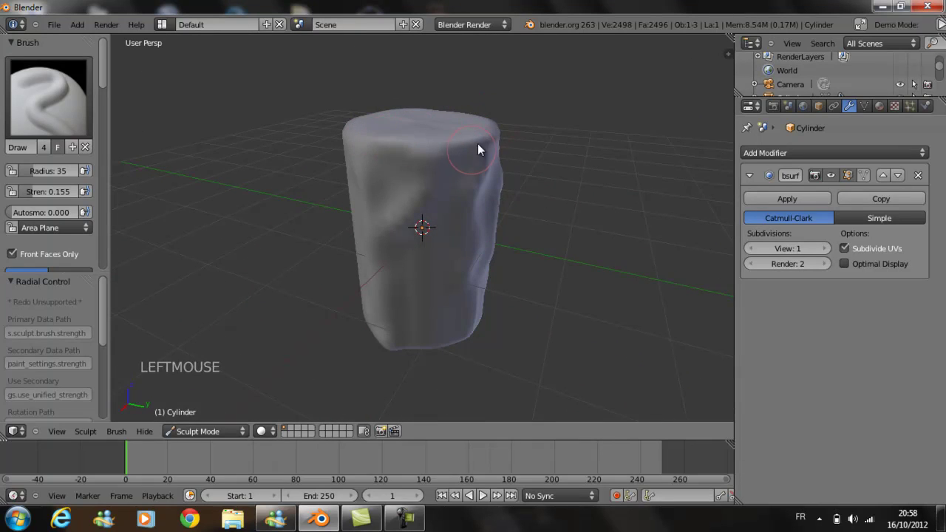
pyautogui.moveTo(522, 197); pyautogui.dragTo(296, 223, button='middle')
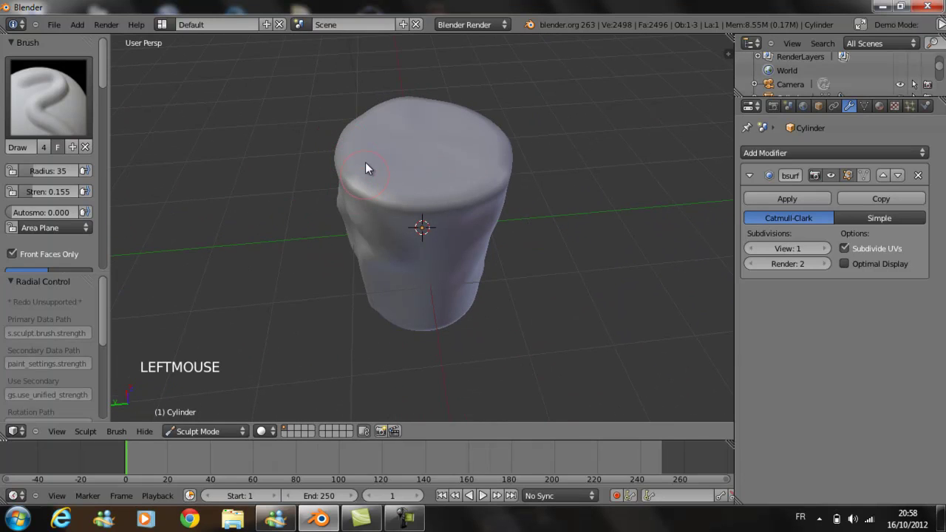
pyautogui.moveTo(384, 211); pyautogui.dragTo(467, 238, button='middle')
# Hide the brush settings and return the candle body to Object Mode
pyautogui.press('t')
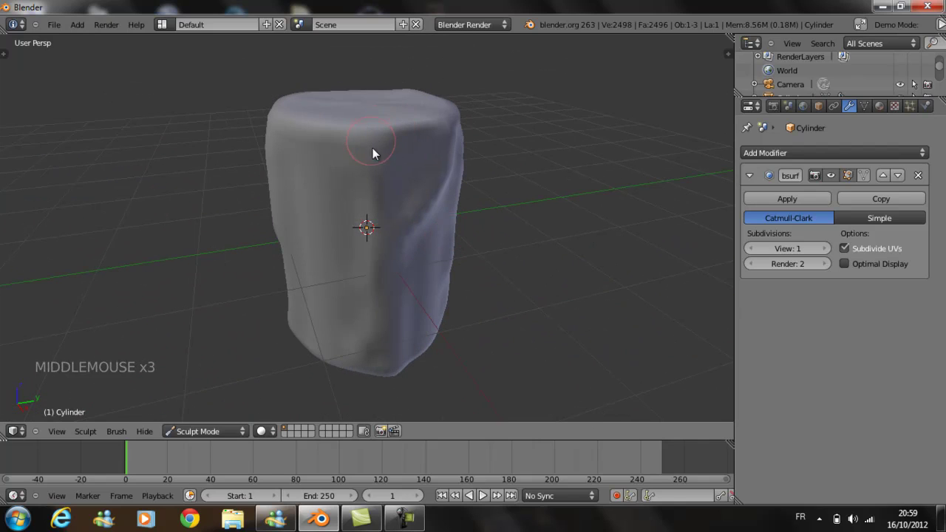
pyautogui.click(206, 431)
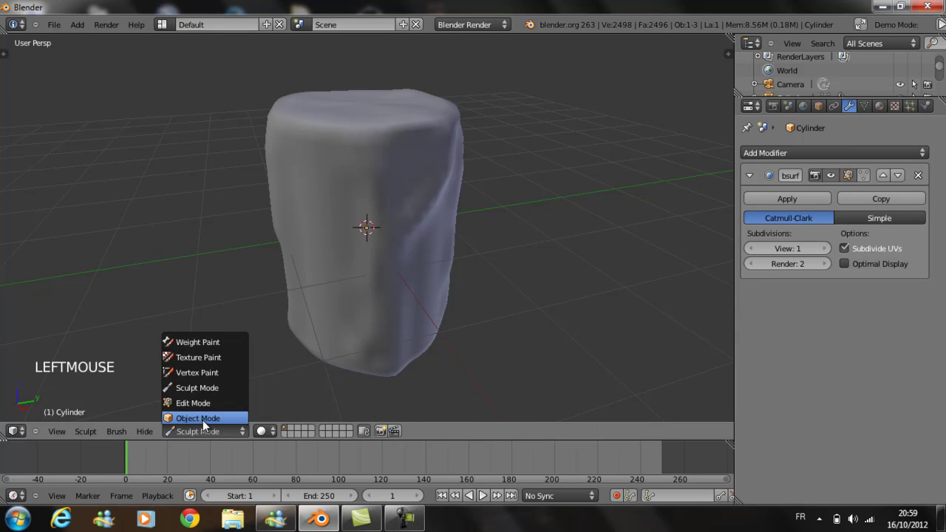
pyautogui.click(203, 415)
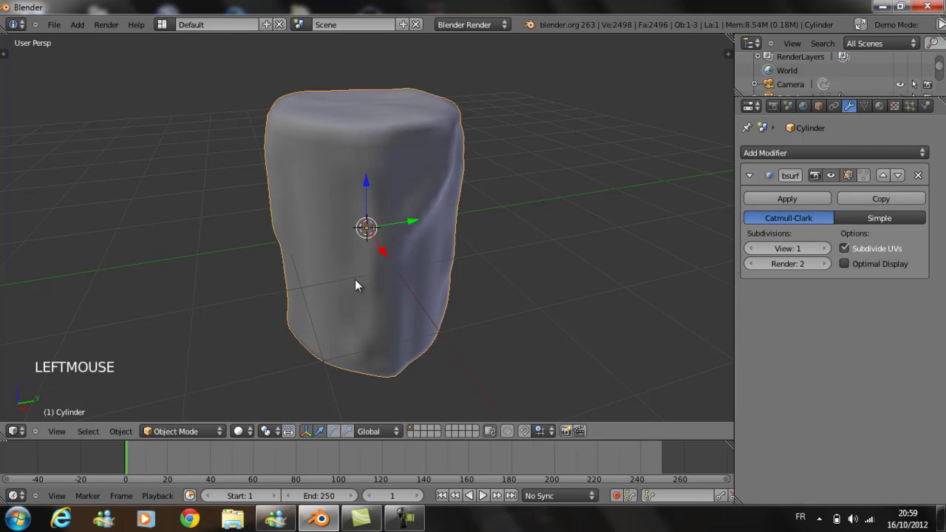
# Switch to the empty second layer and add a Bezier curve there for the wick
pyautogui.click(417, 431)
pyautogui.hotkey('shift', 'a')
pyautogui.moveTo(385, 288)
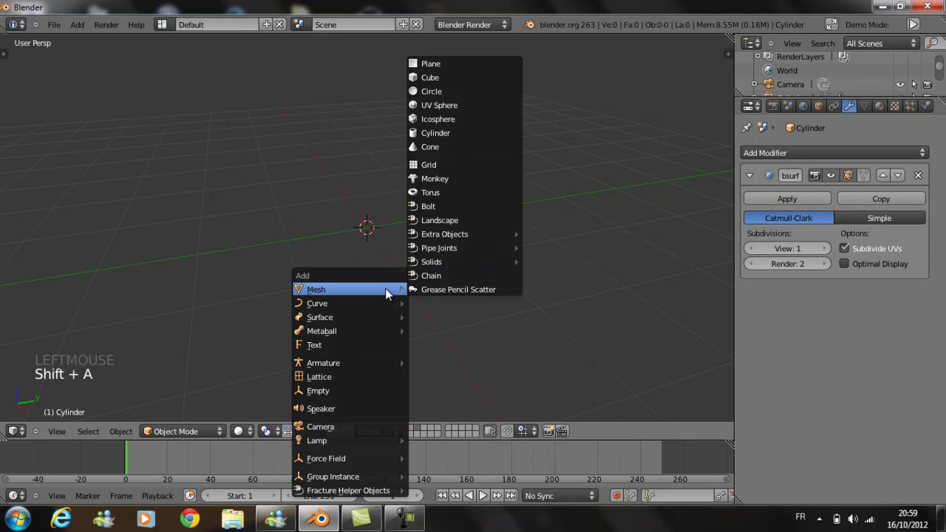
pyautogui.moveTo(352, 305)
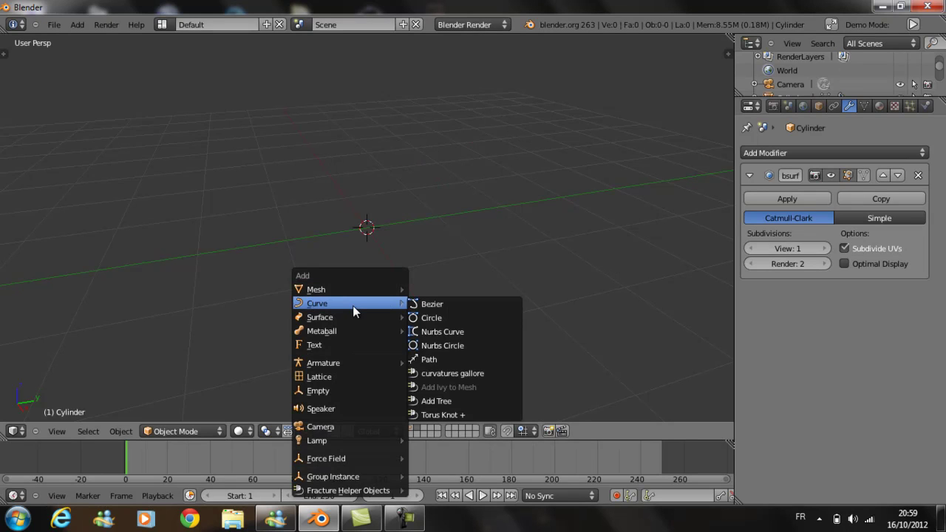
pyautogui.click(444, 309)
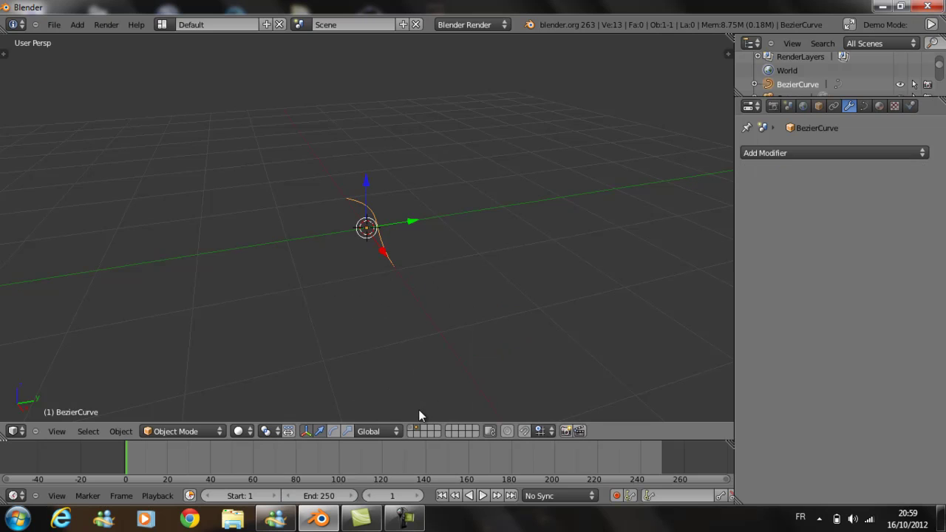
# In Edit Mode, select the Bezier curve's end point on the positive X side and scale its handles to 0
pyautogui.moveTo(377, 281); pyautogui.dragTo(463, 292, button='middle')
pyautogui.press('Tab')
pyautogui.scroll(4, 446, 268)
pyautogui.scroll(-4, 455, 273)
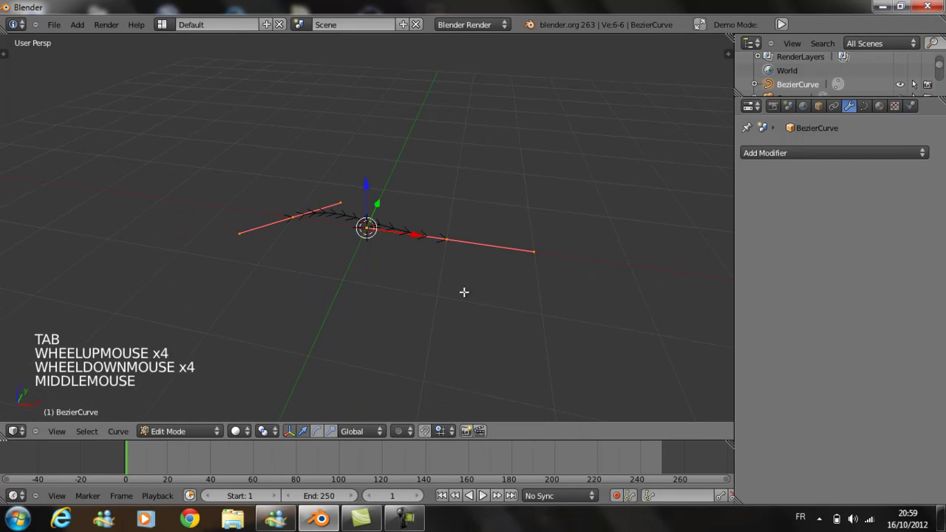
pyautogui.rightClick(454, 237)
pyautogui.press('s')
pyautogui.press('s')
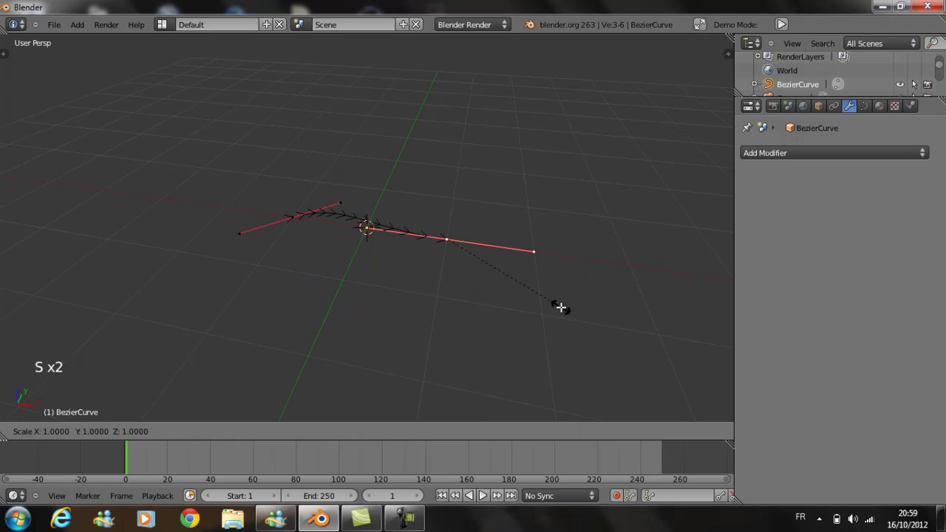
pyautogui.press('0')
pyautogui.press('Return')
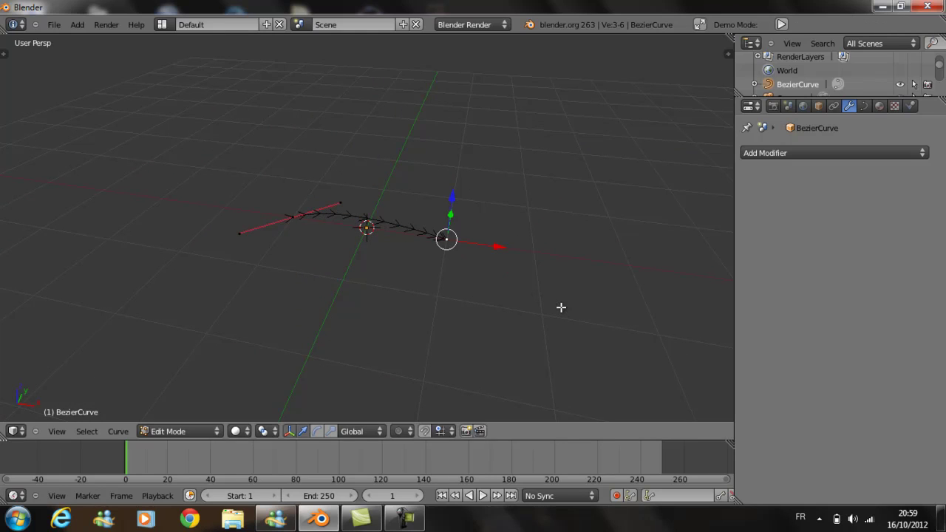
# Snap the collapsed end point to the scene origin and move the curve's other end point upward and closer
pyautogui.press('g')
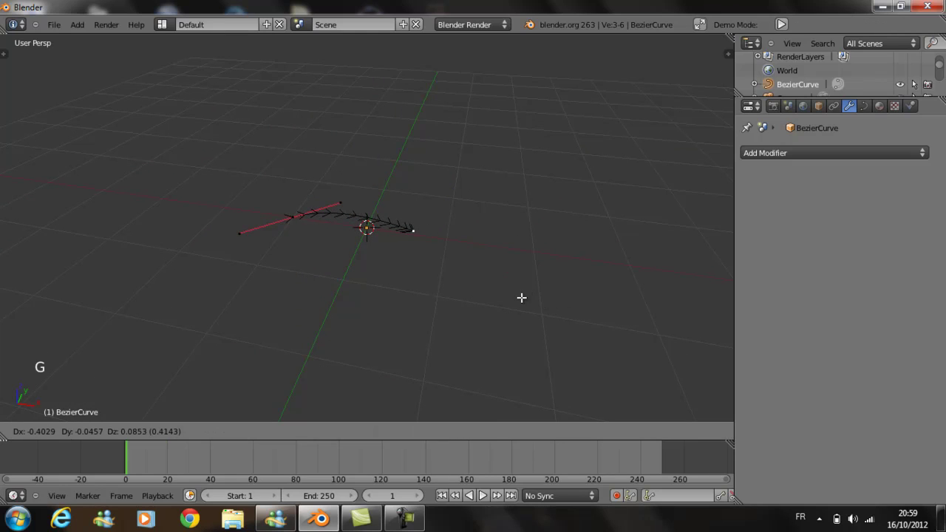
pyautogui.keyDown('ctrl'); pyautogui.click(480, 294); pyautogui.keyUp('ctrl')
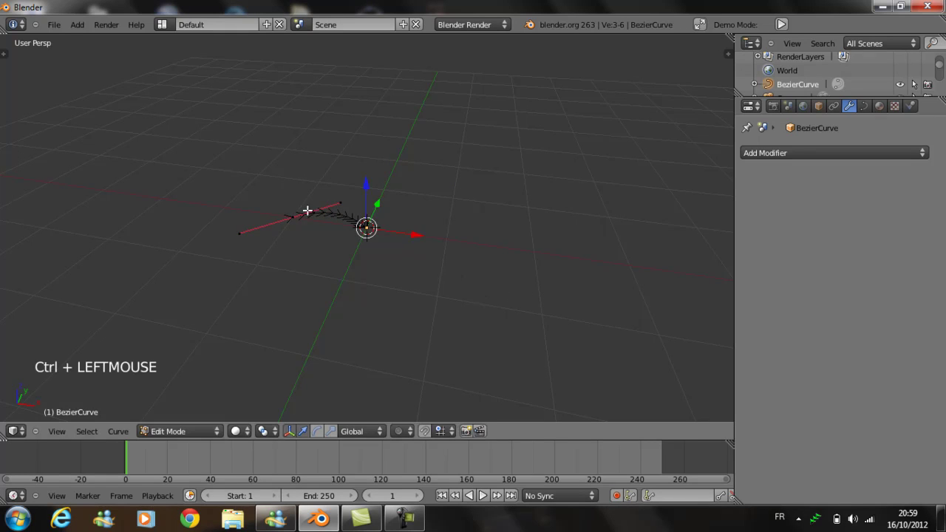
pyautogui.rightClick(291, 213)
pyautogui.press('g')
pyautogui.press('g')
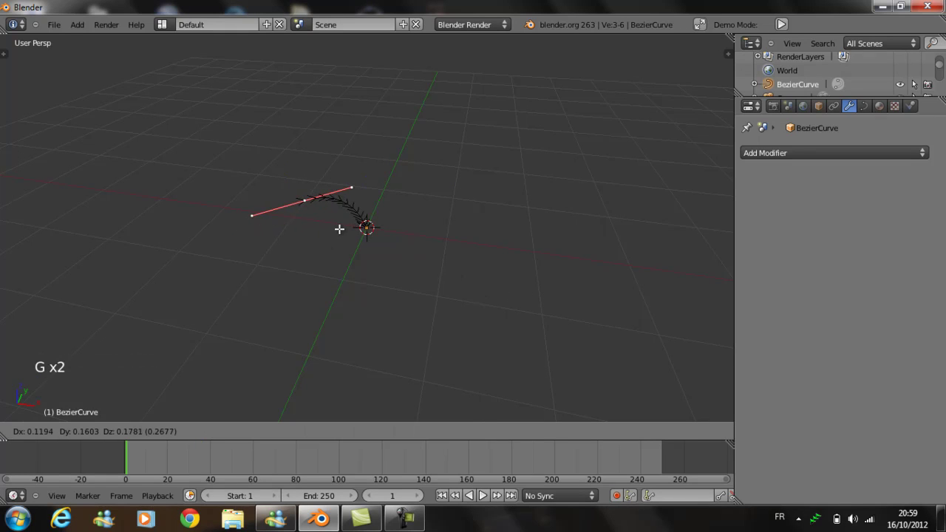
pyautogui.click(349, 207)
pyautogui.moveTo(350, 205)
pyautogui.mouseDown(button='middle')
pyautogui.moveTo(380, 207)
pyautogui.moveTo(309, 197)
pyautogui.moveTo(357, 192)
pyautogui.mouseUp(button='middle')
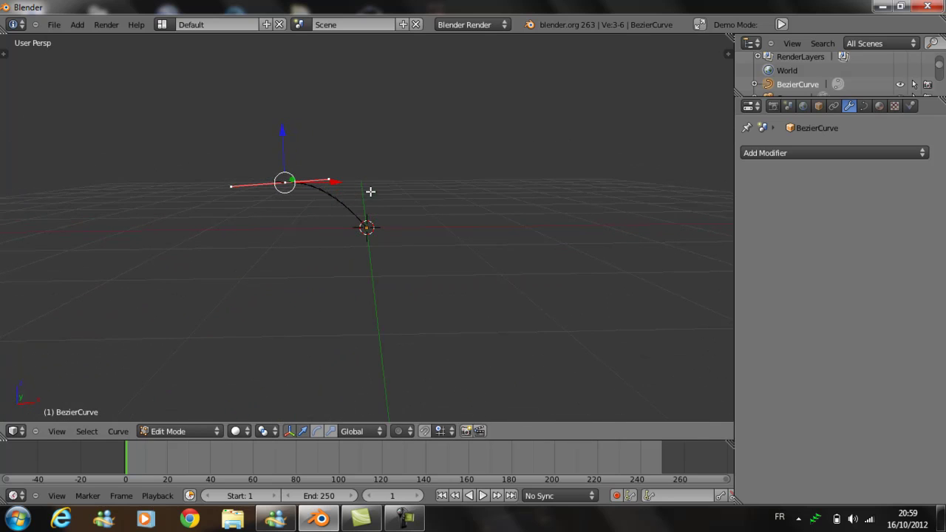
# Move the wick curve's upper end point above the origin and rotate its handles to nearly vertical
pyautogui.press('g')
pyautogui.click(434, 187)
pyautogui.press('r')
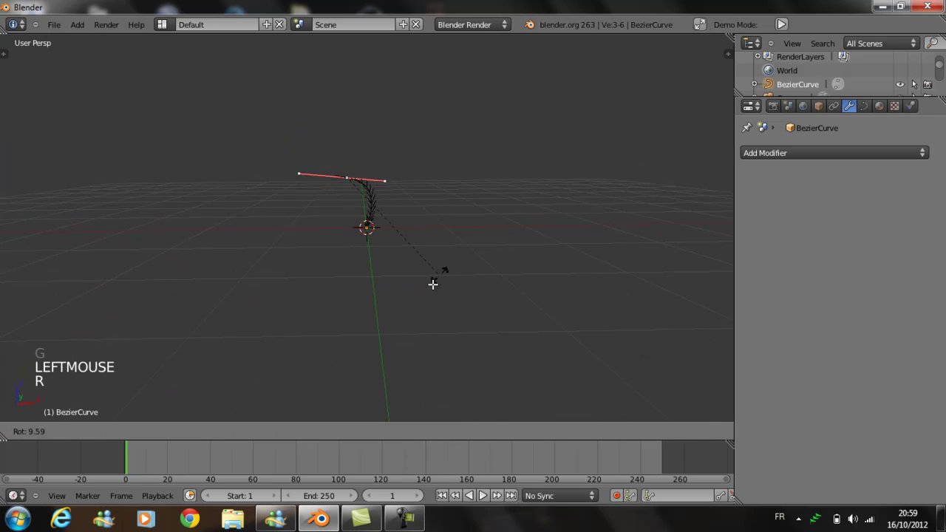
pyautogui.click(246, 268)
pyautogui.press('g')
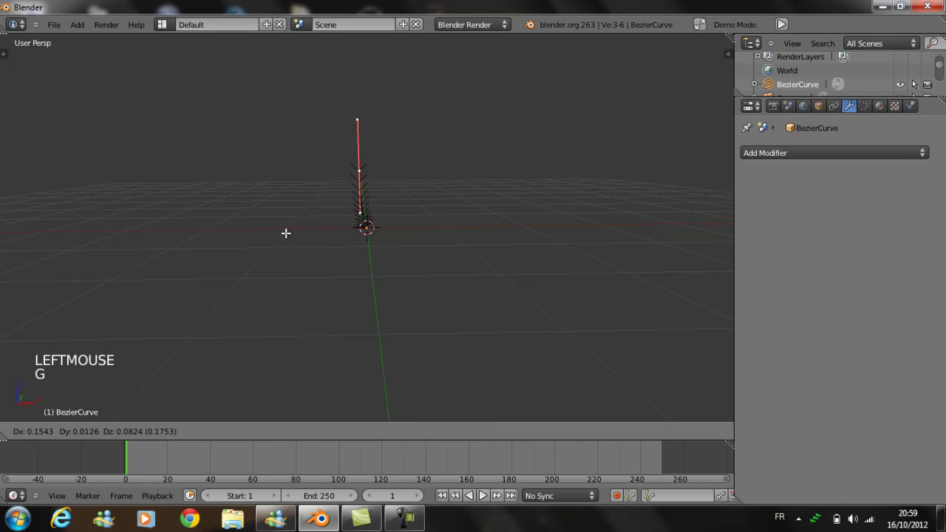
pyautogui.click(364, 227)
pyautogui.press('r')
pyautogui.click(424, 264)
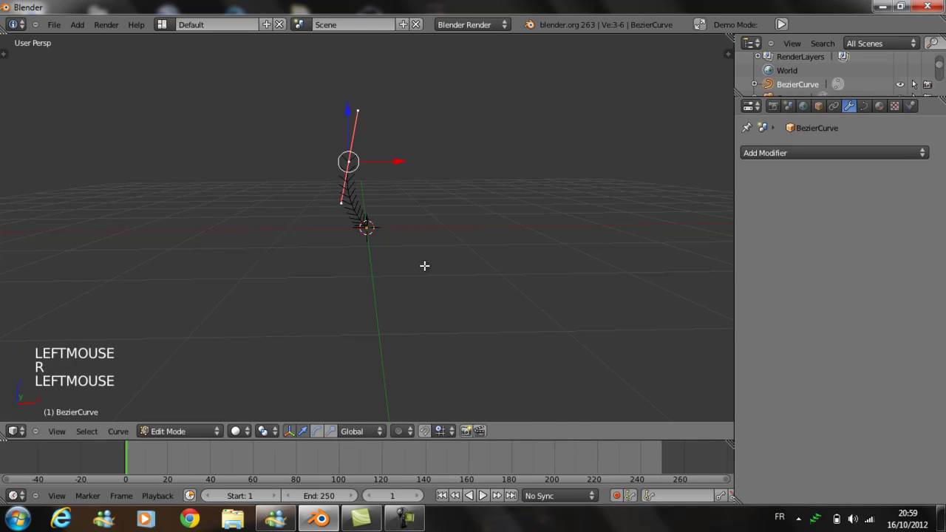
# Move the lower handle of the curve's upper end point to bend the wick slightly, and return to Object Mode
pyautogui.press('Tab')
pyautogui.moveTo(496, 289); pyautogui.dragTo(243, 293, button='middle')
pyautogui.press('Tab')
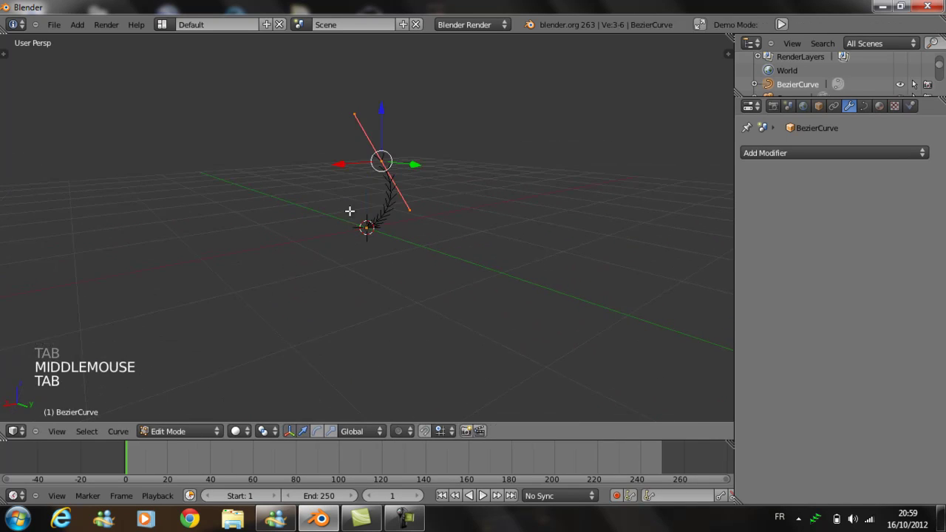
pyautogui.rightClick(409, 209)
pyautogui.press('g')
pyautogui.press('g')
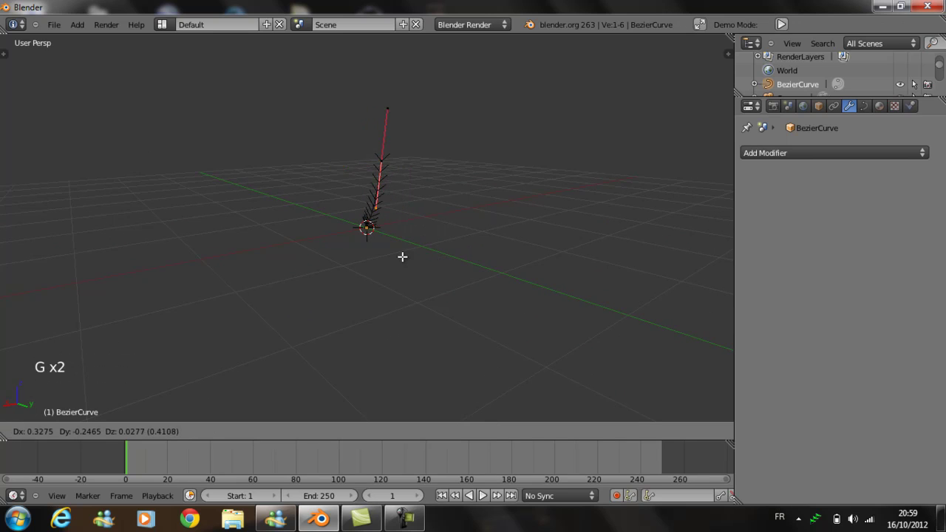
pyautogui.click(401, 256)
pyautogui.press('Tab')
pyautogui.moveTo(328, 296); pyautogui.dragTo(488, 309, button='middle')
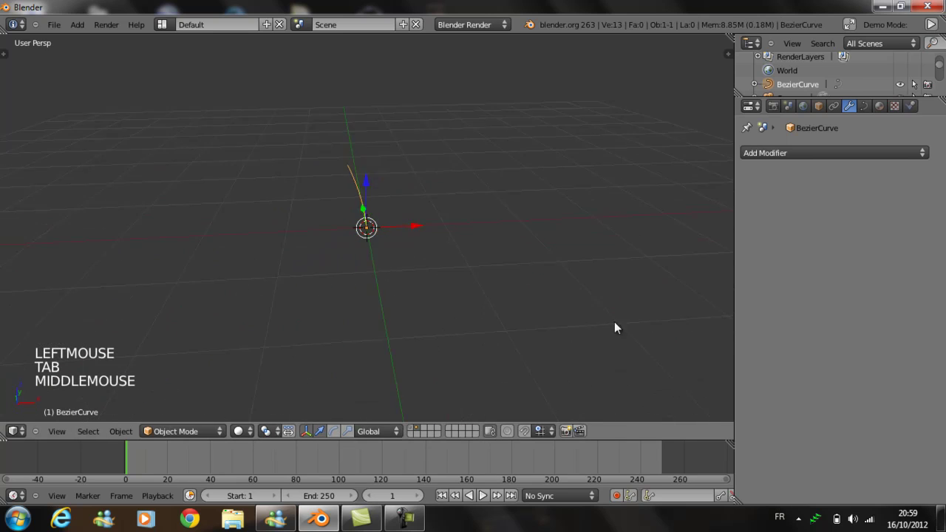
pyautogui.press('Tab')
pyautogui.moveTo(469, 253); pyautogui.dragTo(347, 177, button='middle')
pyautogui.press('Tab')
pyautogui.scroll(2, 379, 286)
pyautogui.moveTo(366, 255); pyautogui.dragTo(458, 272, button='middle')
pyautogui.scroll(-3, 507, 273)
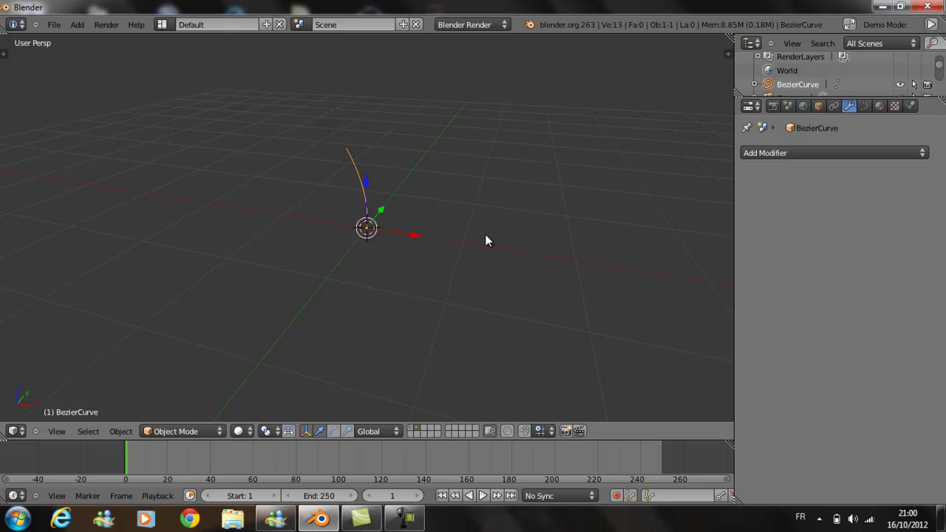
# Switch to the empty layer directly below the wick's layer in the layer grid and add a Bezier circle there
pyautogui.click(418, 435)
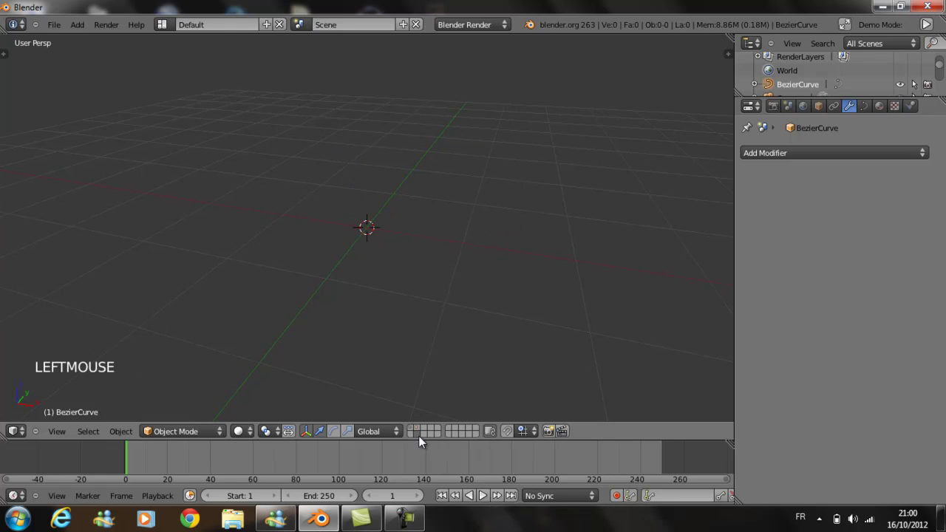
pyautogui.hotkey('shift', 'a')
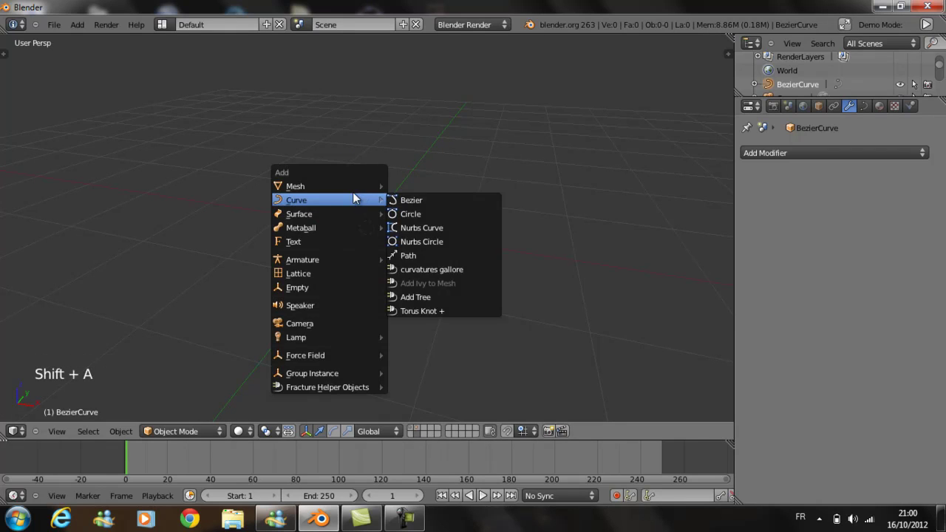
pyautogui.moveTo(338, 187)
pyautogui.moveTo(305, 200)
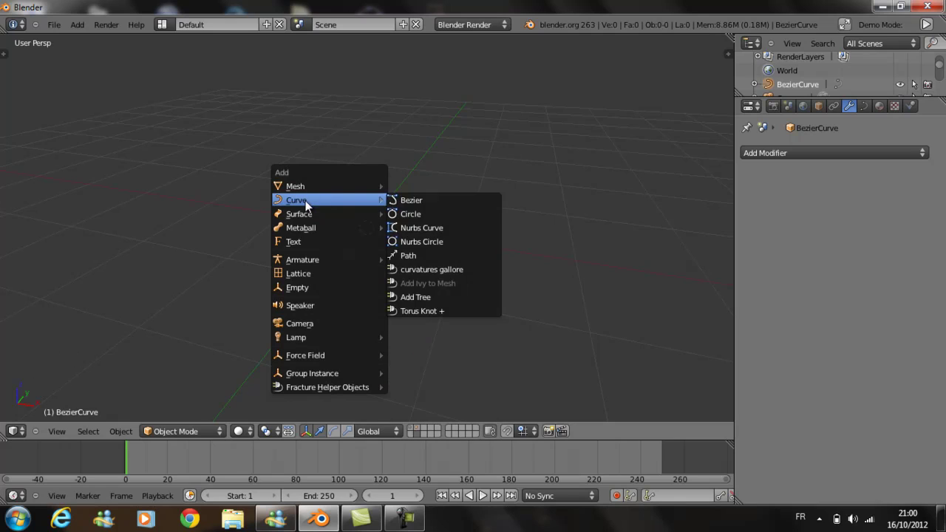
pyautogui.click(423, 213)
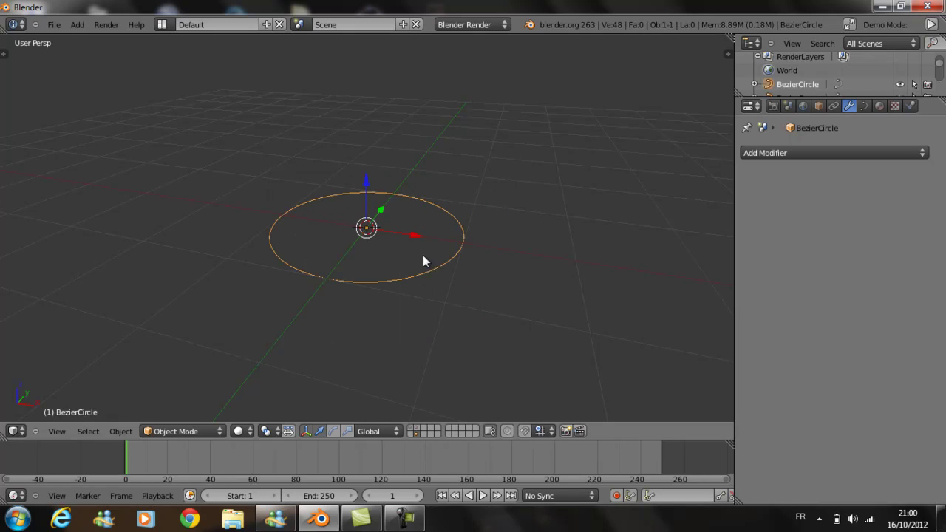
# Return to the wick's layer, select the wick curve and set its Bevel Object to BezierCircle
pyautogui.click(414, 429)
pyautogui.rightClick(359, 178)
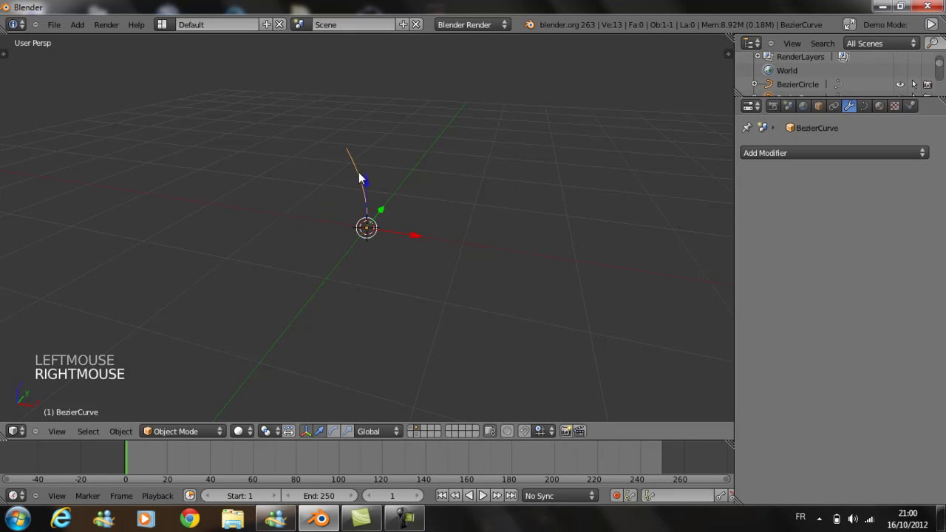
pyautogui.click(861, 105)
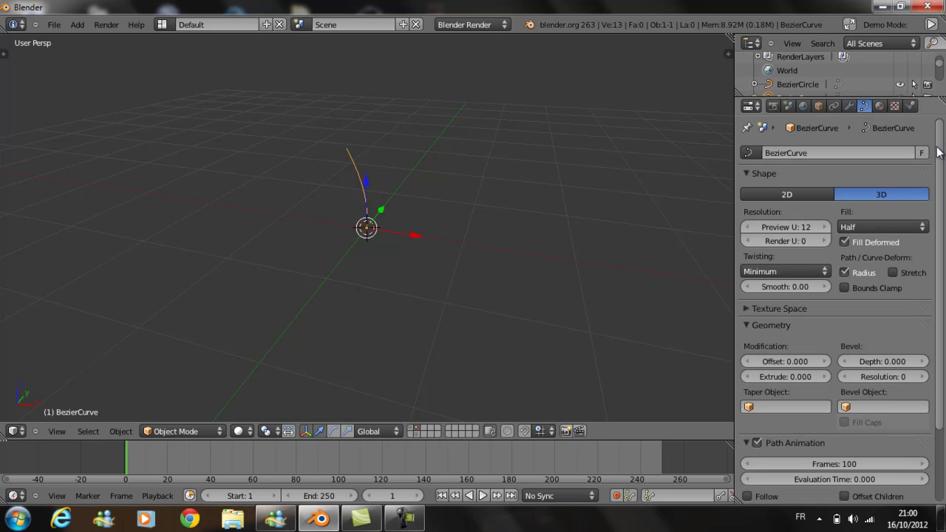
pyautogui.moveTo(937, 151); pyautogui.dragTo(940, 226)
pyautogui.click(872, 318)
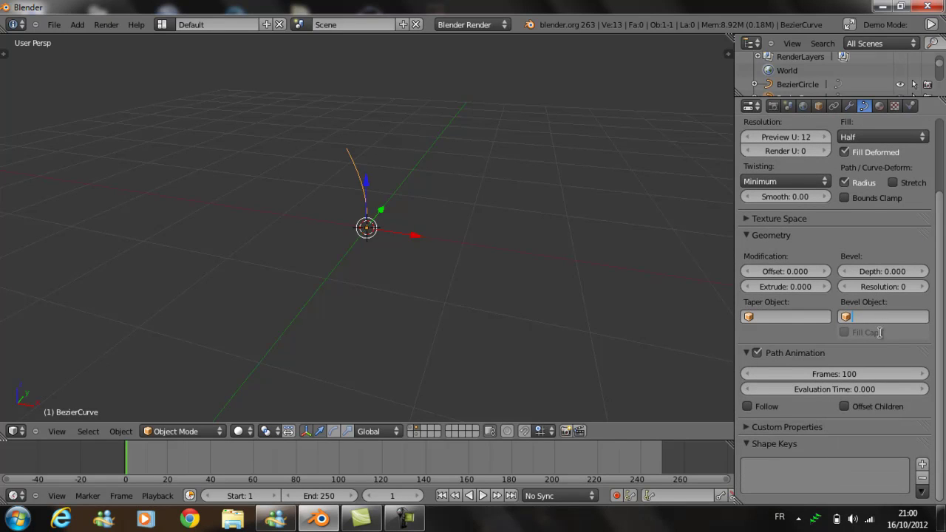
pyautogui.press('Return')
# Show the circle's layer together with the wick's and scale the Bezier circle down repeatedly until the wick is a thin tube
pyautogui.moveTo(452, 254); pyautogui.dragTo(429, 273, button='middle')
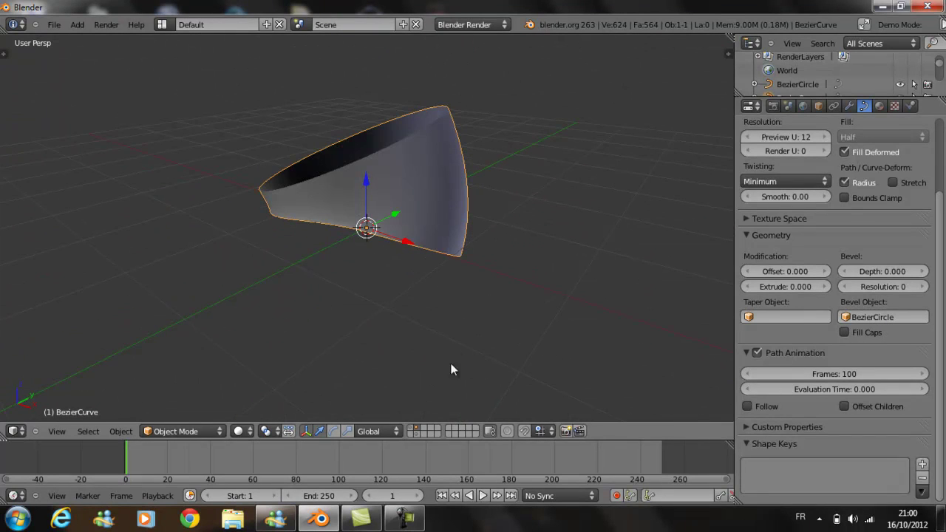
pyautogui.keyDown('shift'); pyautogui.click(420, 435); pyautogui.keyUp('shift')
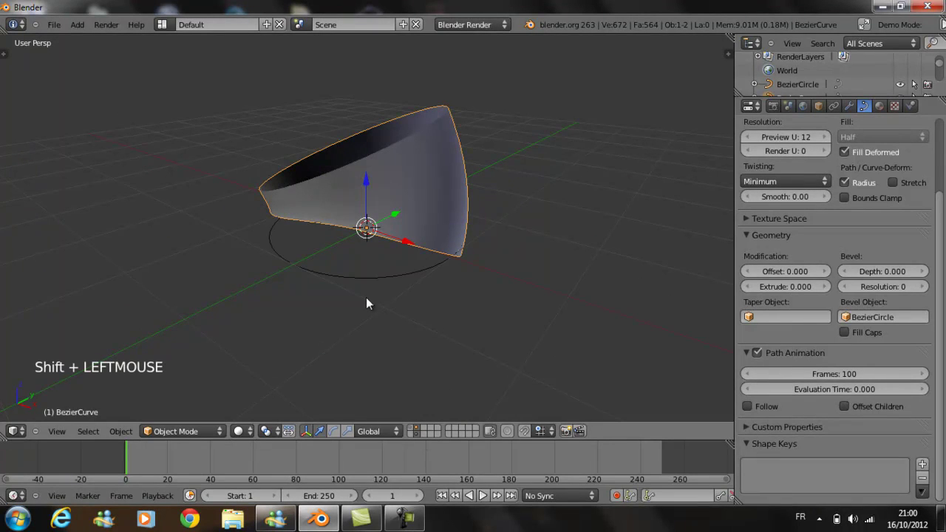
pyautogui.rightClick(362, 275)
pyautogui.press('s')
pyautogui.press('s')
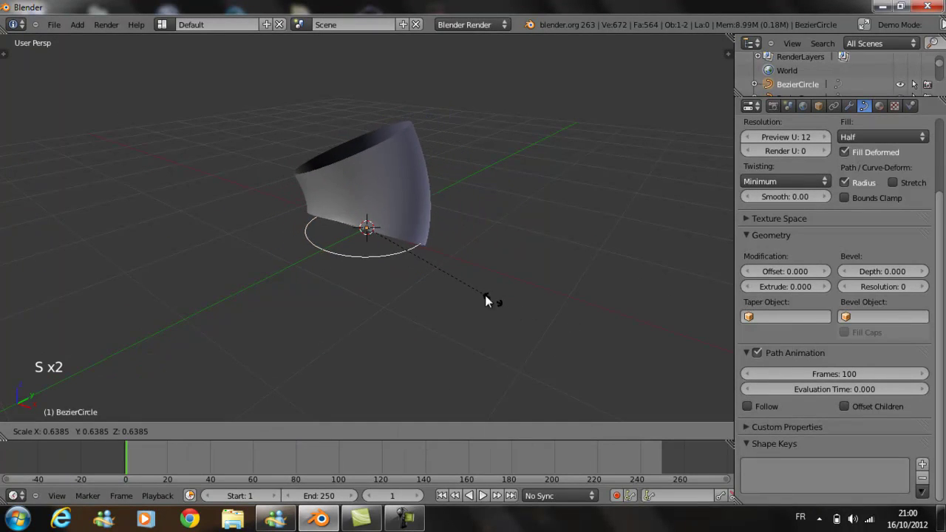
pyautogui.click(401, 260)
pyautogui.press('s')
pyautogui.press('s')
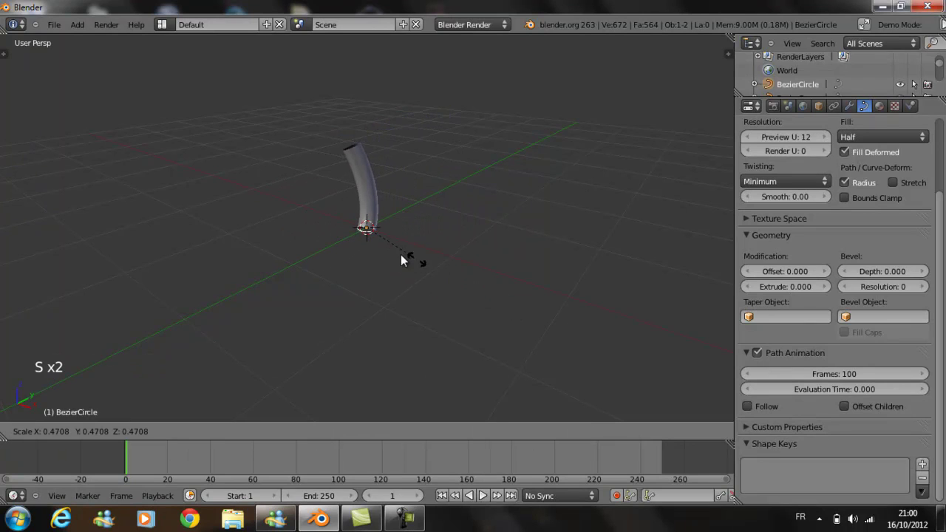
pyautogui.click(400, 256)
pyautogui.press('s')
pyautogui.press('s')
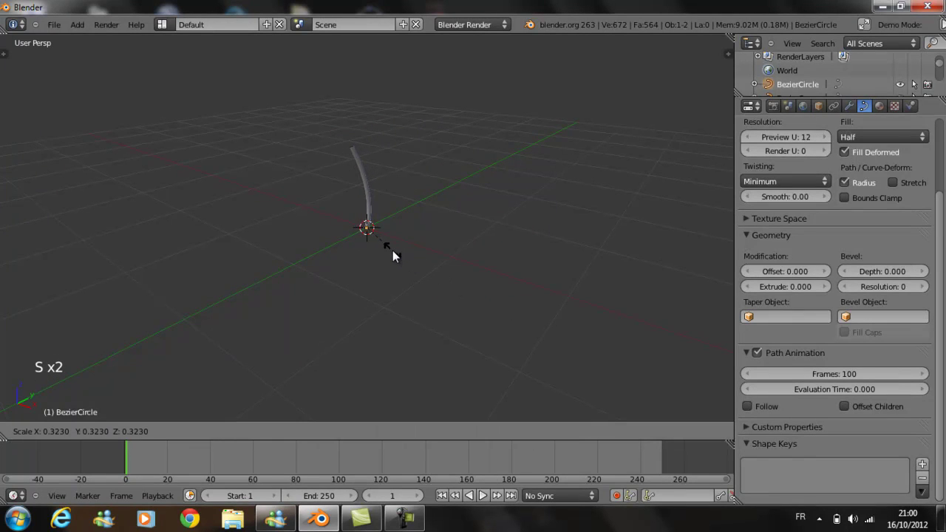
pyautogui.click(392, 252)
pyautogui.press('s')
pyautogui.press('s')
pyautogui.click(404, 257)
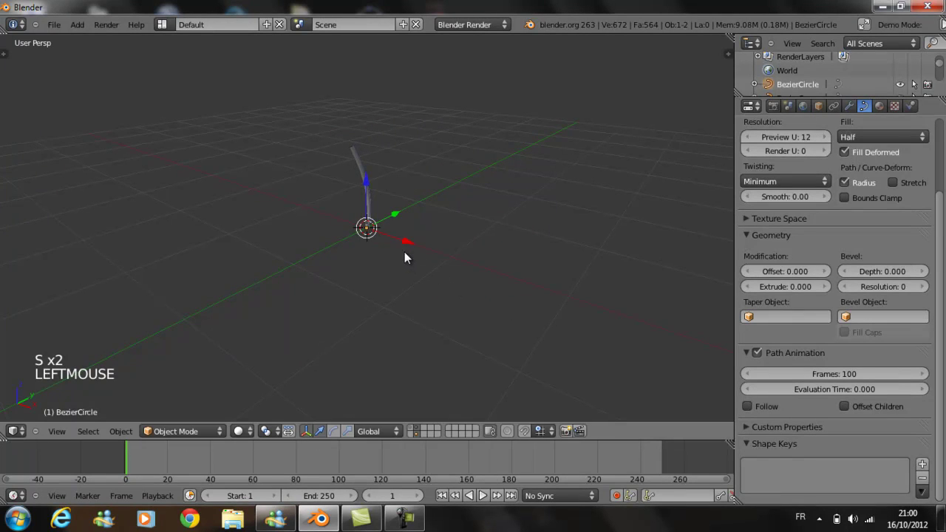
pyautogui.moveTo(405, 257); pyautogui.dragTo(452, 205, button='middle')
pyautogui.press('s')
pyautogui.press('s')
pyautogui.press('s')
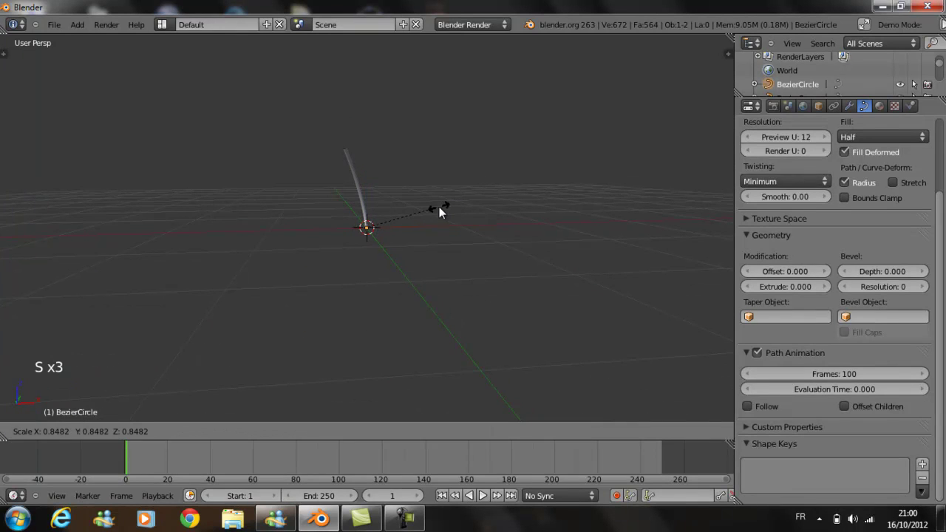
pyautogui.click(440, 208)
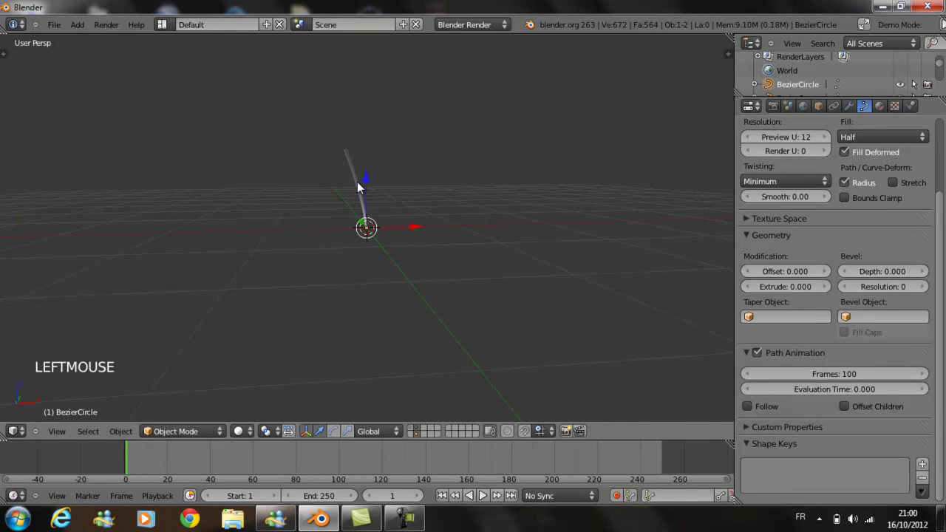
# Move the wick curve to layer 1 and show that layer with the candle body
pyautogui.rightClick(361, 187)
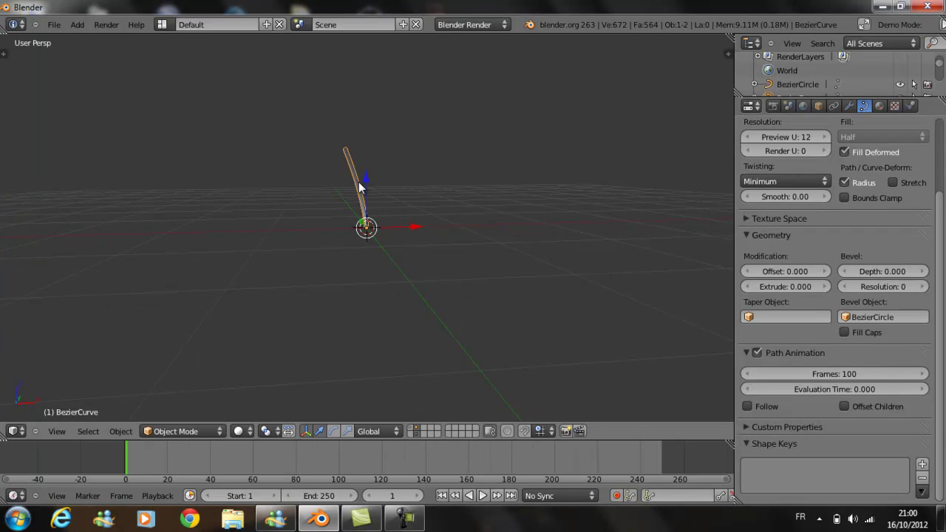
pyautogui.press('m')
pyautogui.press('1')
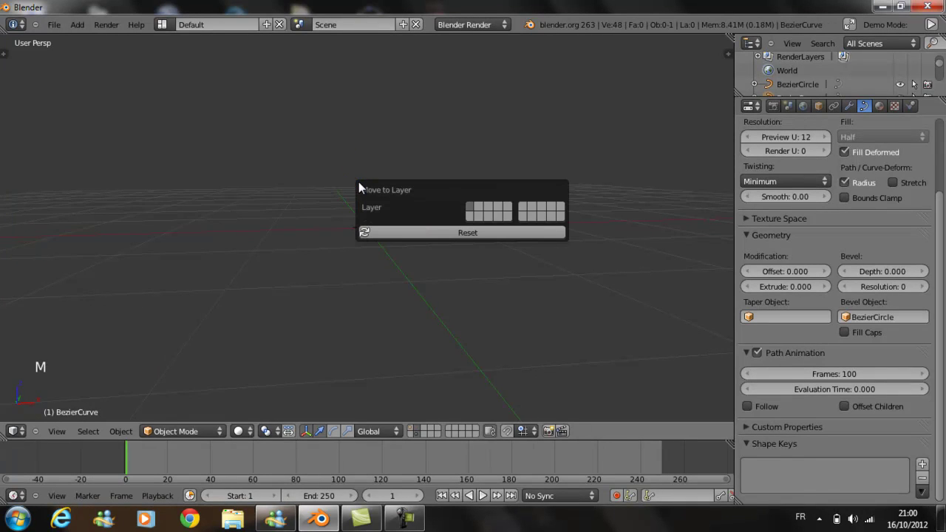
pyautogui.click(410, 429)
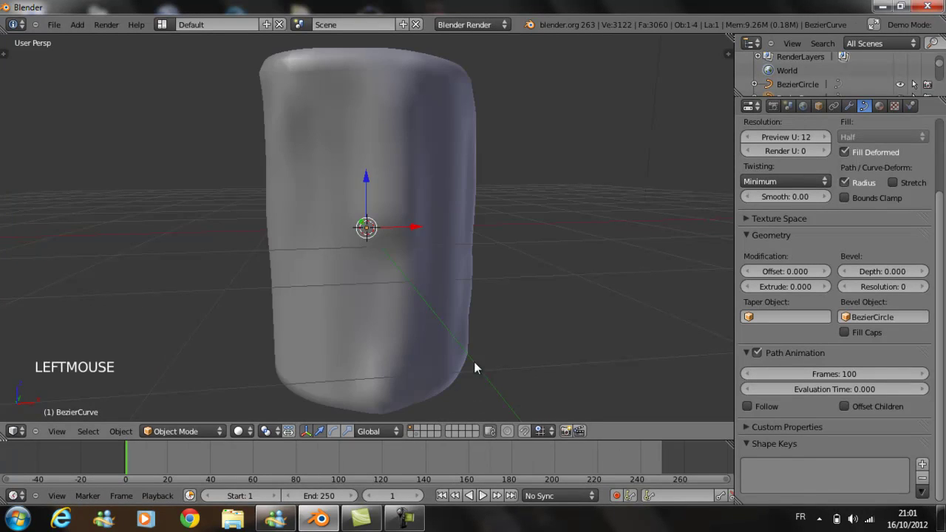
# Raise the wick about 1.64 units along the Z axis so its base sits on top of the candle body
pyautogui.moveTo(473, 365); pyautogui.dragTo(408, 355, button='middle')
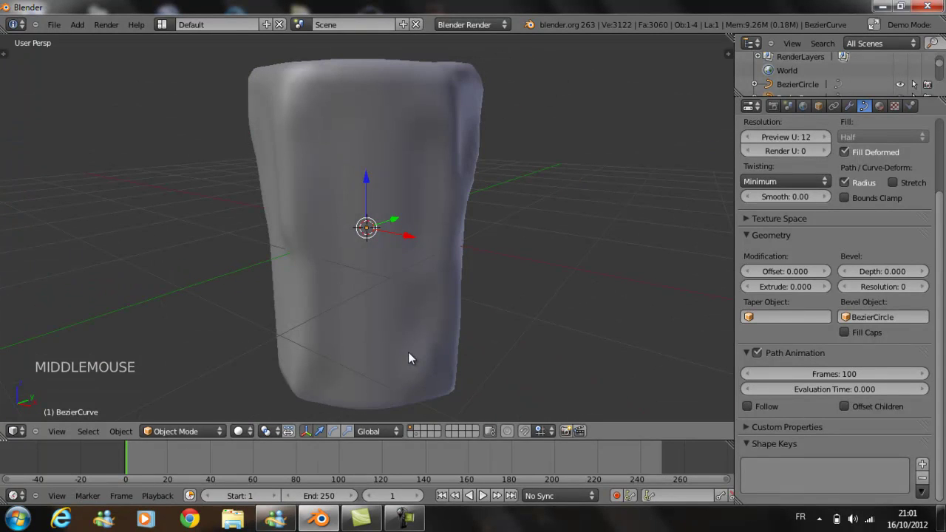
pyautogui.press('g')
pyautogui.press('z')
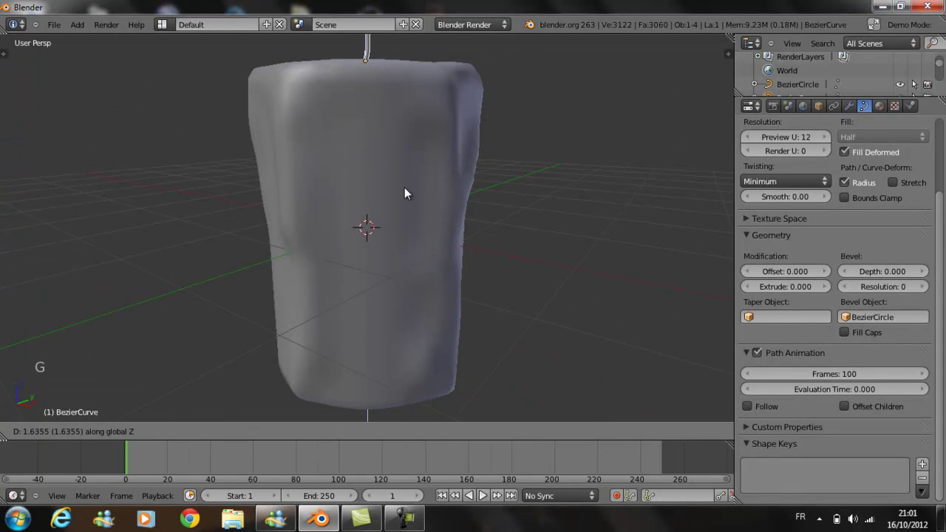
pyautogui.click(404, 191)
pyautogui.moveTo(405, 195); pyautogui.dragTo(467, 258, button='middle')
pyautogui.scroll(-4, 541, 248)
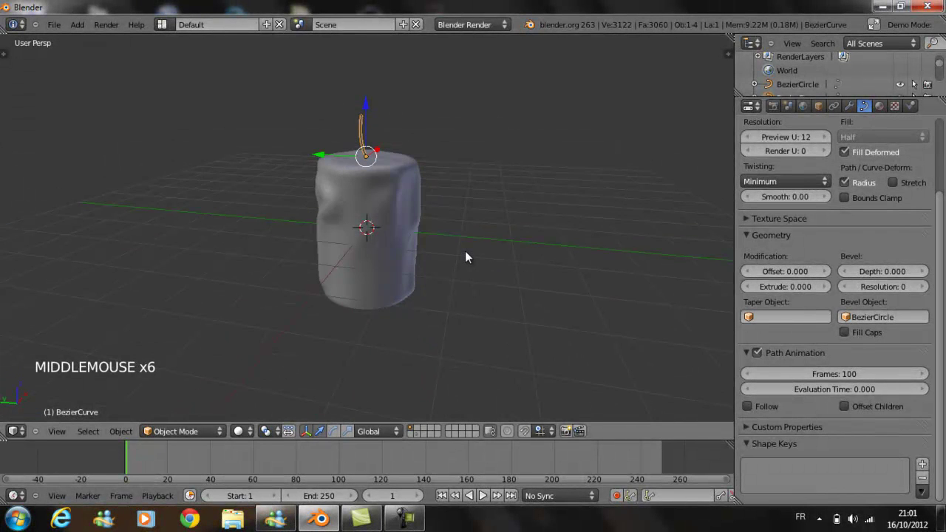
# Switch to the front orthographic view and add an icosphere at the scene origin for the flame
pyautogui.press('KP_1')
pyautogui.press('KP_5')
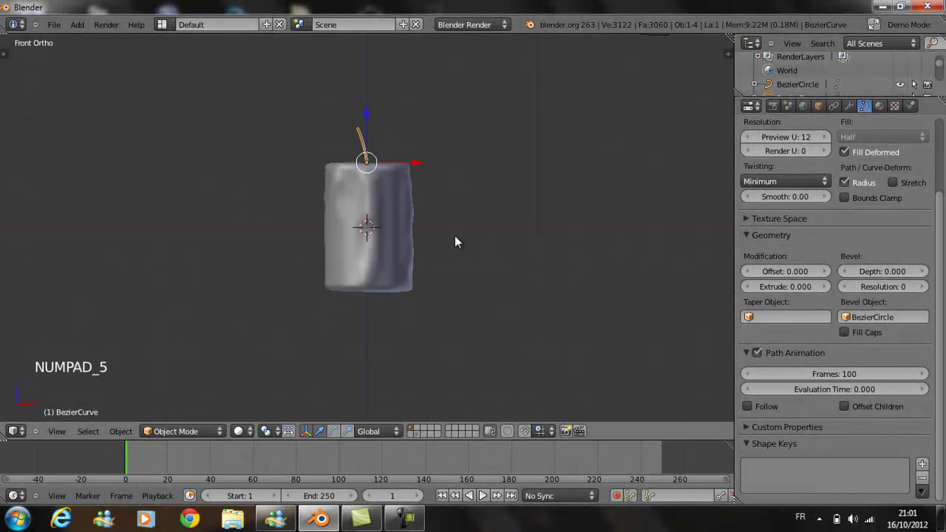
pyautogui.keyDown('shift'); pyautogui.moveTo(441, 215); pyautogui.dragTo(438, 243, button='middle'); pyautogui.keyUp('shift')
pyautogui.scroll(1, 438, 244)
pyautogui.scroll(2, 438, 244)
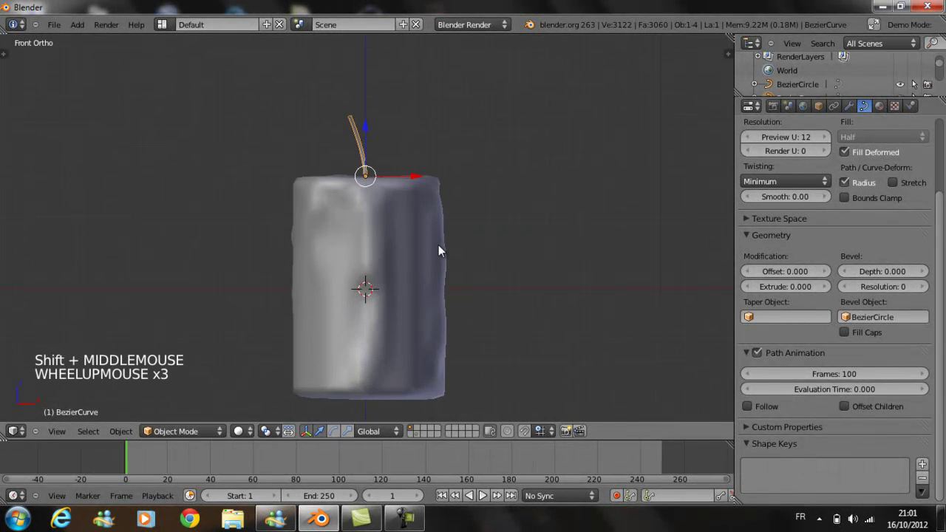
pyautogui.hotkey('shift', 'a')
pyautogui.moveTo(419, 233)
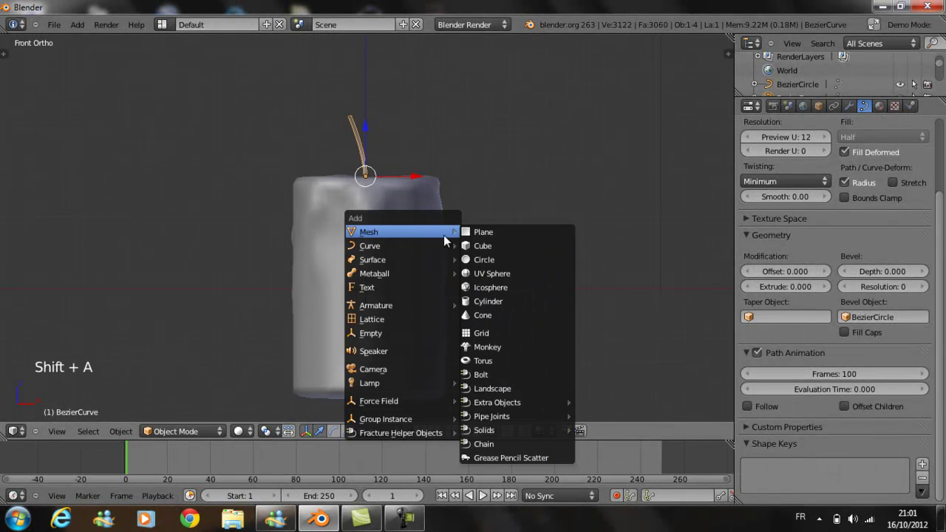
pyautogui.click(516, 295)
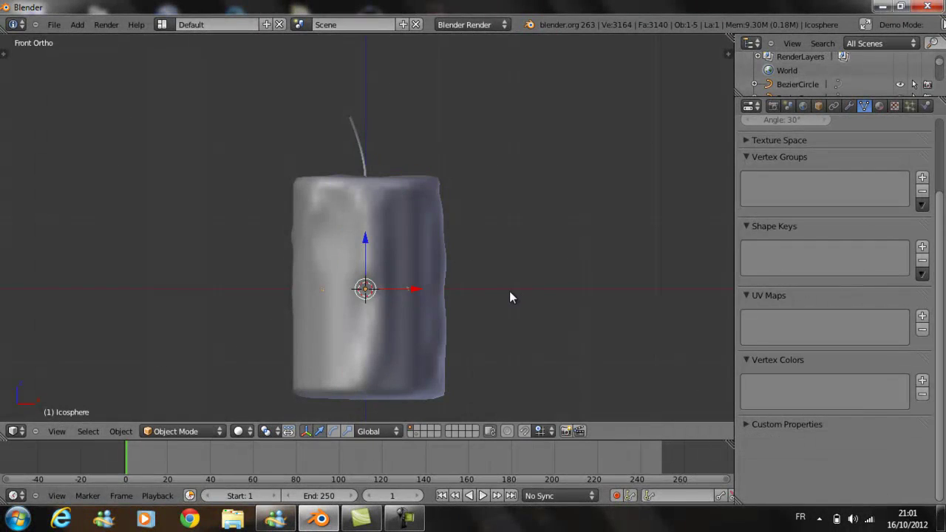
# Move the icosphere above the wick's tip and scale it down to less than half the candle's width
pyautogui.press('g')
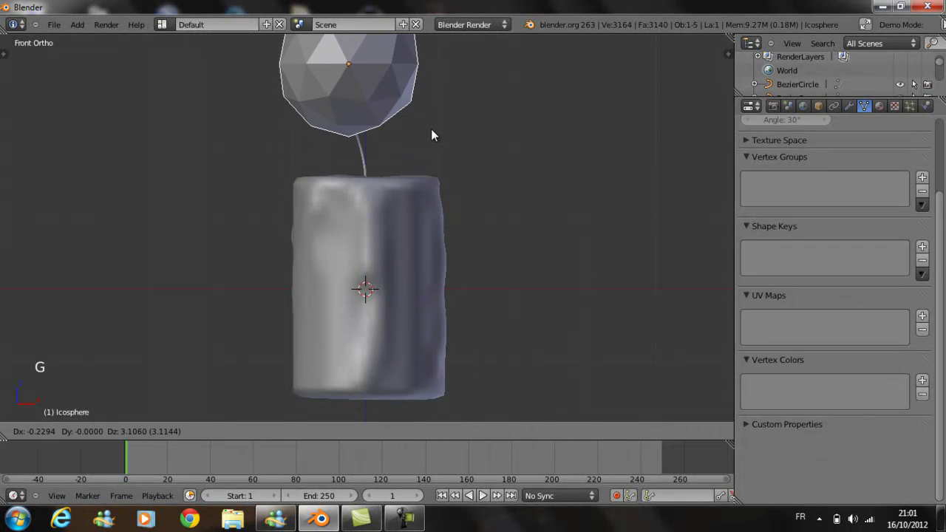
pyautogui.click(436, 142)
pyautogui.press('s')
pyautogui.press('s')
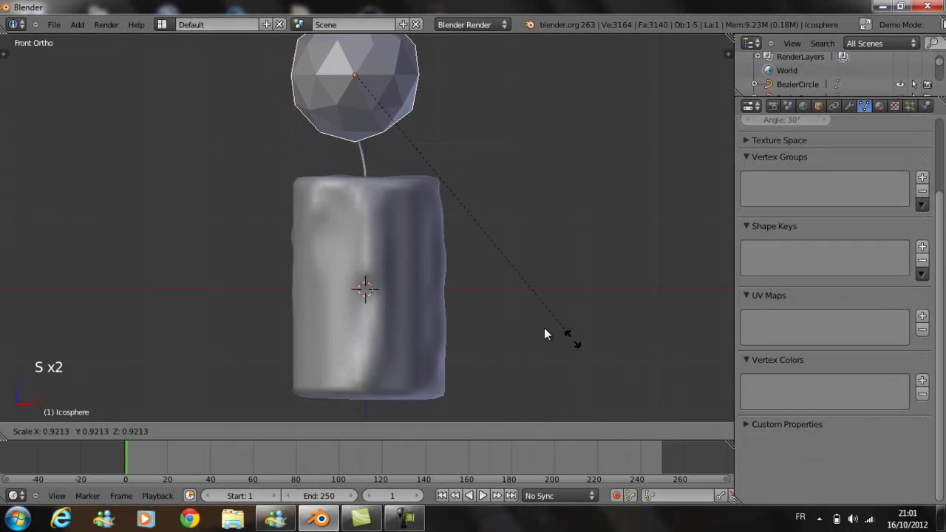
pyautogui.click(392, 212)
pyautogui.scroll(1, 389, 177)
pyautogui.keyDown('shift'); pyautogui.moveTo(389, 177); pyautogui.dragTo(387, 329, button='middle'); pyautogui.keyUp('shift')
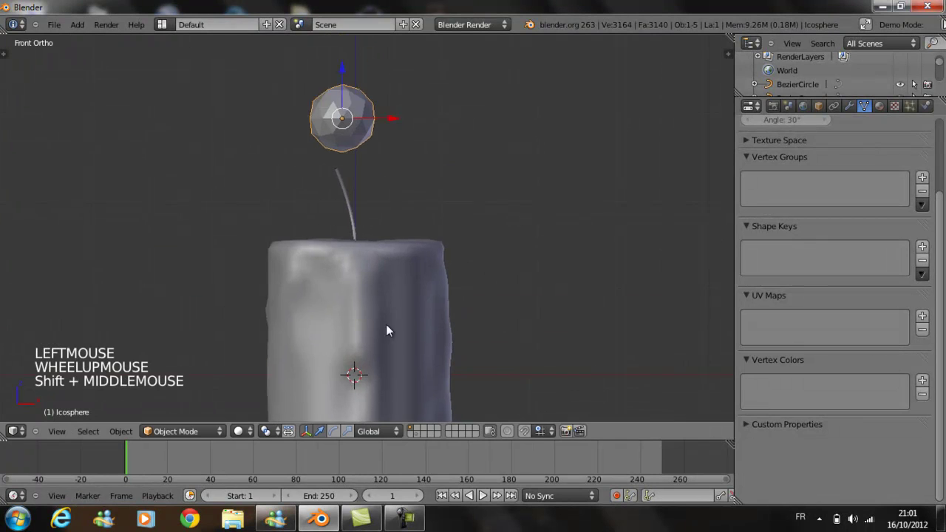
# Lower the icosphere about 0.28 units so its underside rests on the tip of the wick
pyautogui.scroll(1, 391, 325)
pyautogui.press('g')
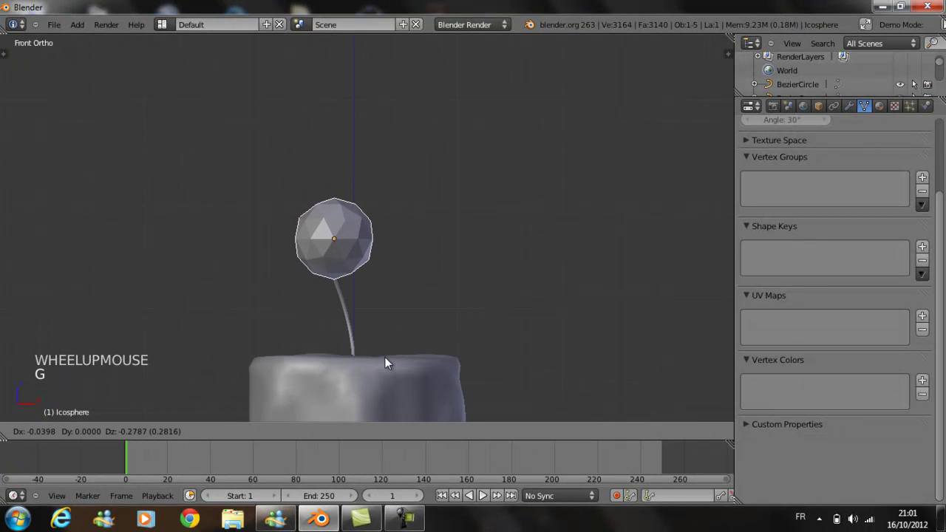
pyautogui.click(384, 356)
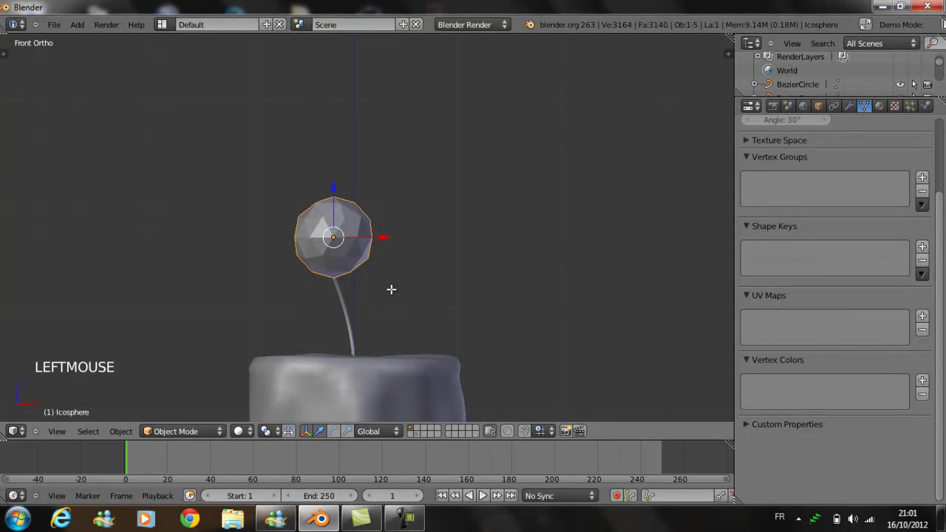
# In Edit Mode with proportional editing enabled, select the five faces around the icosphere's top pole and return to the front view
pyautogui.press('Tab')
pyautogui.press('o')
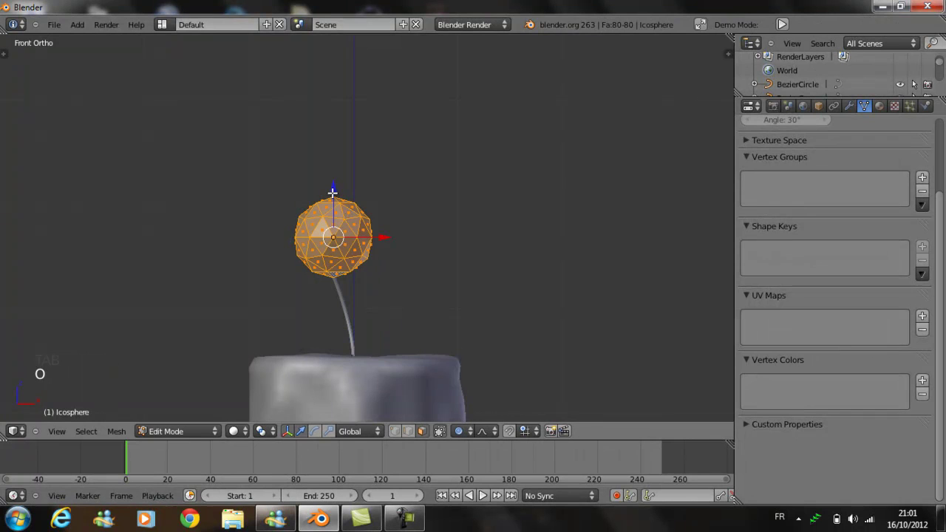
pyautogui.rightClick(337, 200)
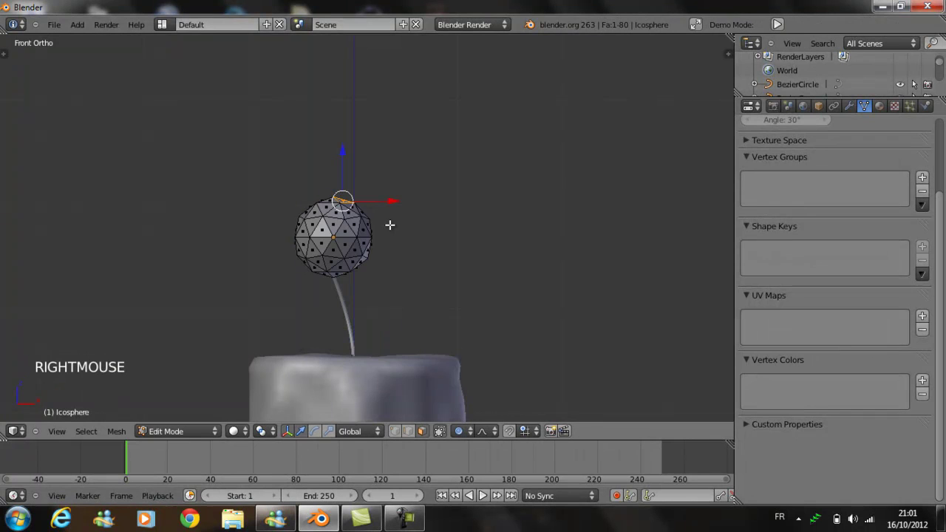
pyautogui.moveTo(391, 222); pyautogui.dragTo(349, 237, button='middle')
pyautogui.keyDown('shift'); pyautogui.rightClick(325, 204); pyautogui.keyUp('shift')
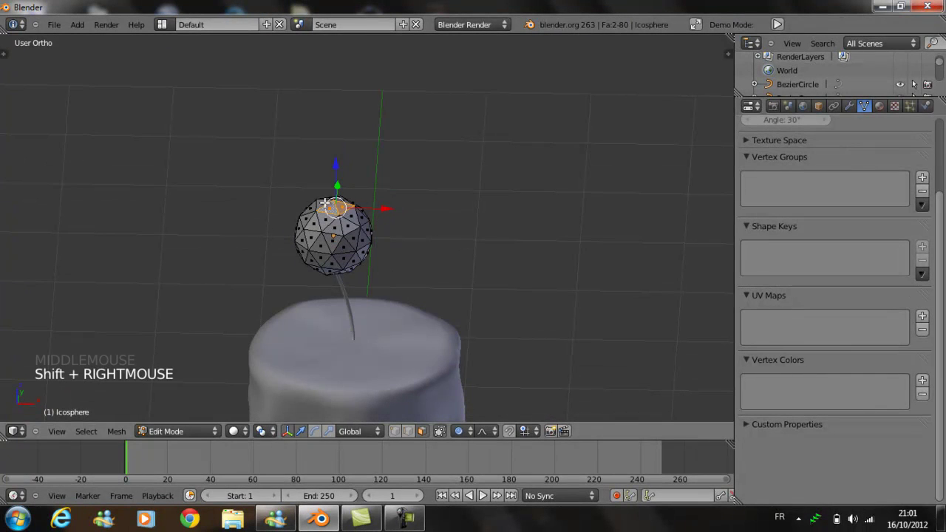
pyautogui.keyDown('shift'); pyautogui.rightClick(324, 203); pyautogui.keyUp('shift')
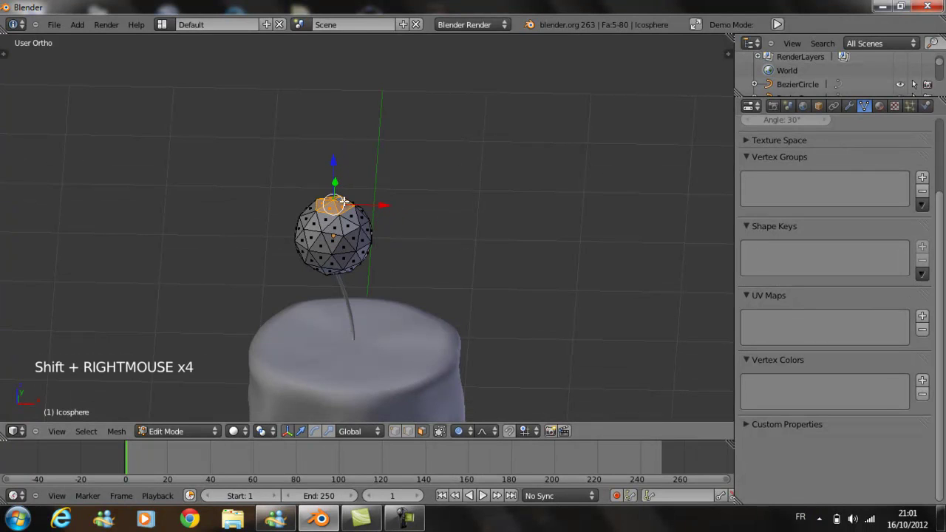
pyautogui.press('KP_1')
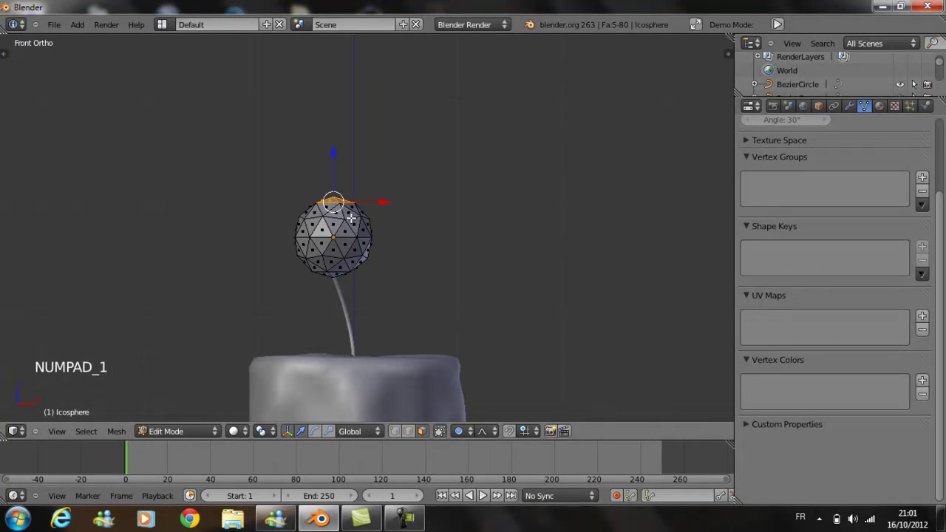
# Stretch the selected top faces upward with a proportional size of 0.75, making the flame about twice as tall
pyautogui.scroll(-1, 352, 240)
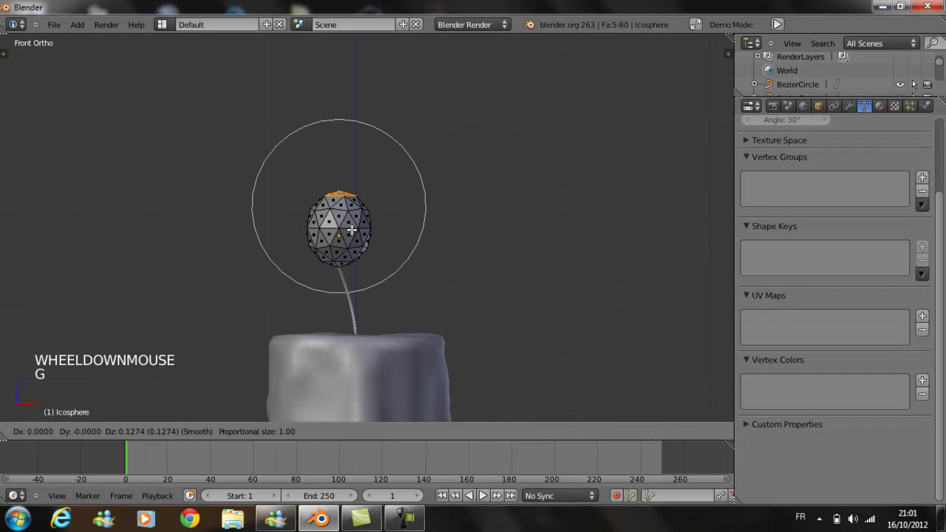
pyautogui.scroll(8, 352, 233)
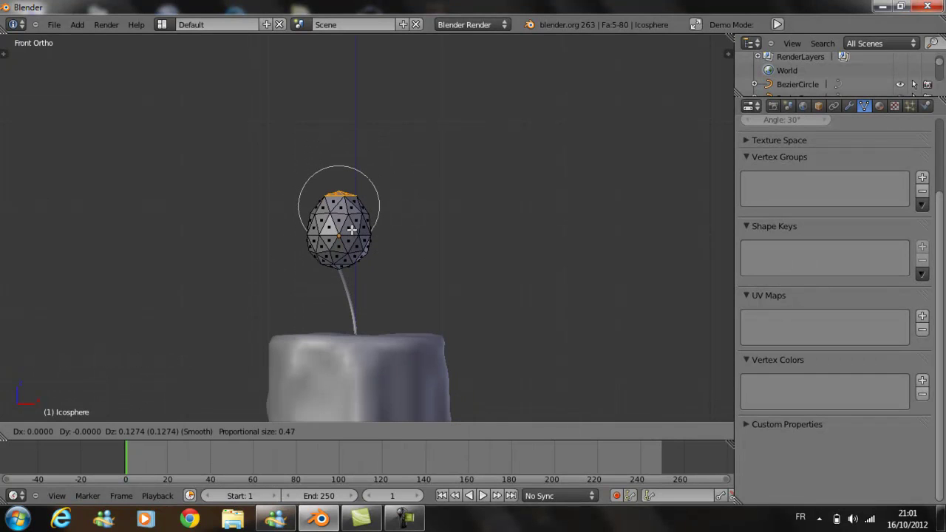
pyautogui.scroll(-3, 347, 214)
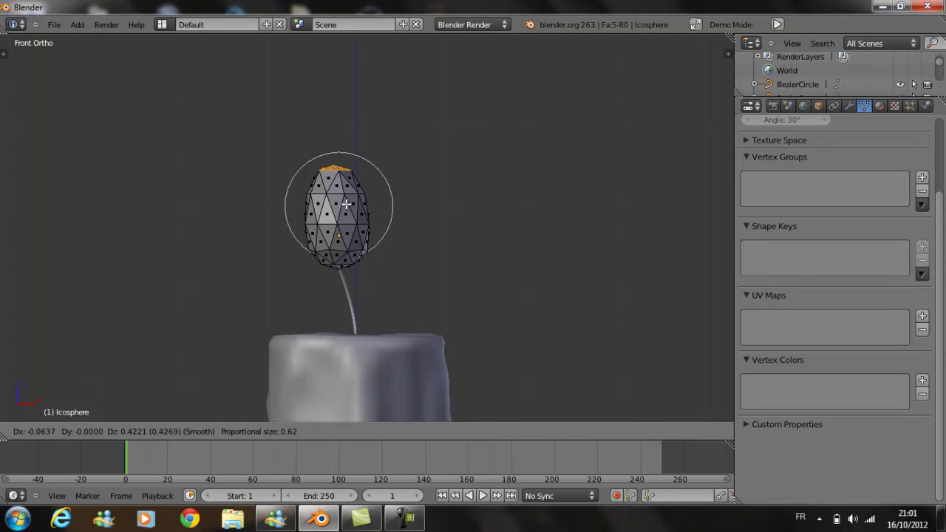
pyautogui.scroll(-2, 348, 198)
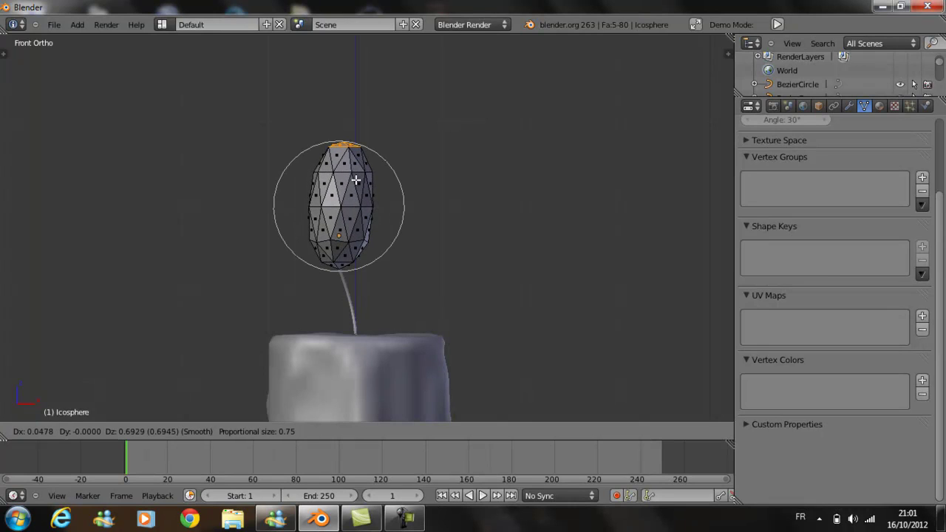
pyautogui.click(355, 240)
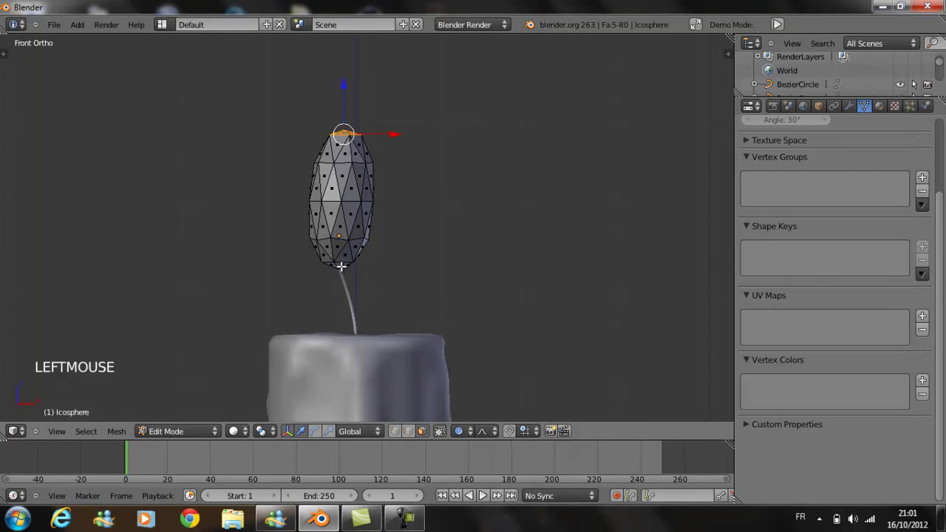
# Taper the flame's base by scaling its bottom face to about 0.49 with proportional editing
pyautogui.rightClick(341, 266)
pyautogui.press('s')
pyautogui.press('s')
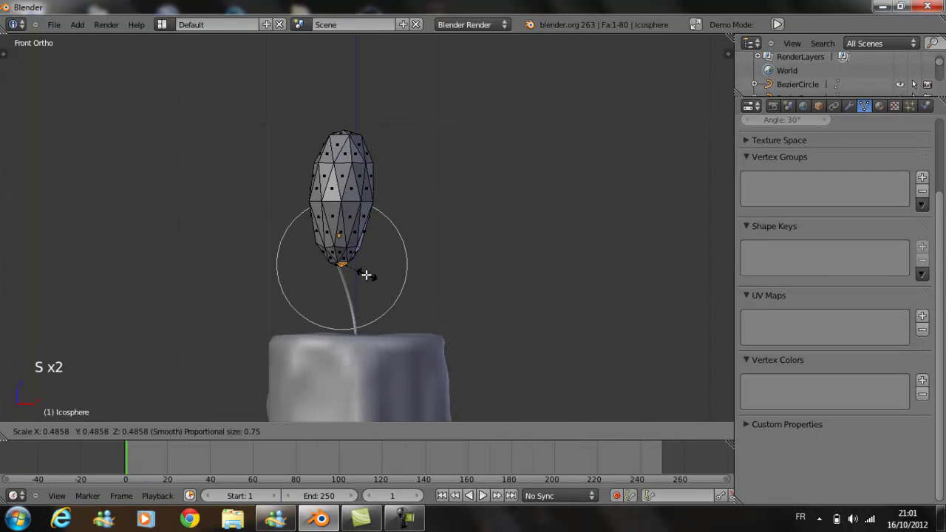
pyautogui.click(367, 275)
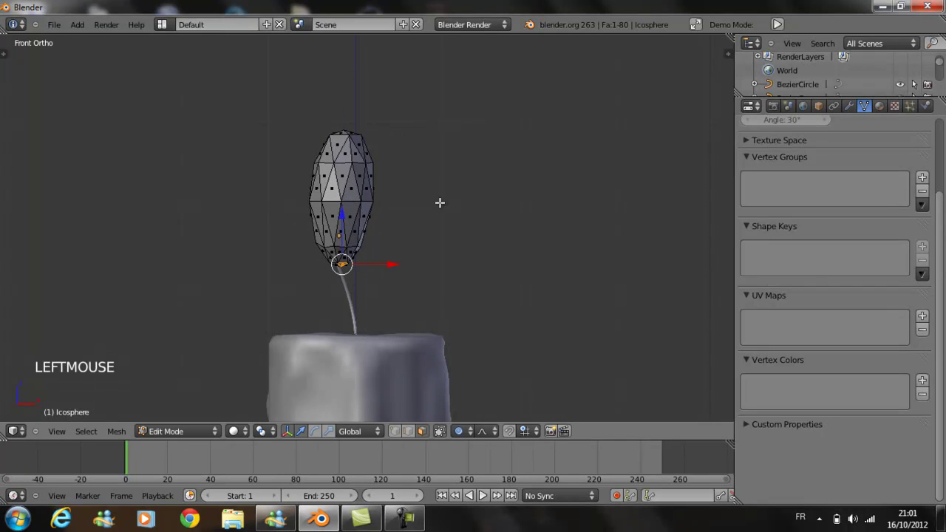
# Select the whole flame mesh and scale it to about 0.46 in X and Y only, keeping its height
pyautogui.press('a')
pyautogui.press('a')
pyautogui.press('s')
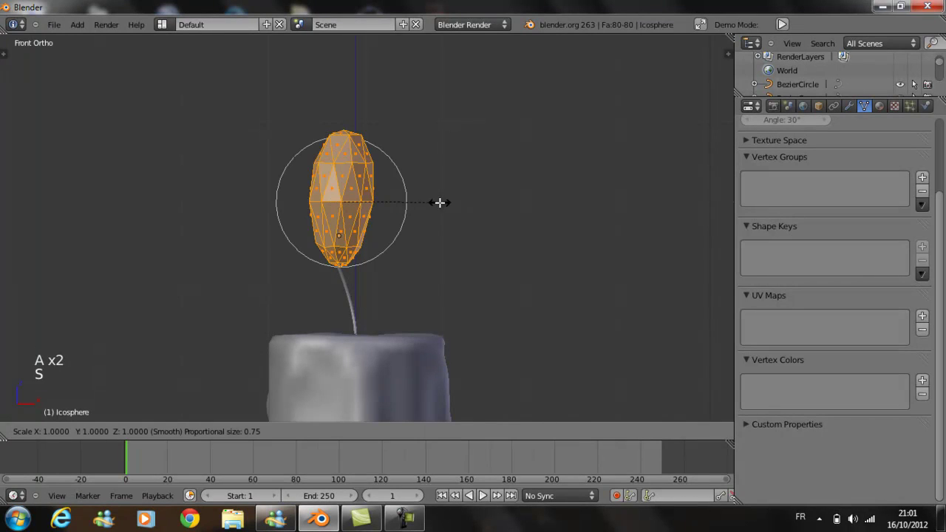
pyautogui.hotkey('shift', 'z')
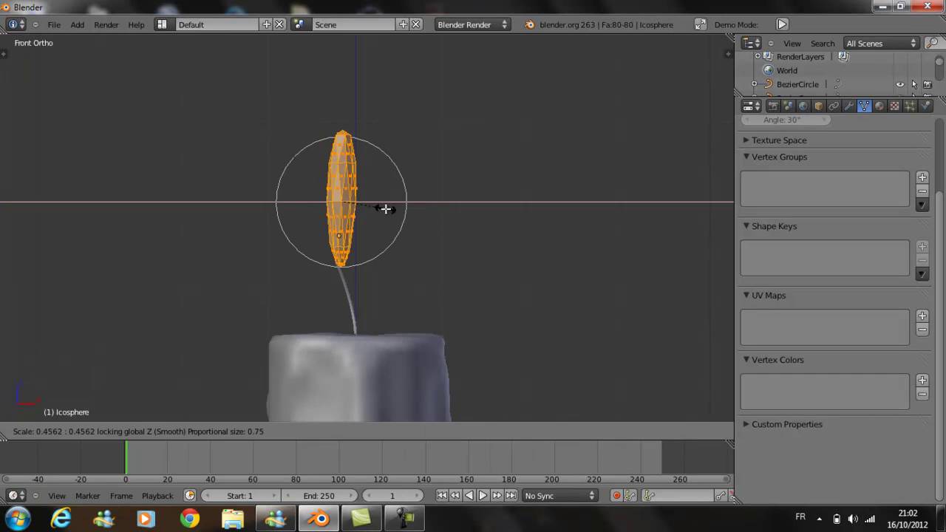
pyautogui.click(388, 210)
# Rotate the flame mesh about 2.85 degrees in the front view and return to Object Mode
pyautogui.press('r')
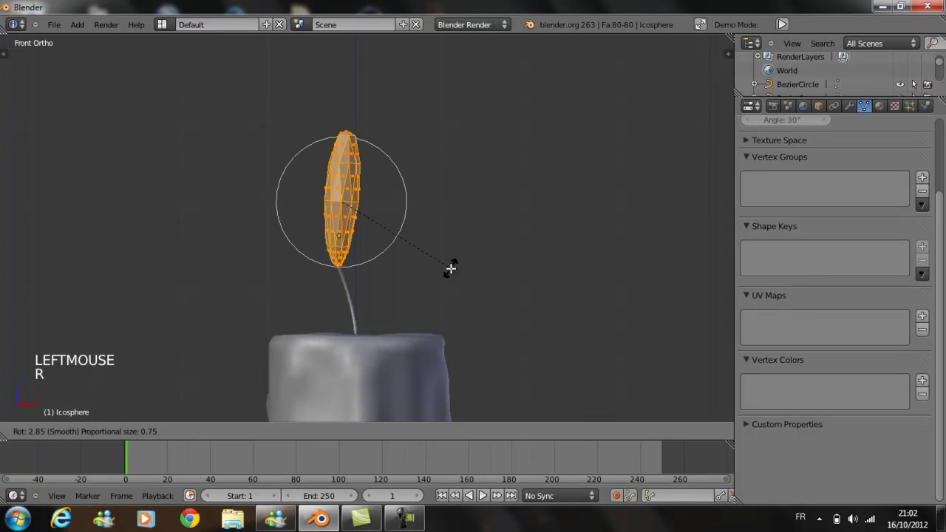
pyautogui.click(450, 268)
pyautogui.press('Tab')
# Rotate the whole flame mesh about 3 degrees as seen from the candle's side, and leave Edit Mode
pyautogui.moveTo(363, 270); pyautogui.dragTo(537, 263, button='middle')
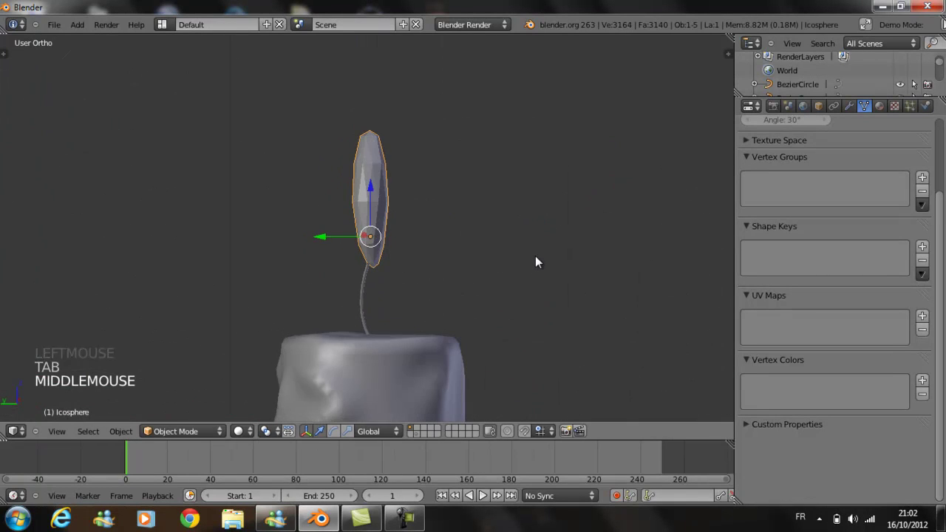
pyautogui.press('Tab')
pyautogui.press('r')
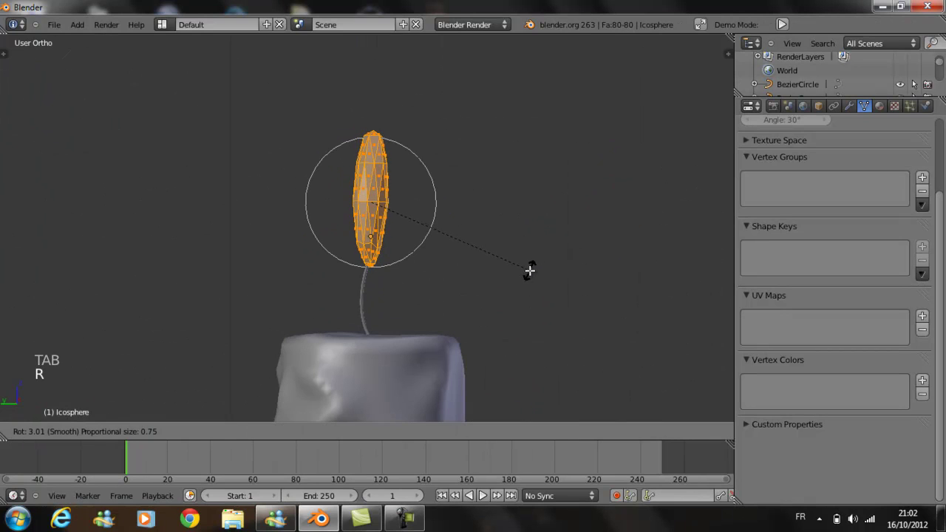
pyautogui.click(529, 272)
pyautogui.press('Tab')
# Add a Subdivision Surface modifier to the flame and set its shading to smooth
pyautogui.moveTo(529, 273); pyautogui.dragTo(458, 244, button='middle')
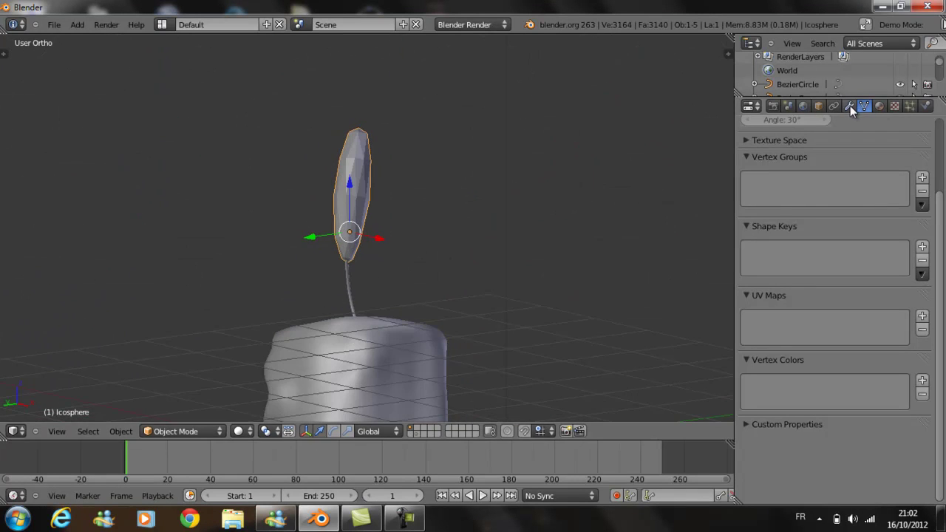
pyautogui.click(850, 105)
pyautogui.click(805, 153)
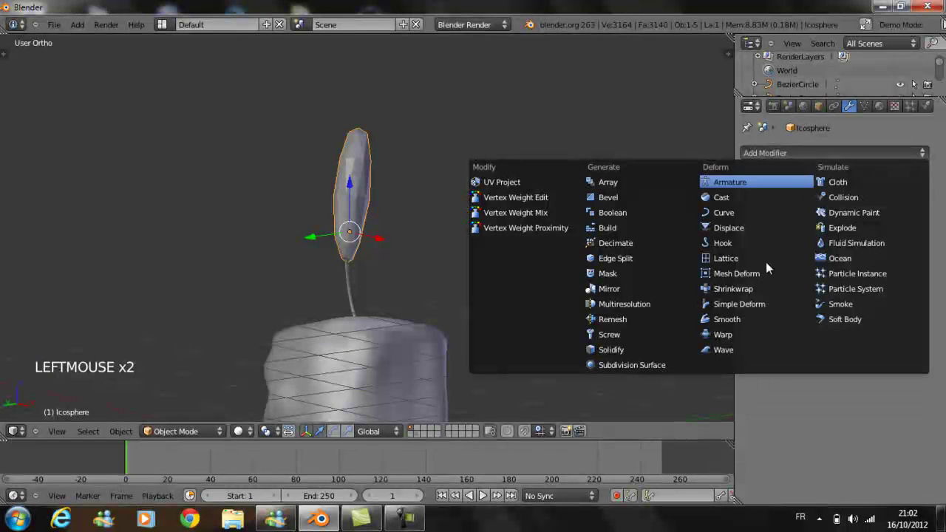
pyautogui.click(653, 363)
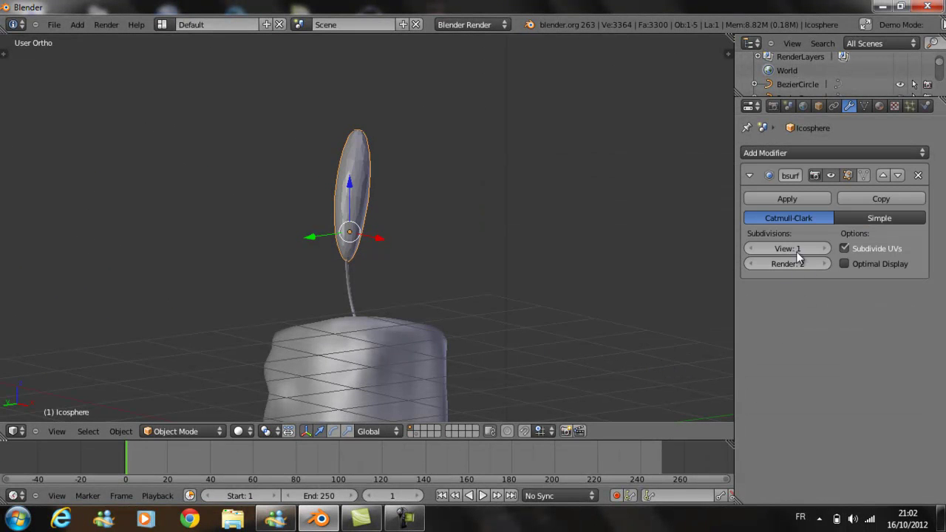
pyautogui.press('t')
pyautogui.click(20, 213)
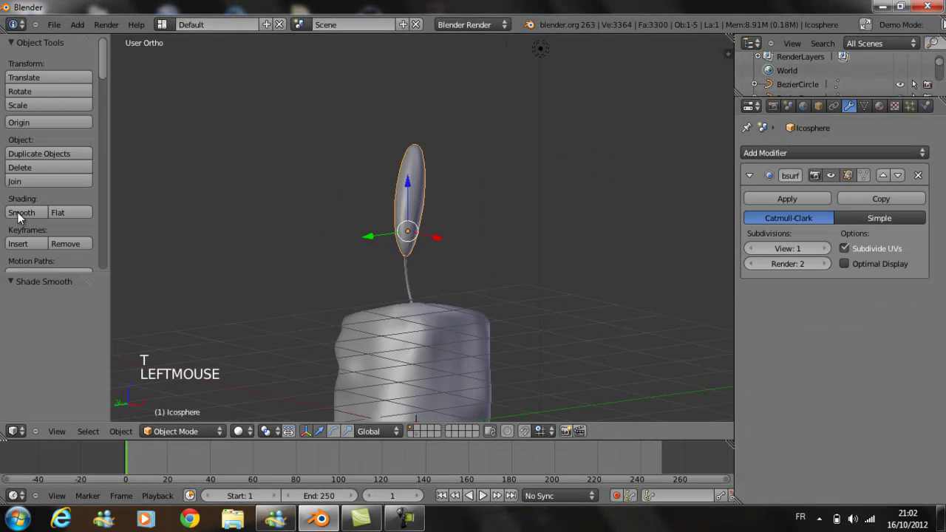
pyautogui.press('t')
pyautogui.moveTo(382, 205); pyautogui.dragTo(452, 286, button='middle')
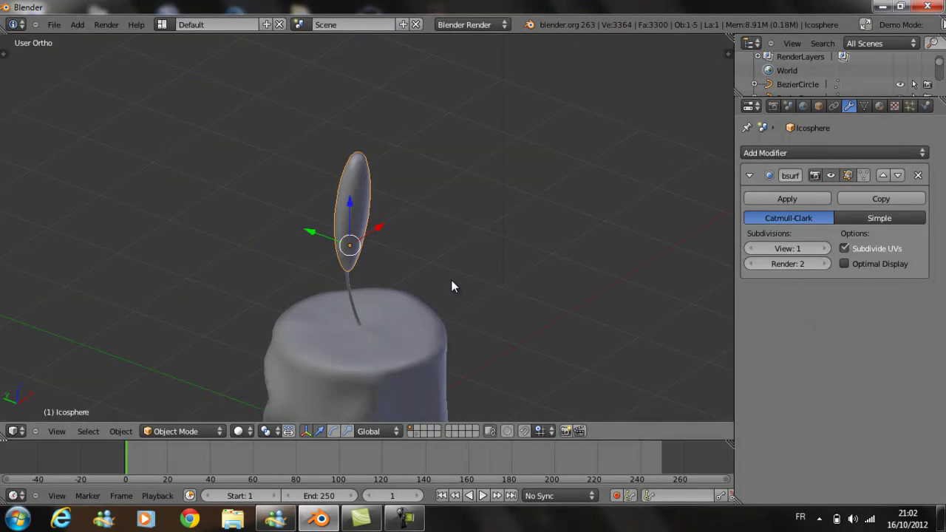
pyautogui.scroll(-2, 392, 367)
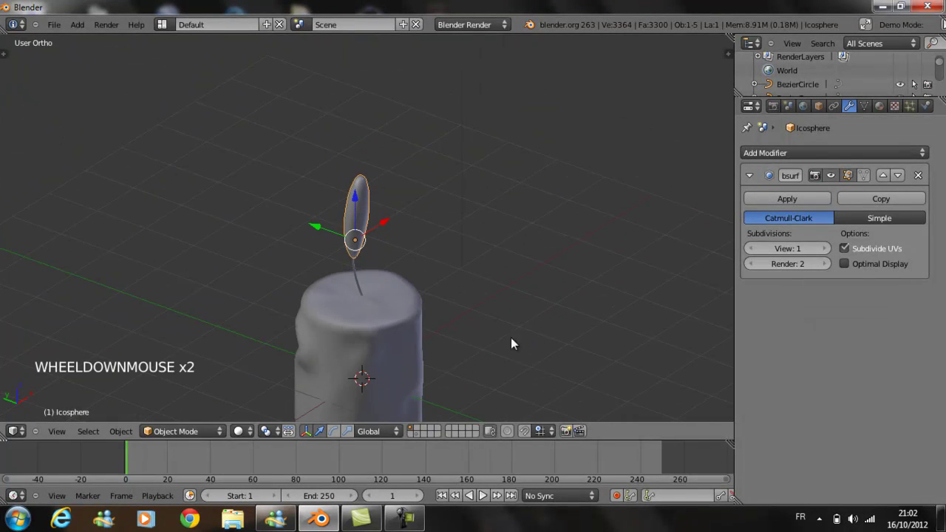
pyautogui.click(182, 432)
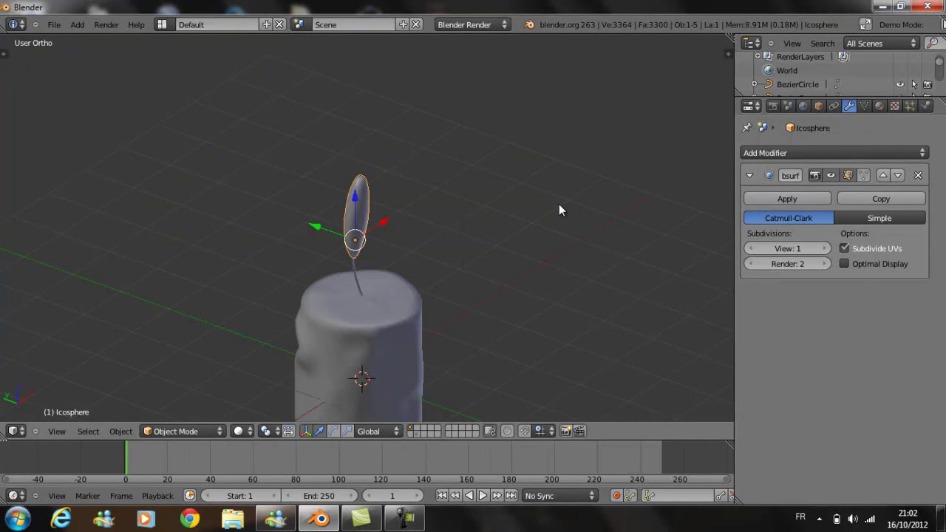
# Create a new material for the flame and name it "feu"
pyautogui.click(879, 106)
pyautogui.click(799, 198)
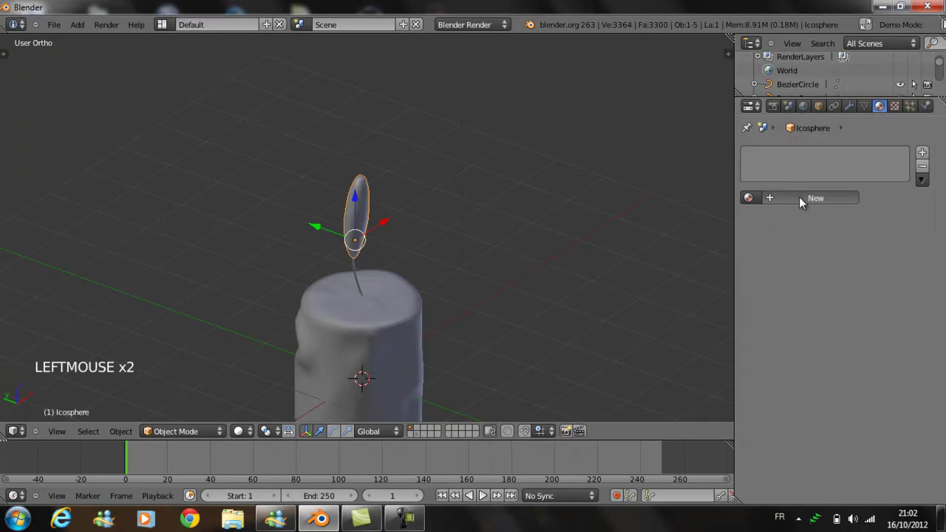
pyautogui.click(797, 196)
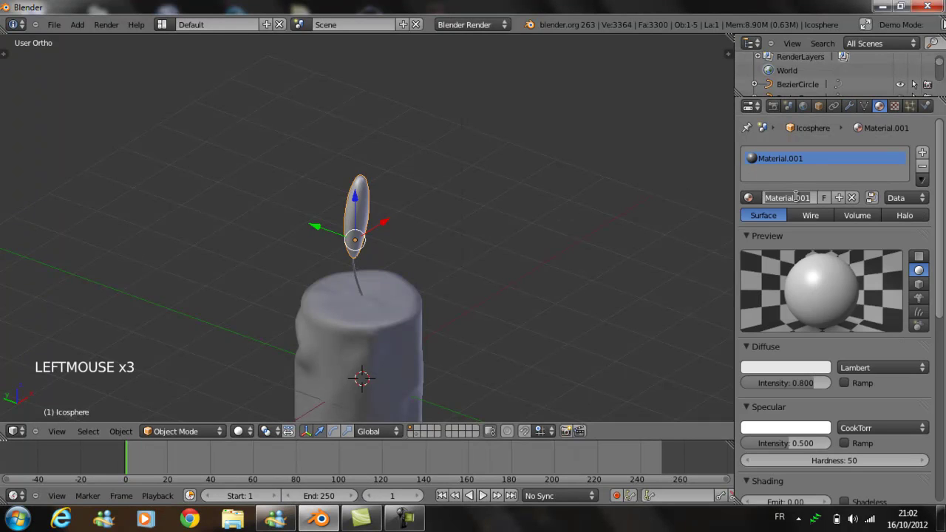
pyautogui.write('feu')
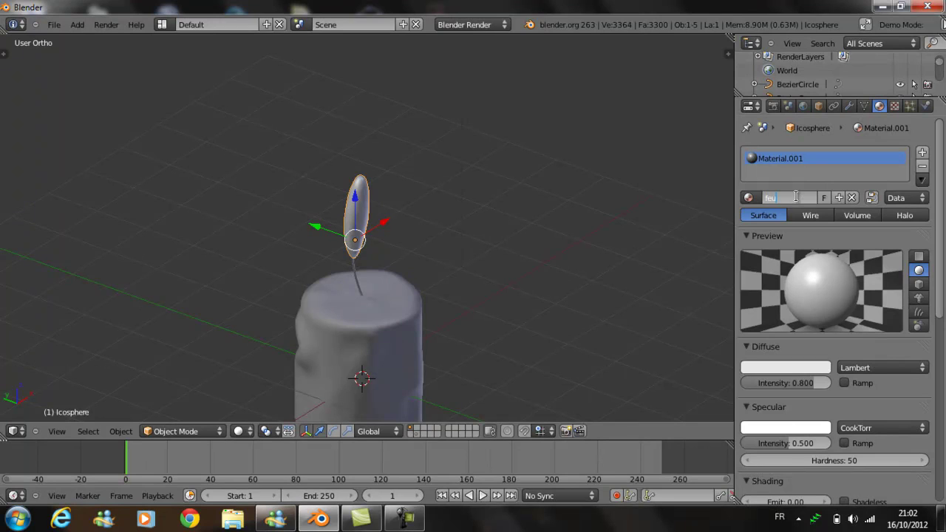
# Add a new Clouds texture to the feu material and disable its texture slot so it does not affect the material
pyautogui.click(893, 106)
pyautogui.click(820, 254)
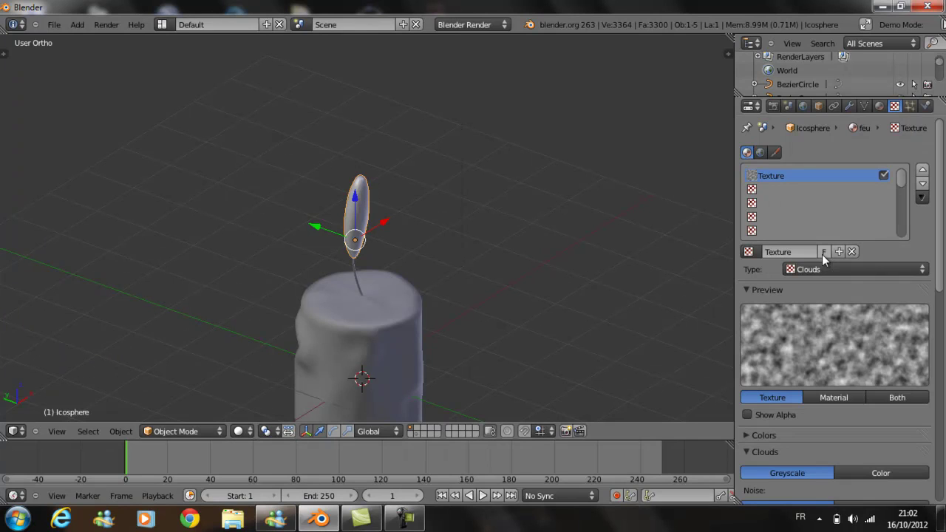
pyautogui.scroll(-6, 868, 295)
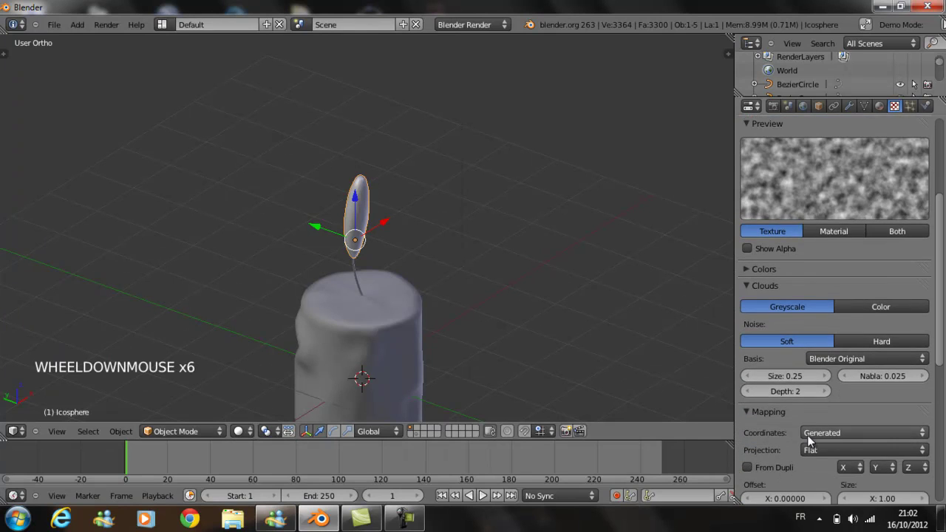
pyautogui.scroll(-2, 900, 232)
pyautogui.scroll(1, 899, 232)
pyautogui.scroll(6, 901, 228)
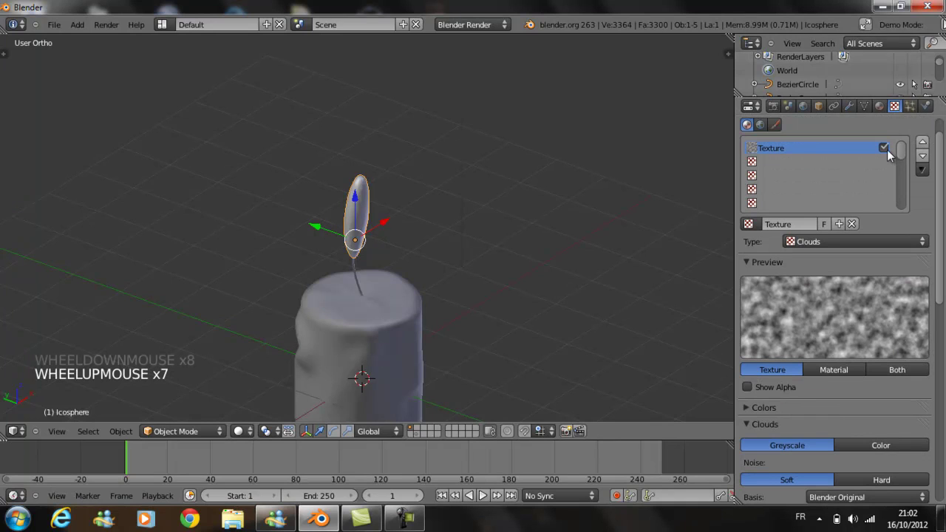
pyautogui.click(884, 148)
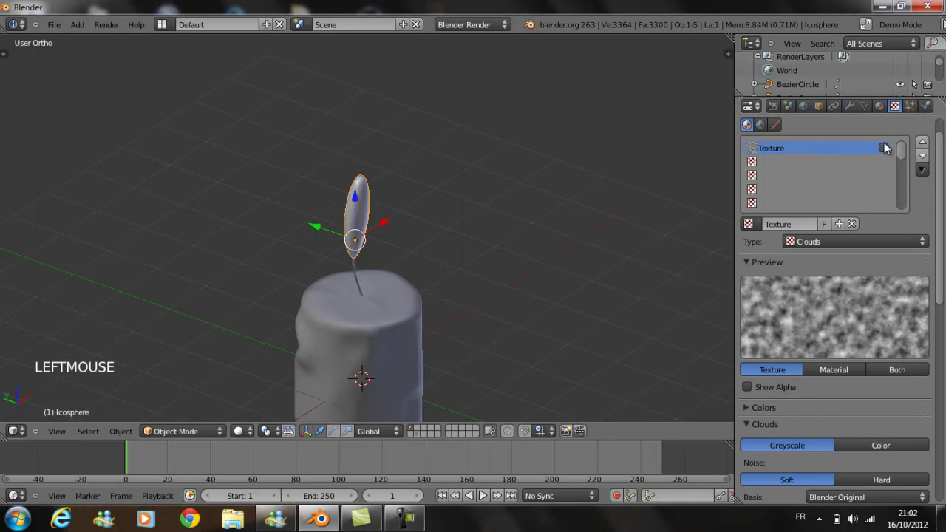
# Add a Displace modifier to the flame and assign the existing Clouds texture to it
pyautogui.click(850, 106)
pyautogui.click(864, 151)
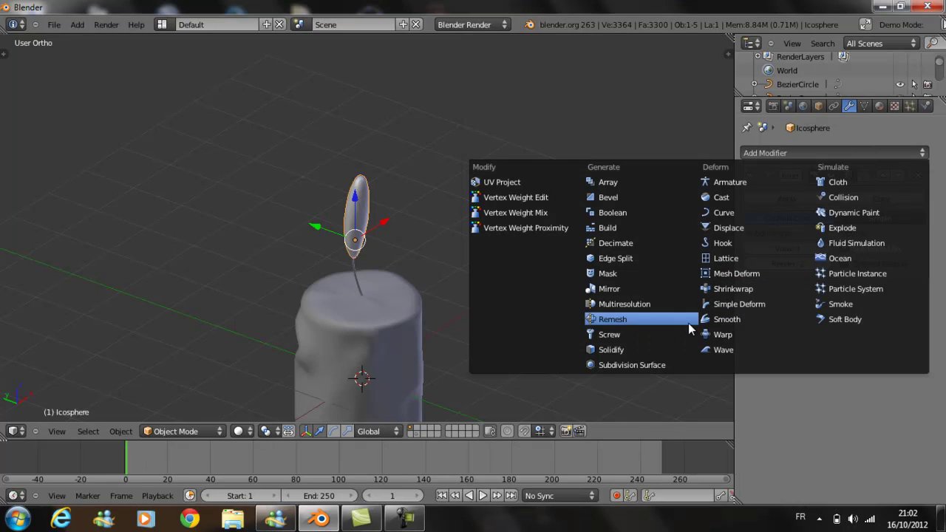
pyautogui.click(735, 229)
pyautogui.click(749, 355)
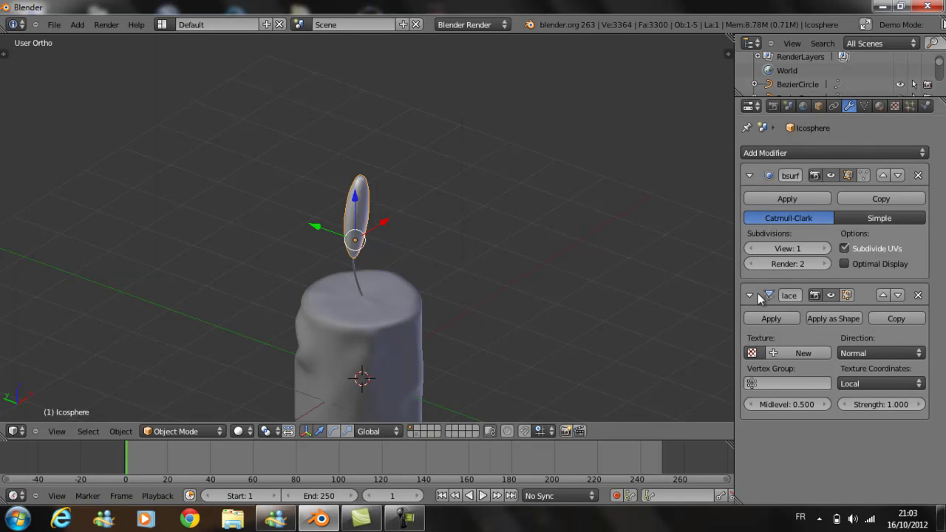
pyautogui.click(754, 350)
# Add an Empty at the scene origin and scale it up to about 2.628
pyautogui.moveTo(522, 317); pyautogui.dragTo(549, 309, button='middle')
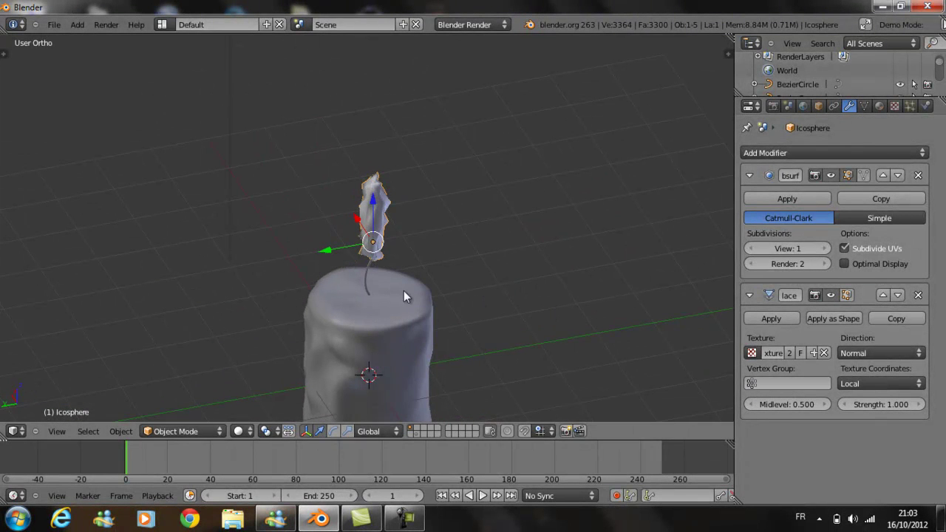
pyautogui.scroll(-1, 407, 307)
pyautogui.hotkey('shift', 'a')
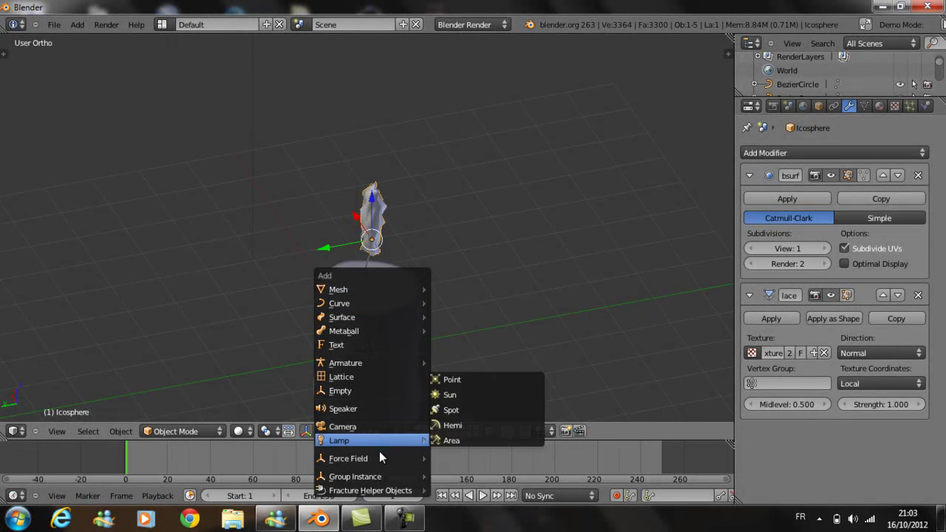
pyautogui.click(375, 388)
pyautogui.moveTo(390, 377); pyautogui.dragTo(344, 338, button='middle')
pyautogui.press('s')
pyautogui.press('s')
pyautogui.click(553, 373)
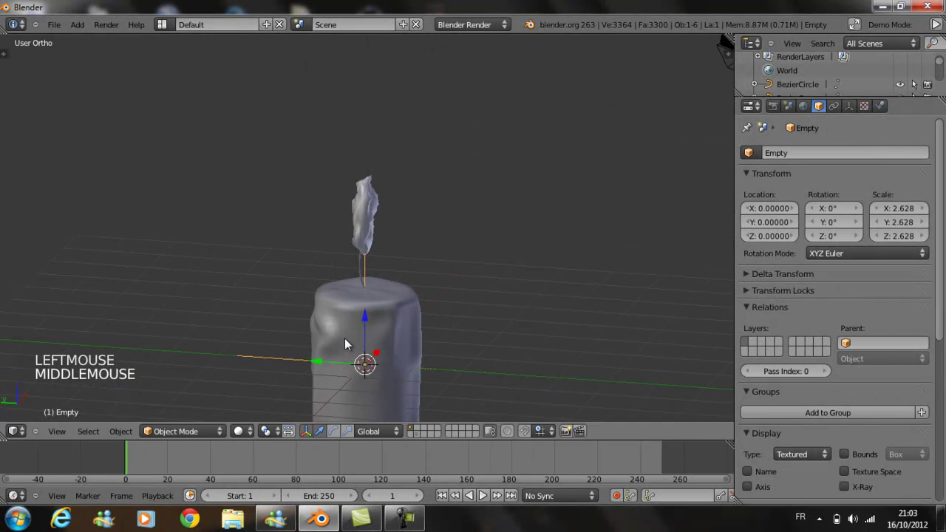
# Set the flame's Displace texture coordinates to Object, using the Empty as the reference object
pyautogui.rightClick(353, 205)
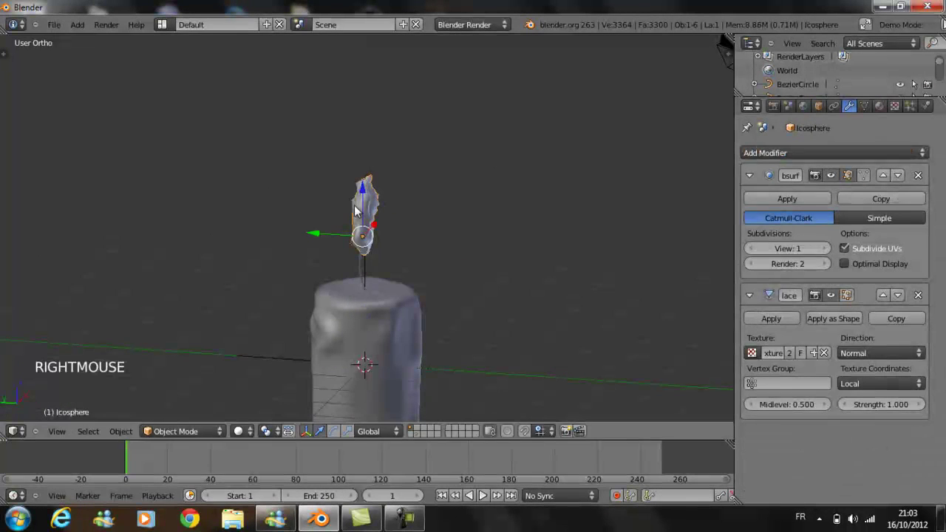
pyautogui.click(905, 380)
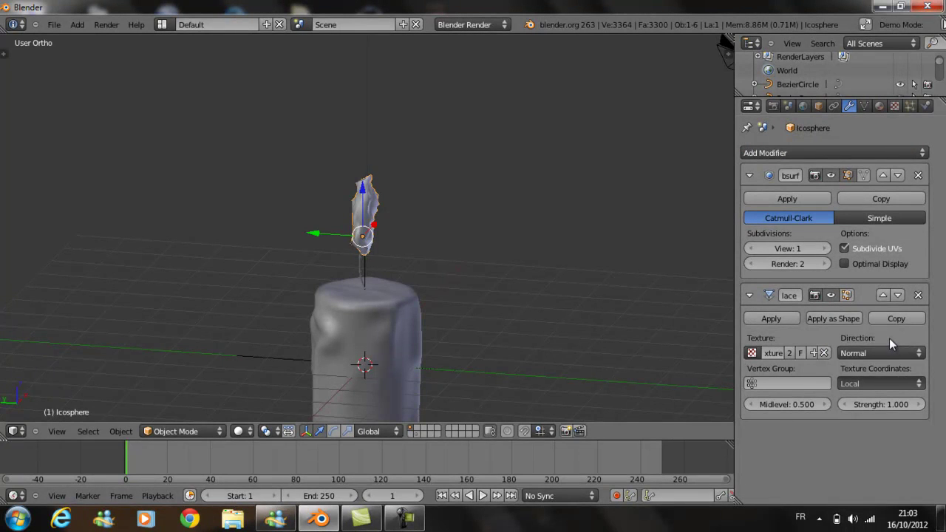
pyautogui.click(889, 338)
pyautogui.click(879, 384)
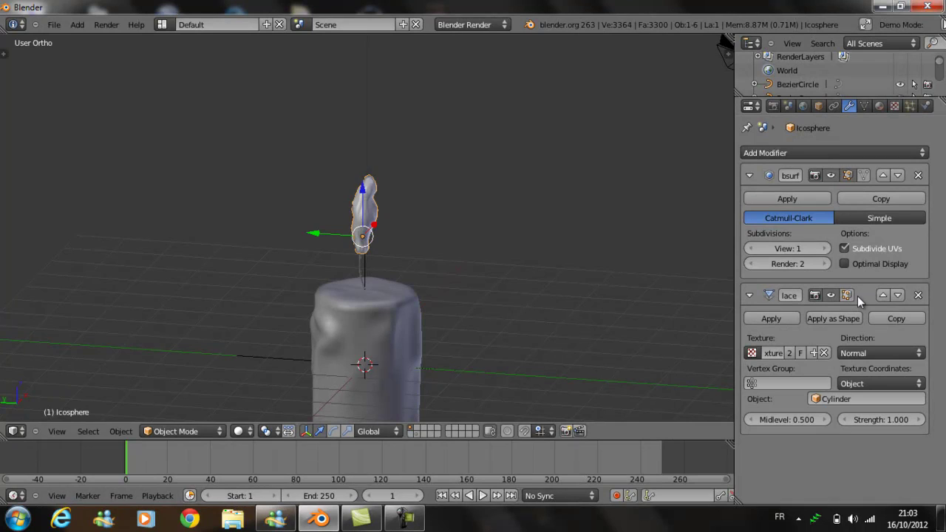
pyautogui.click(867, 399)
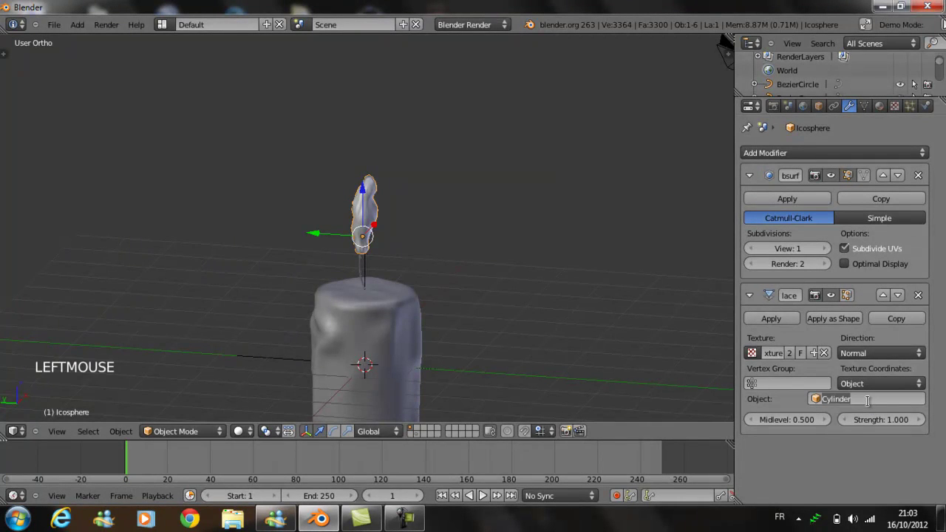
pyautogui.write('e')
pyautogui.write('E')
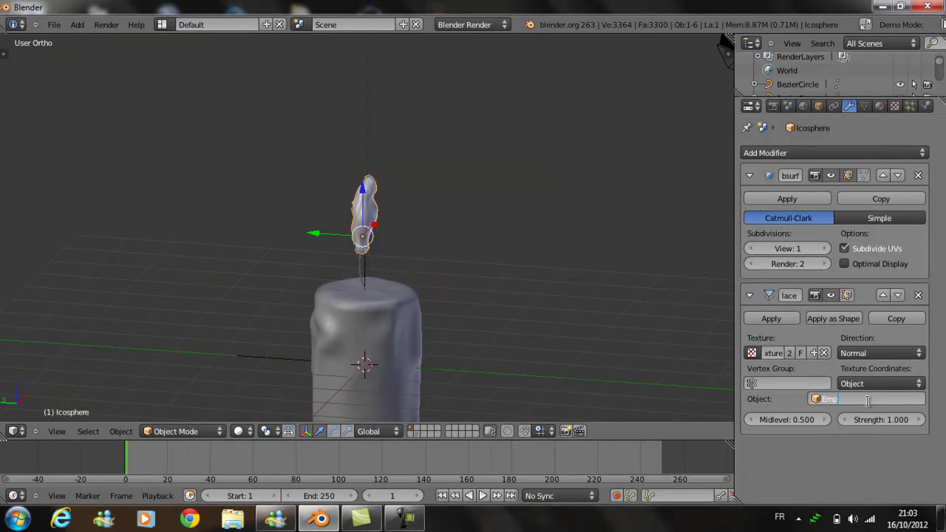
pyautogui.write('mp')
pyautogui.press('Return')
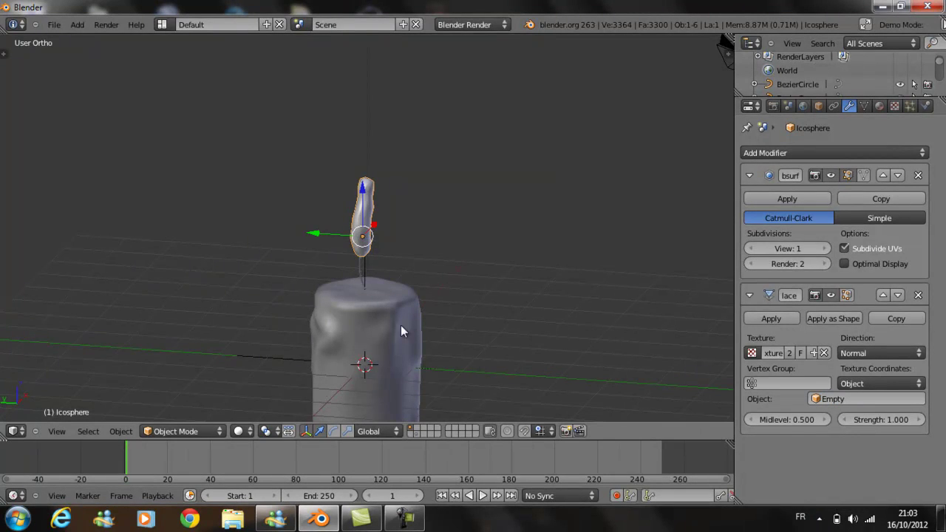
# Move the Empty freely around the flame to preview how the displacement reacts, cancelling each move
pyautogui.rightClick(280, 353)
pyautogui.moveTo(280, 353); pyautogui.dragTo(384, 385, button='middle')
pyautogui.press('g')
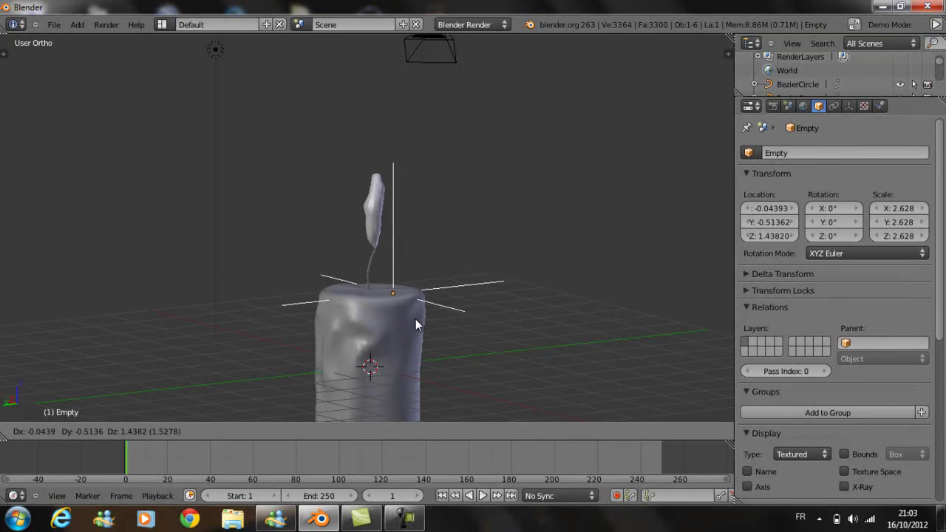
pyautogui.rightClick(408, 378)
pyautogui.moveTo(450, 359); pyautogui.dragTo(437, 329, button='middle')
pyautogui.press('g')
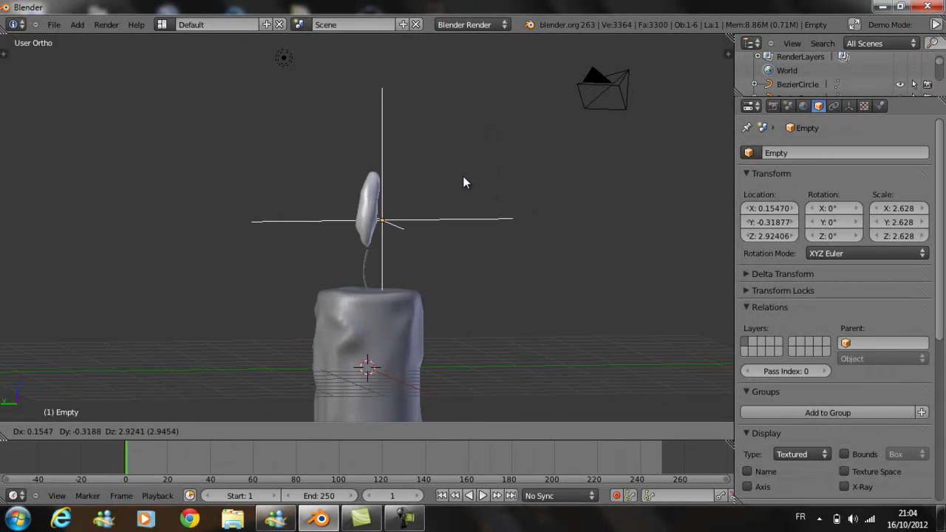
pyautogui.rightClick(445, 233)
# In the flame's Edit Mode, select the bottom faces and move them slightly down onto the wick with proportional editing
pyautogui.scroll(5, 383, 311)
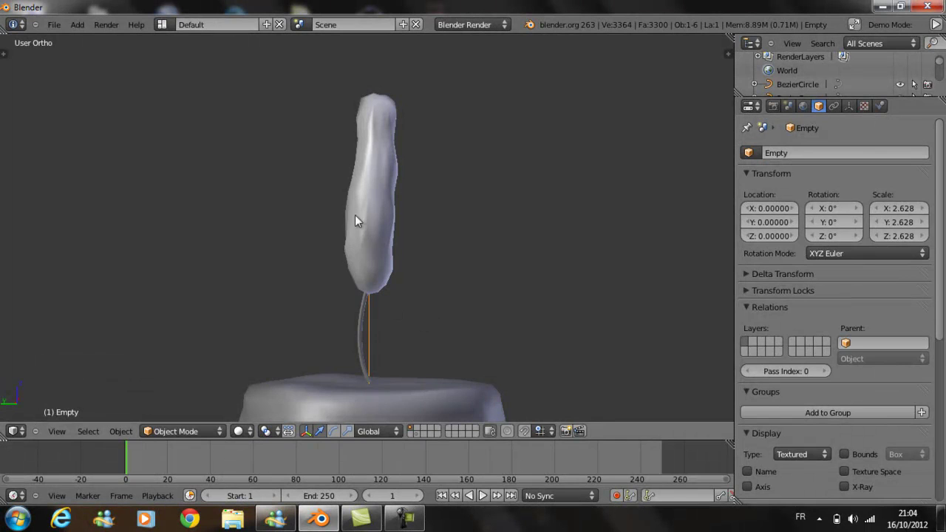
pyautogui.rightClick(369, 204)
pyautogui.press('Tab')
pyautogui.moveTo(420, 291); pyautogui.dragTo(399, 288, button='middle')
pyautogui.press('a')
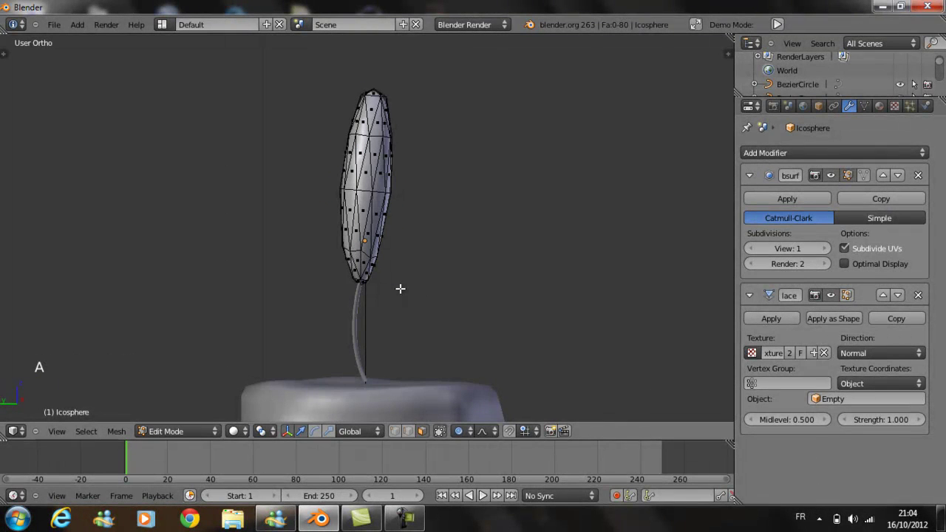
pyautogui.press('KP_1')
pyautogui.press('z')
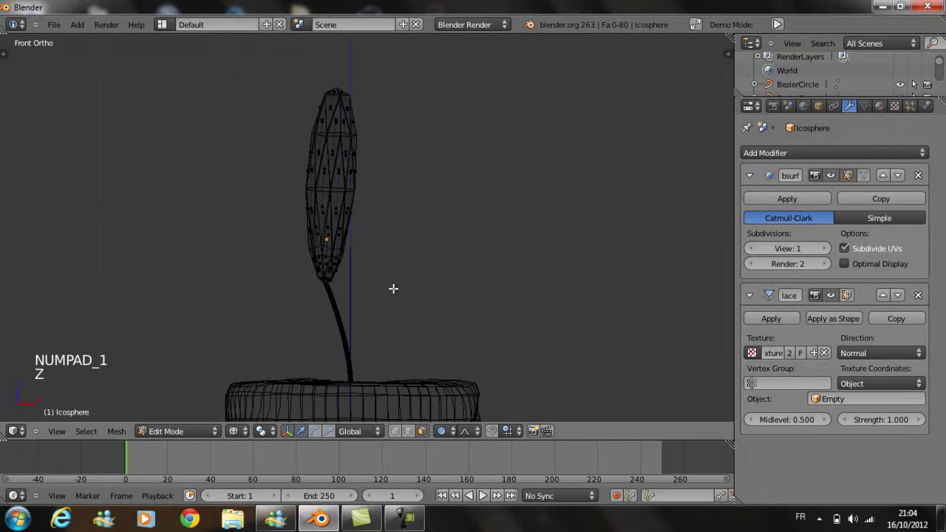
pyautogui.press('b')
pyautogui.moveTo(307, 255); pyautogui.dragTo(381, 303)
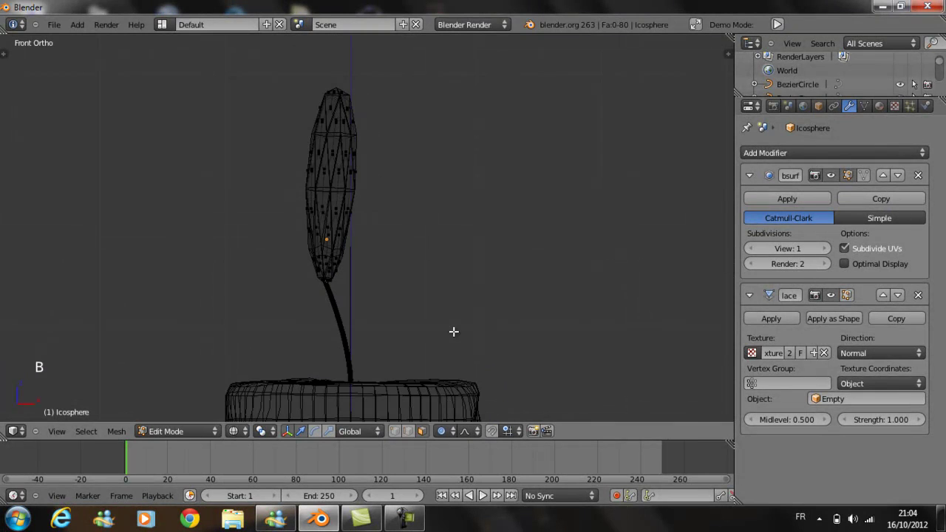
pyautogui.press('b')
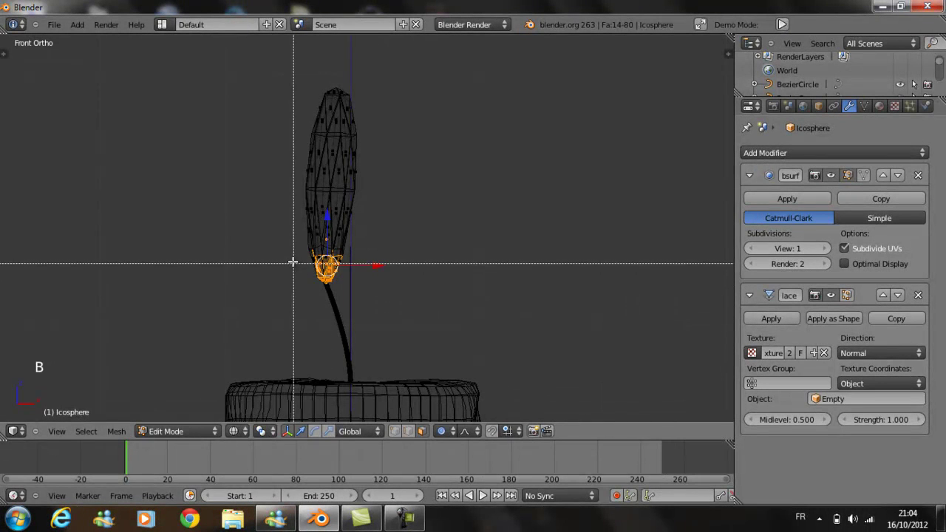
pyautogui.moveTo(293, 261); pyautogui.dragTo(484, 337)
pyautogui.press('b')
pyautogui.moveTo(300, 253); pyautogui.dragTo(440, 304)
pyautogui.press('g')
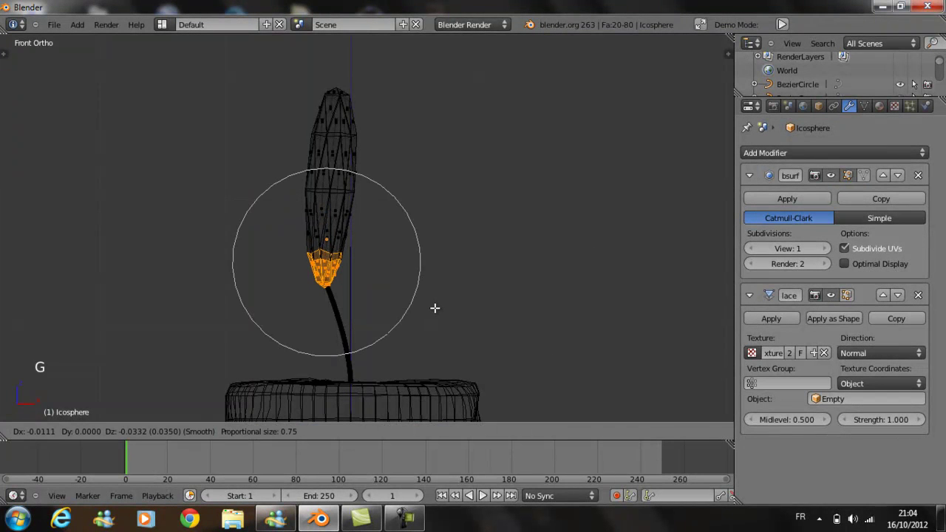
pyautogui.click(437, 311)
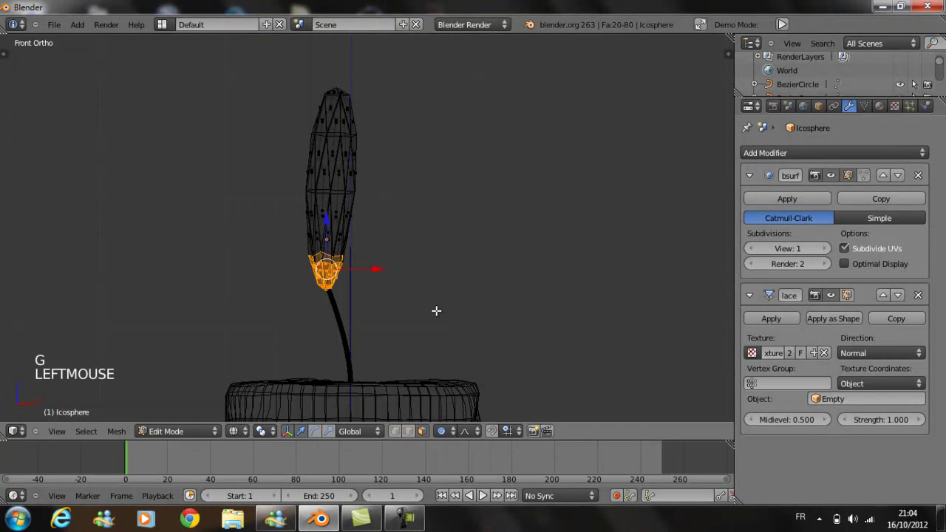
# Assign the flame's selected bottom faces to a new vertex group and set that group in the Displace modifier
pyautogui.hotkey('ctrl', 'g')
pyautogui.click(389, 249)
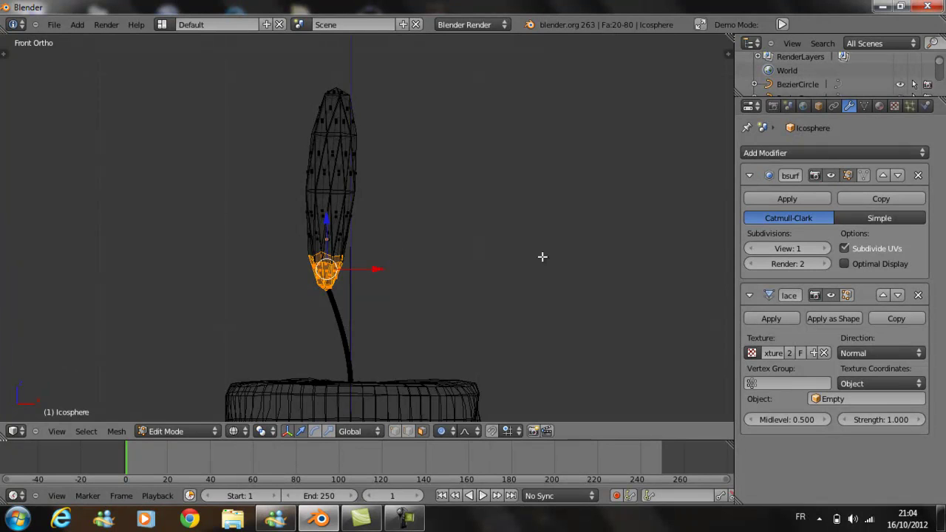
pyautogui.click(773, 385)
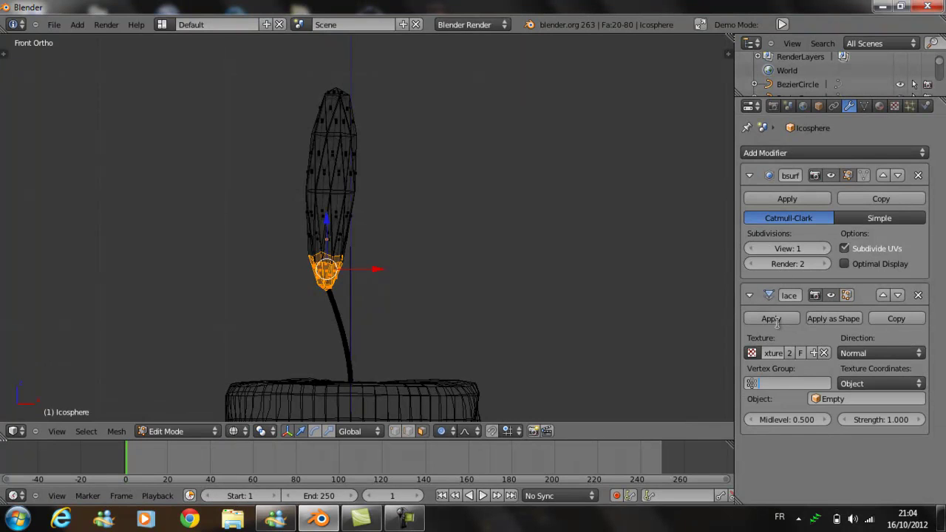
pyautogui.press('Return')
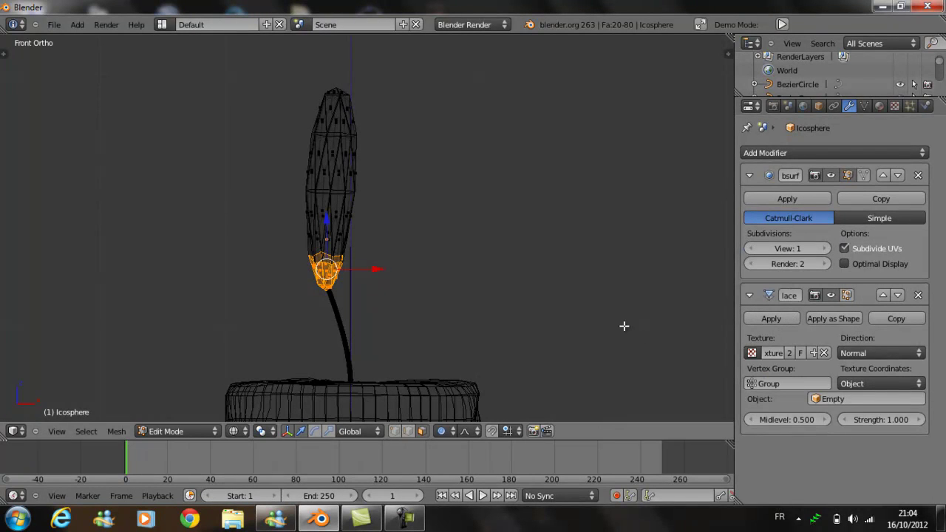
# Leave Edit Mode and return the viewport to solid shading
pyautogui.press('Tab')
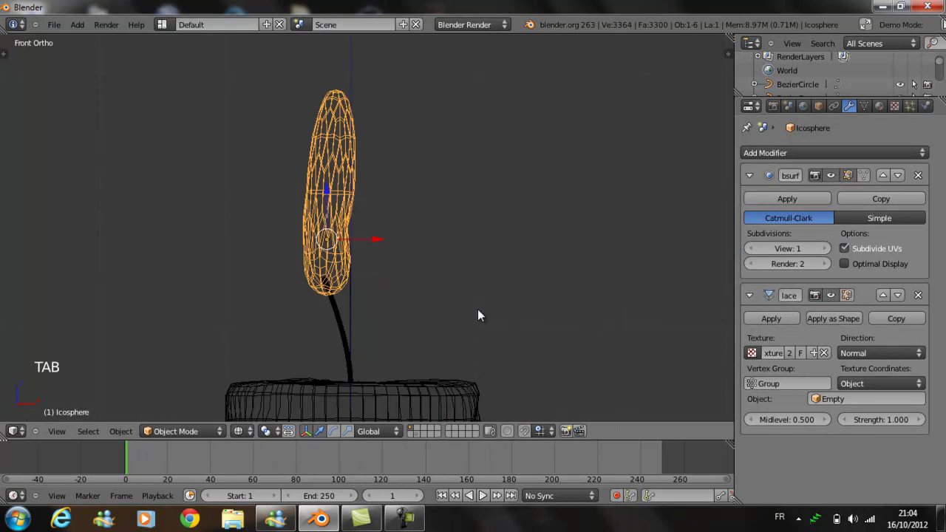
pyautogui.scroll(-3, 473, 309)
pyautogui.press('z')
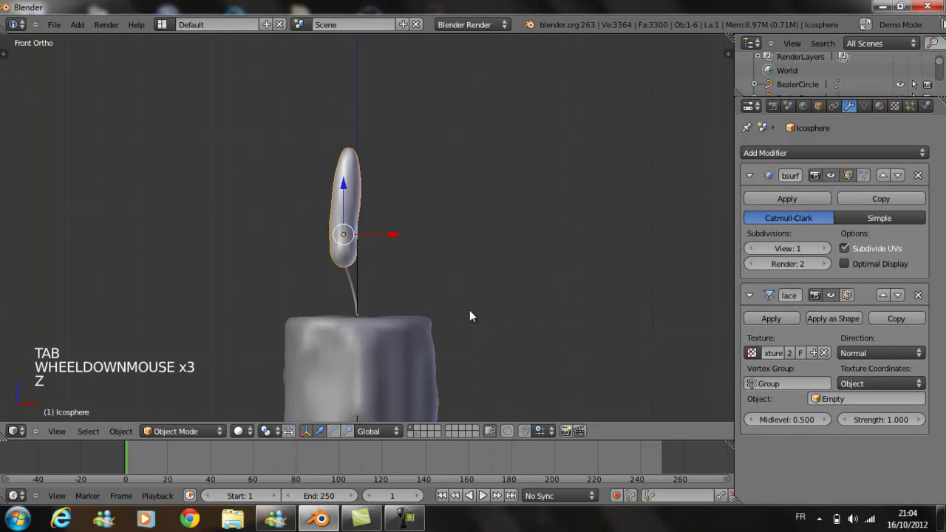
# Move the Empty up beside the flame to preview the displacement with the vertex group, and cancel the move
pyautogui.rightClick(356, 281)
pyautogui.scroll(-2, 451, 363)
pyautogui.press('g')
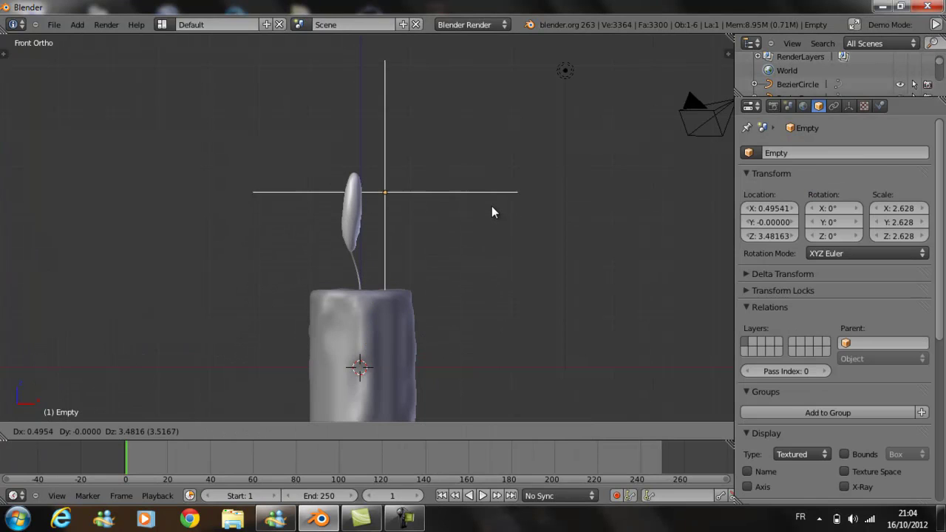
pyautogui.rightClick(621, 291)
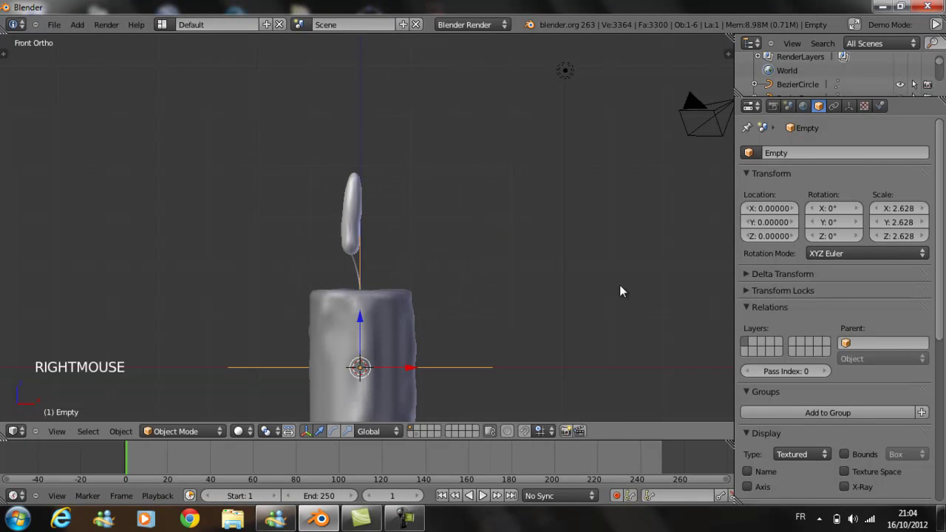
# Clear the vertex group from the flame's Displace modifier
pyautogui.rightClick(356, 238)
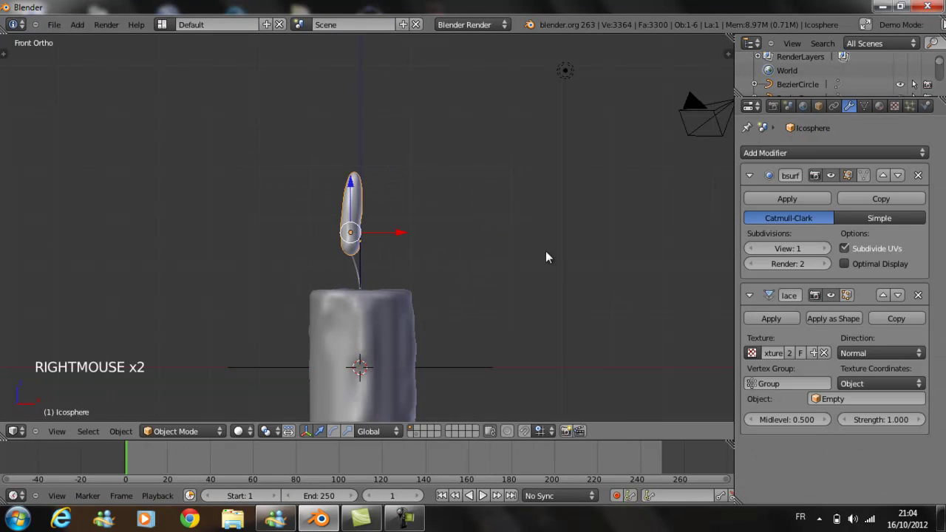
pyautogui.click(793, 380)
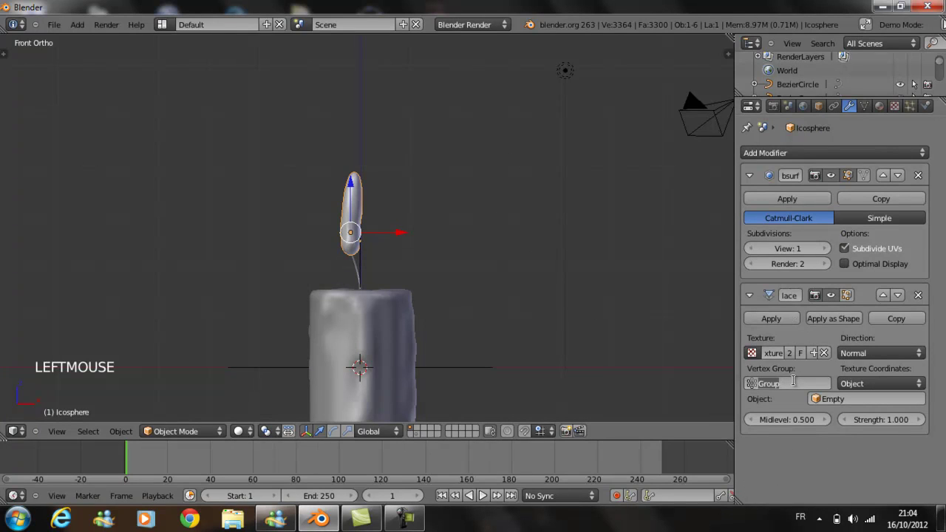
pyautogui.press('BackSpace')
pyautogui.press('Return')
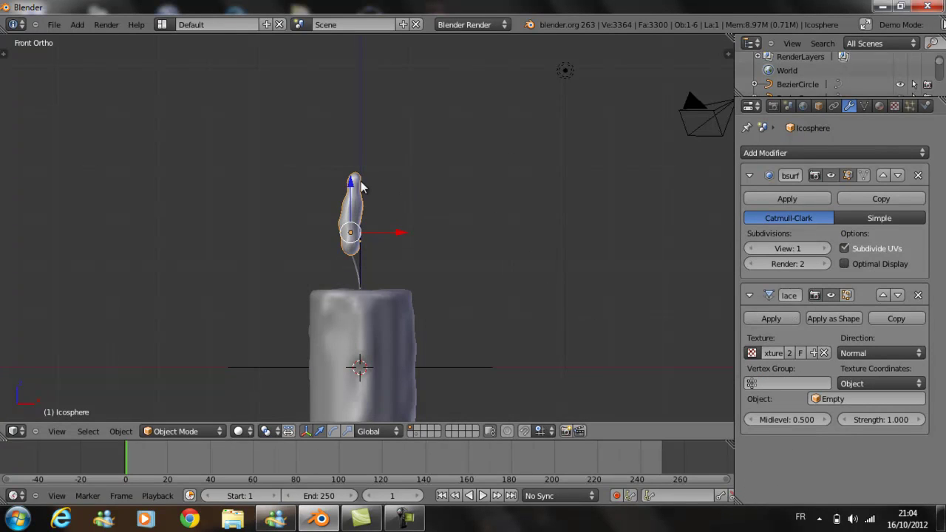
# Delete the vertex group "Group" from the flame's mesh data
pyautogui.scroll(3, 361, 187)
pyautogui.rightClick(342, 211)
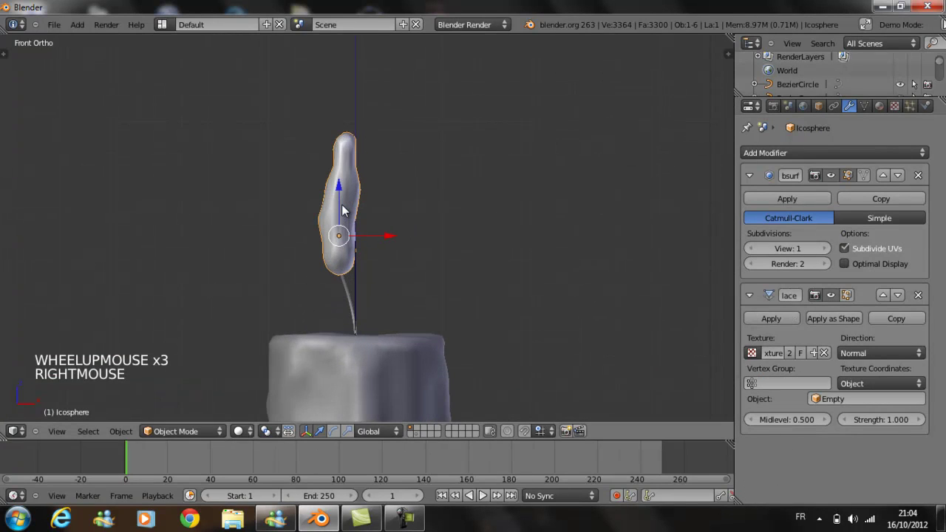
pyautogui.click(818, 107)
pyautogui.scroll(-1, 839, 257)
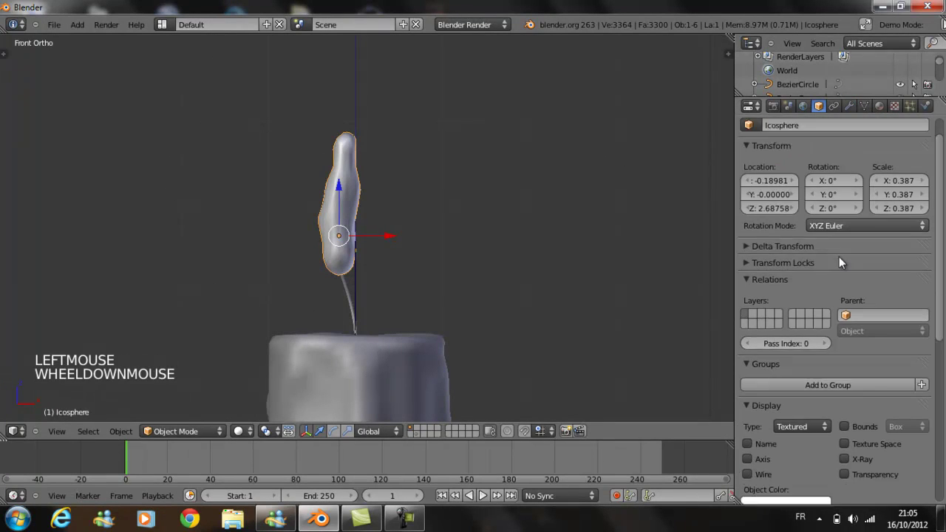
pyautogui.scroll(-6, 839, 258)
pyautogui.scroll(5, 833, 269)
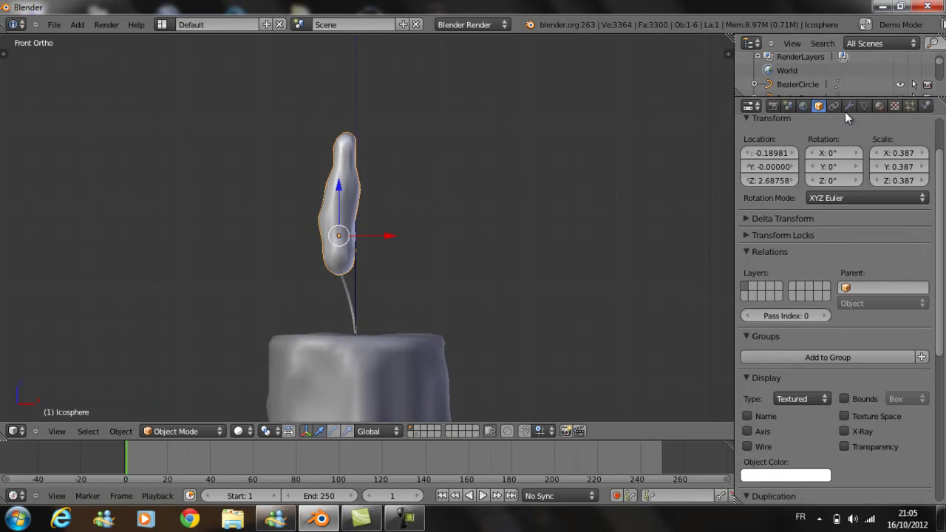
pyautogui.click(866, 105)
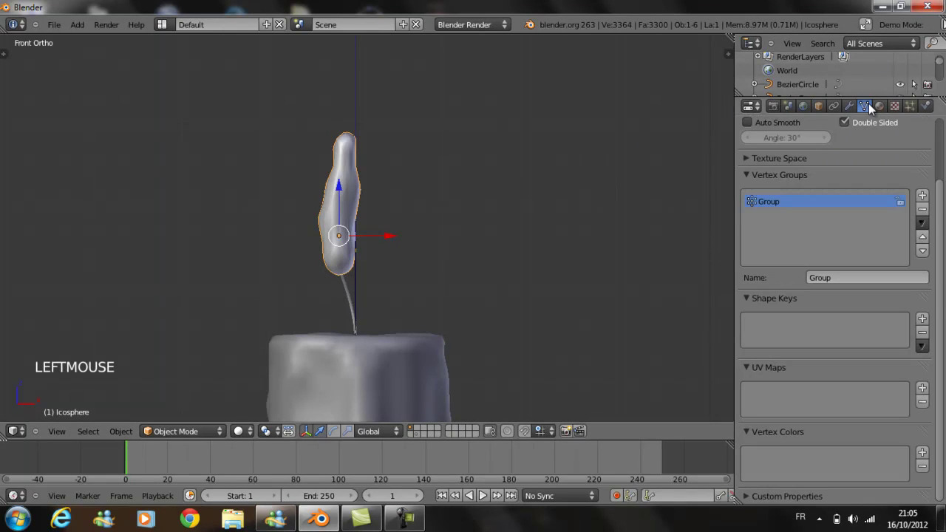
pyautogui.click(859, 279)
pyautogui.click(922, 210)
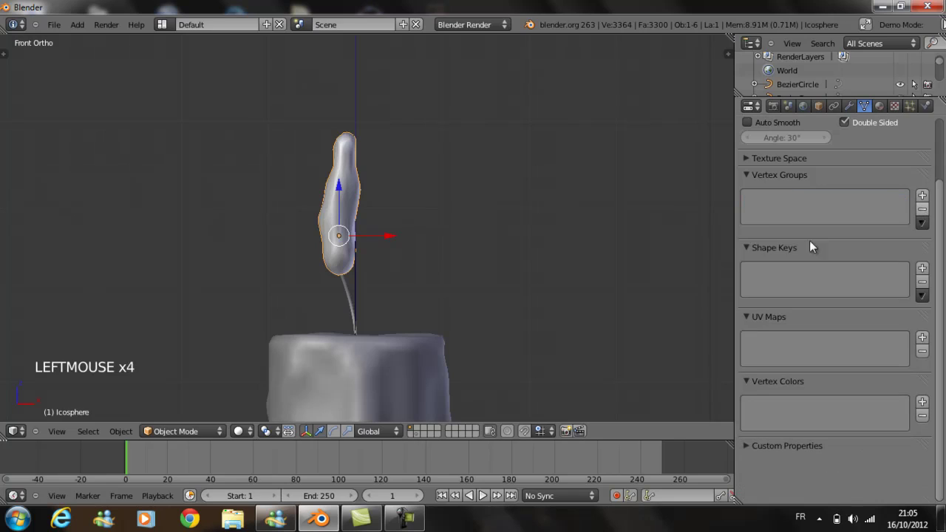
# Invert the flame's face selection to everything above its base, assign it to a new vertex group, and return to Object Mode
pyautogui.press('Tab')
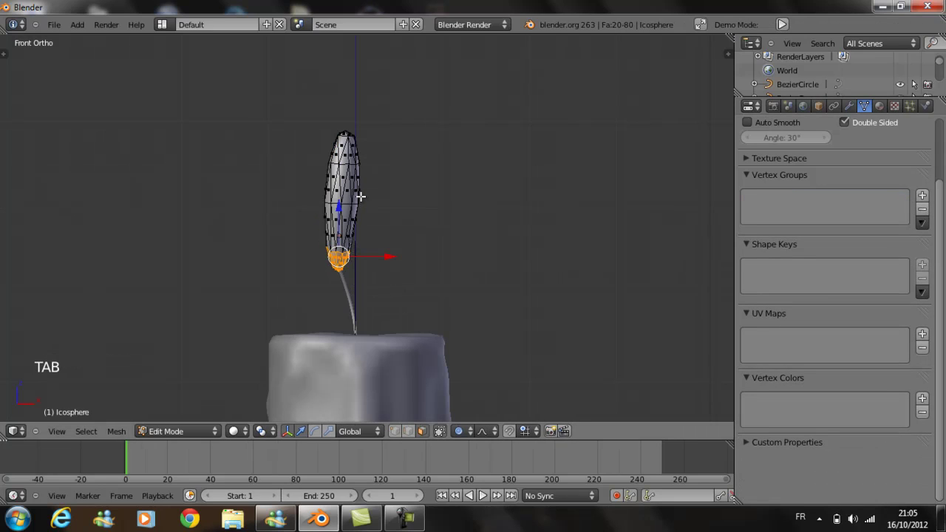
pyautogui.hotkey('ctrl', 'i')
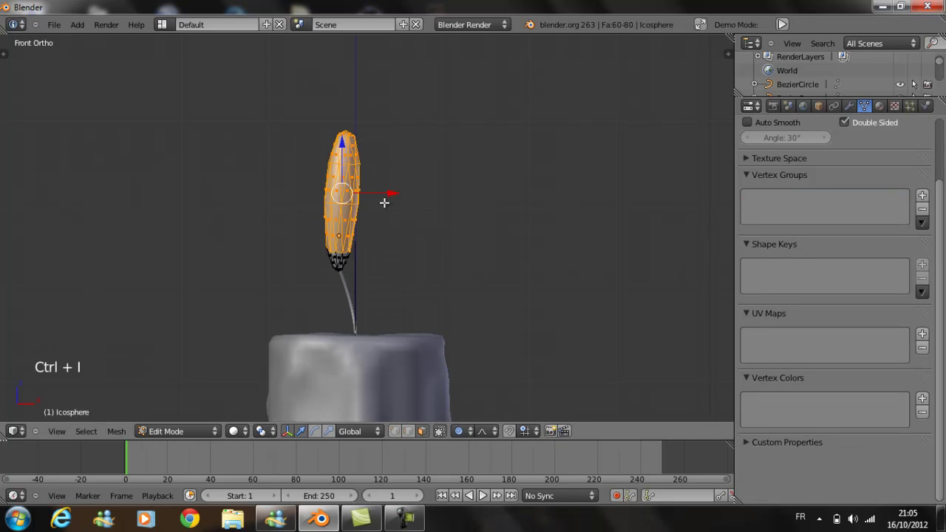
pyautogui.hotkey('ctrl', 'g')
pyautogui.click(384, 201)
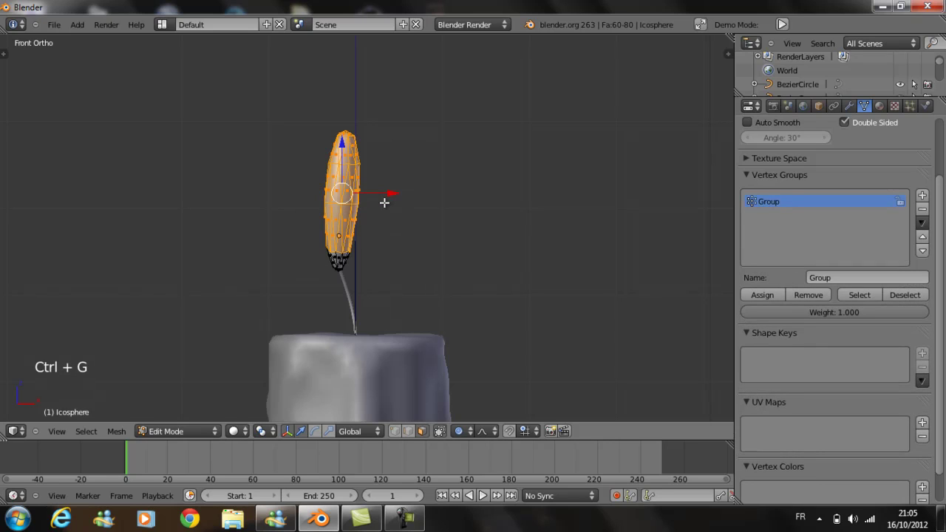
pyautogui.press('Tab')
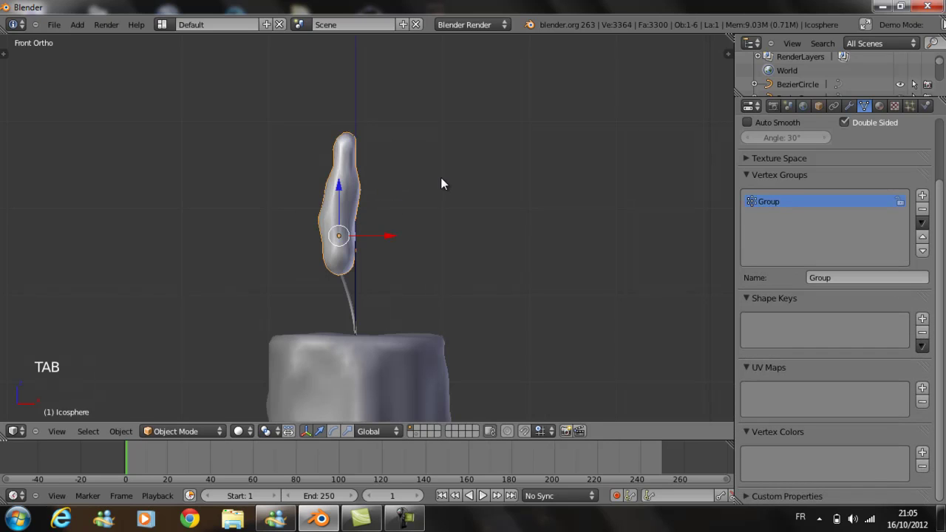
# Set the vertex group of the flame's Displace modifier to "Group"
pyautogui.click(851, 106)
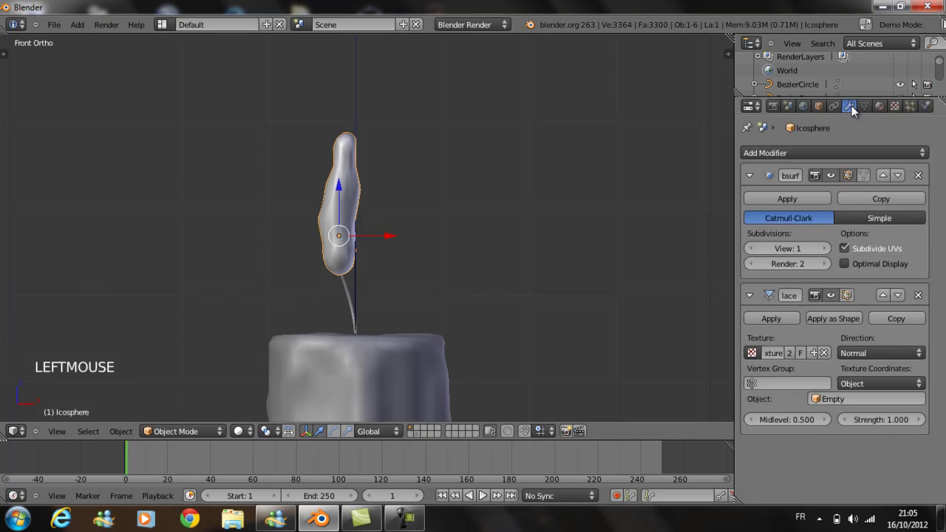
pyautogui.click(778, 382)
pyautogui.press('BackSpace')
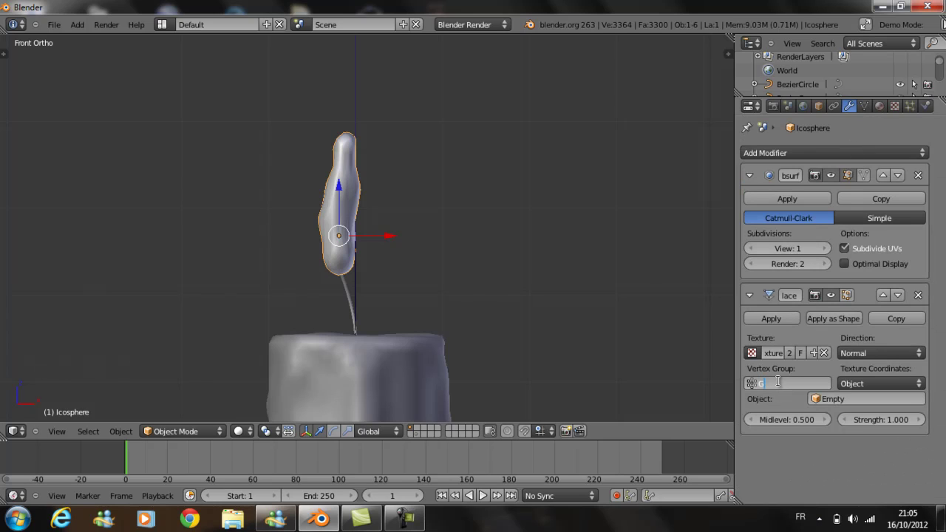
pyautogui.write('G')
pyautogui.press('Return')
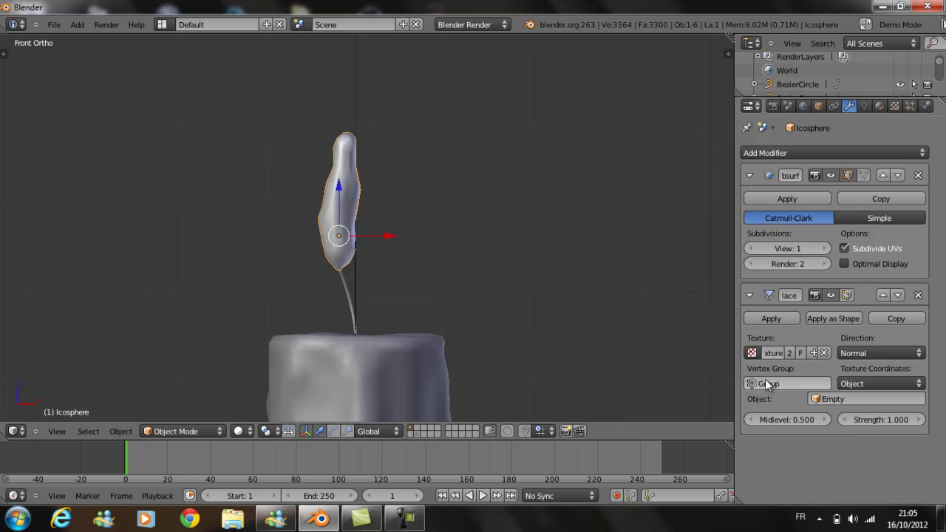
# Select the Empty, move it around beside the flame to preview the displacement limited by the new group, and cancel the move
pyautogui.rightClick(361, 278)
pyautogui.press('g')
pyautogui.press('g')
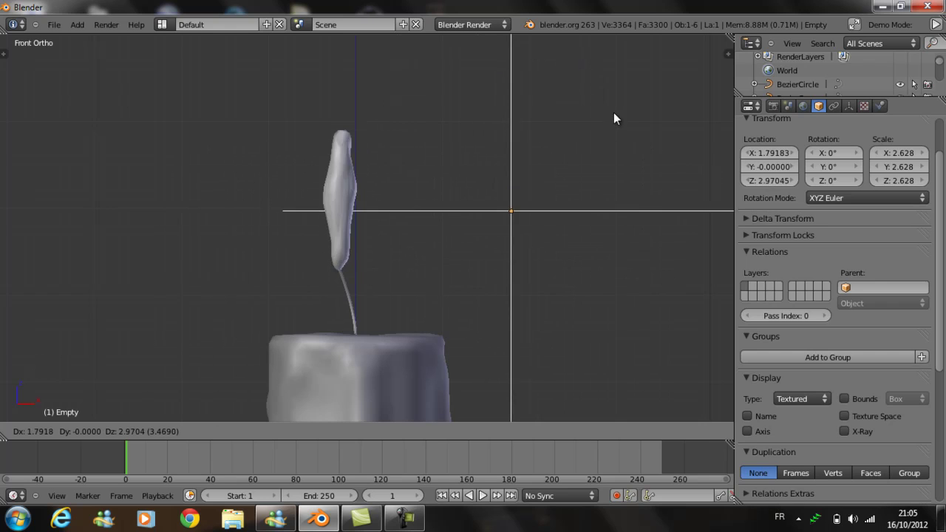
pyautogui.rightClick(566, 314)
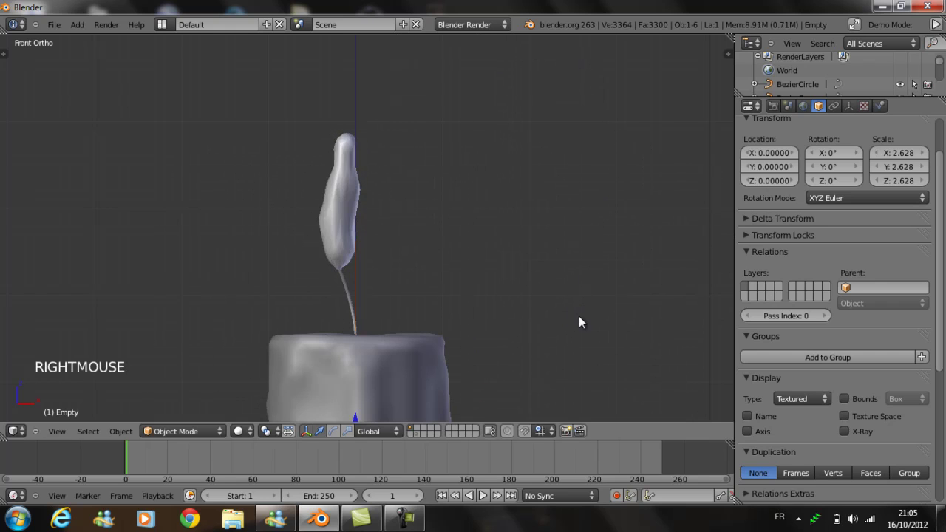
# Insert a Location keyframe for the Empty at frame 1
pyautogui.scroll(-4, 579, 316)
pyautogui.moveTo(579, 315); pyautogui.dragTo(456, 333, button='middle')
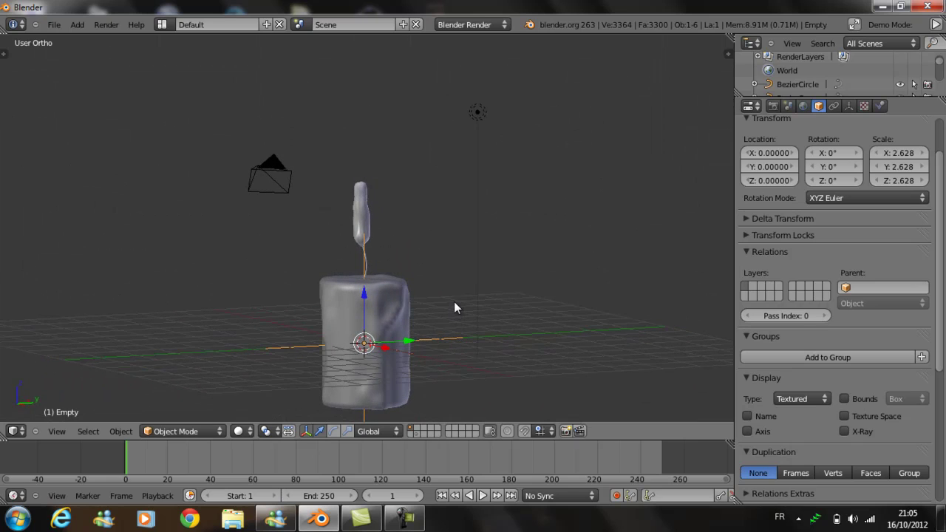
pyautogui.press('i')
pyautogui.press('i')
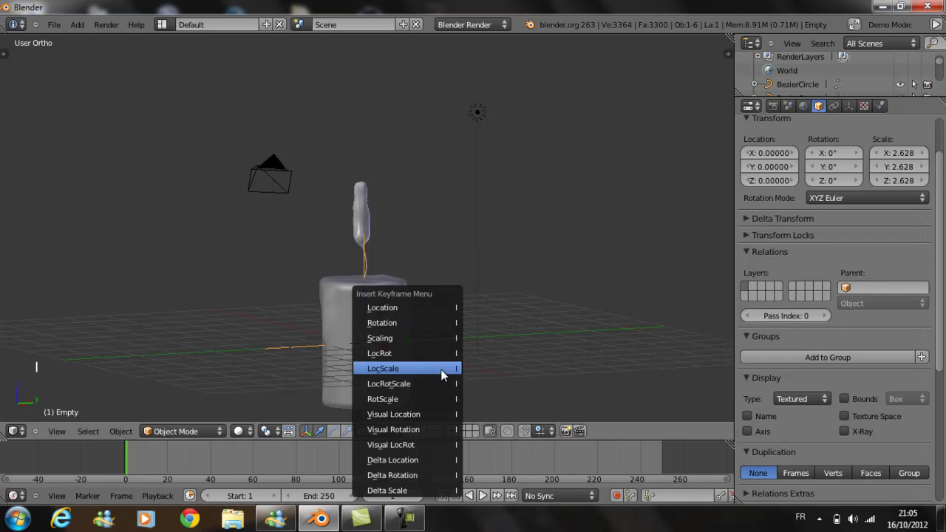
pyautogui.click(440, 309)
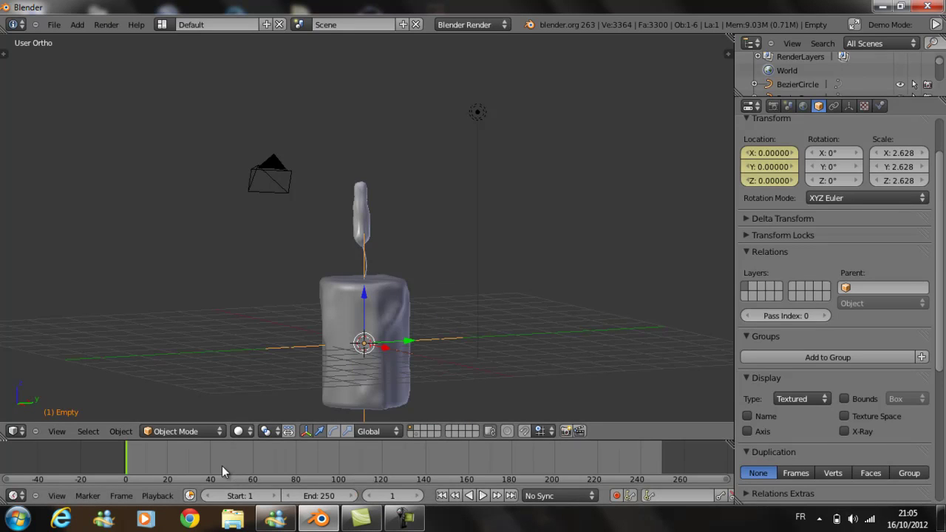
# At frame 59, raise the Empty along Z to about 5.12 and insert a Location keyframe
pyautogui.click(251, 461)
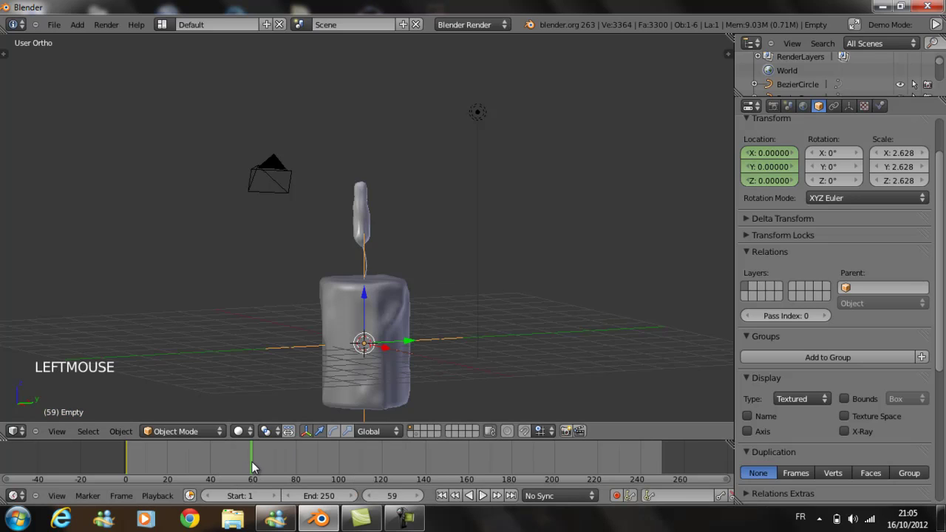
pyautogui.press('g')
pyautogui.press('z')
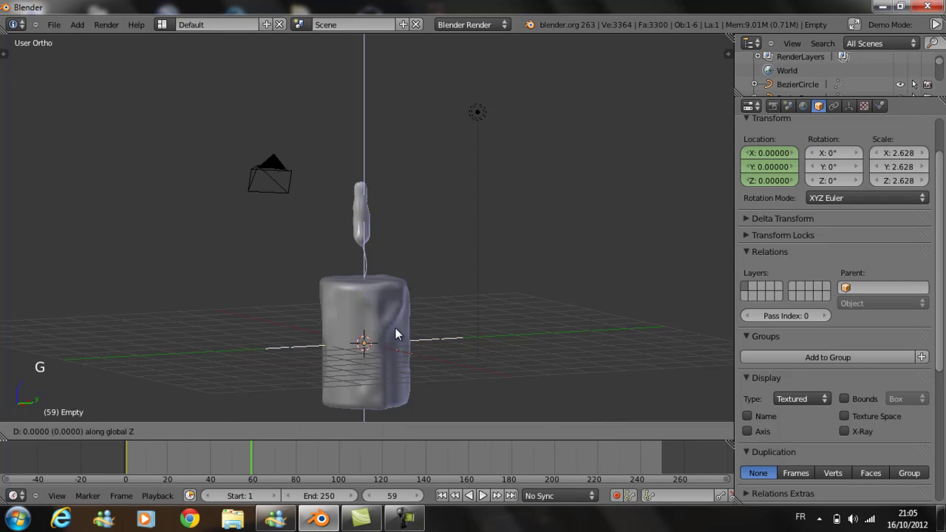
pyautogui.click(401, 115)
pyautogui.press('i')
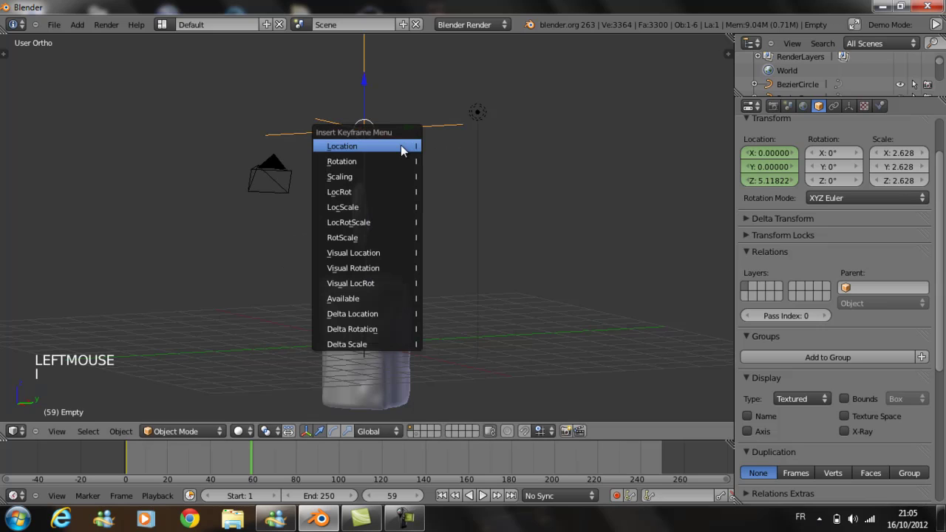
pyautogui.click(400, 145)
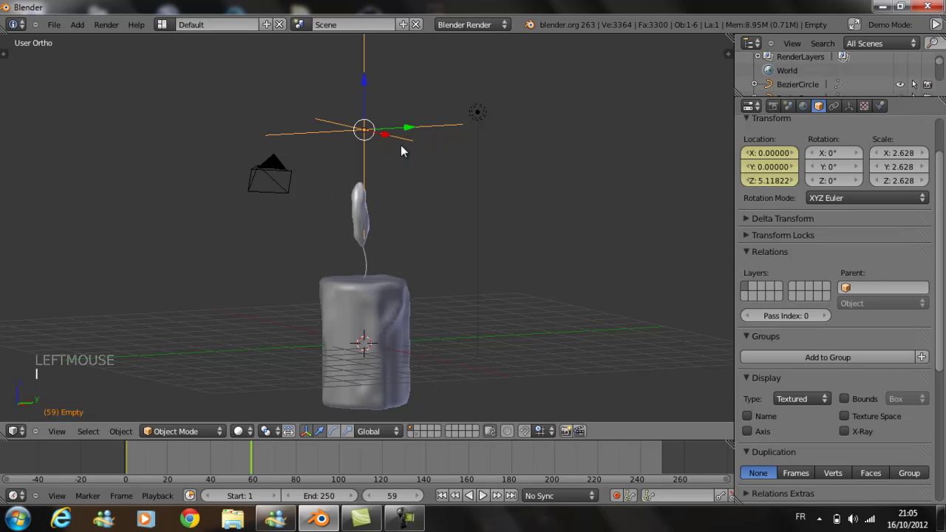
# Play the animation from frame 1 to check the flame's movement, and stop playback
pyautogui.click(440, 496)
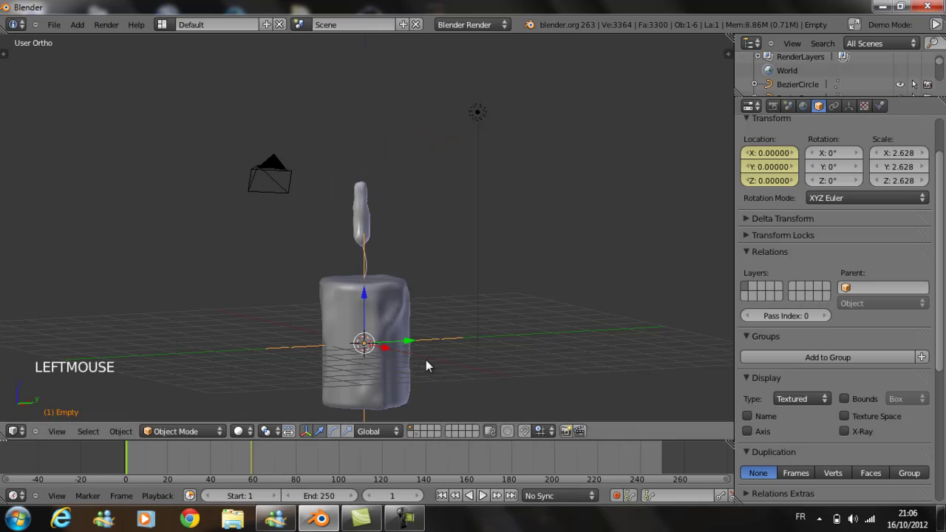
pyautogui.hotkey('alt', 'a')
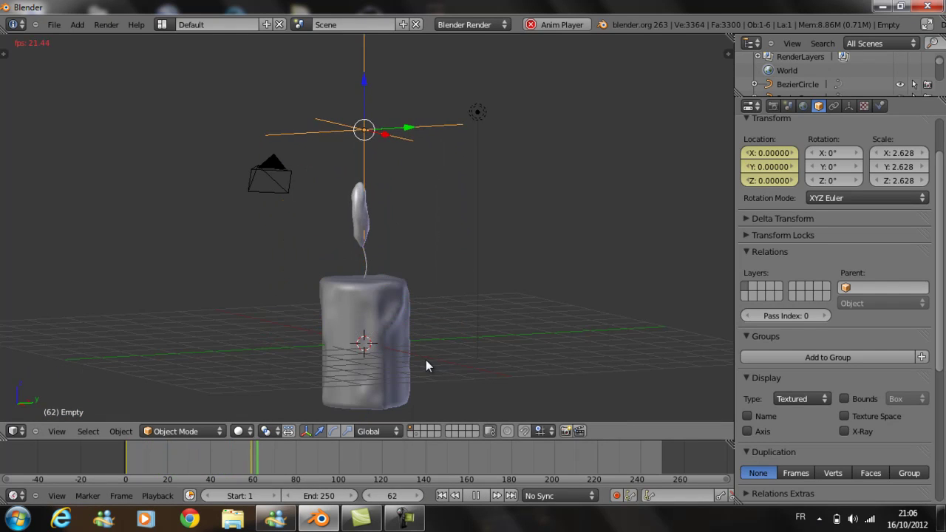
pyautogui.press('Escape')
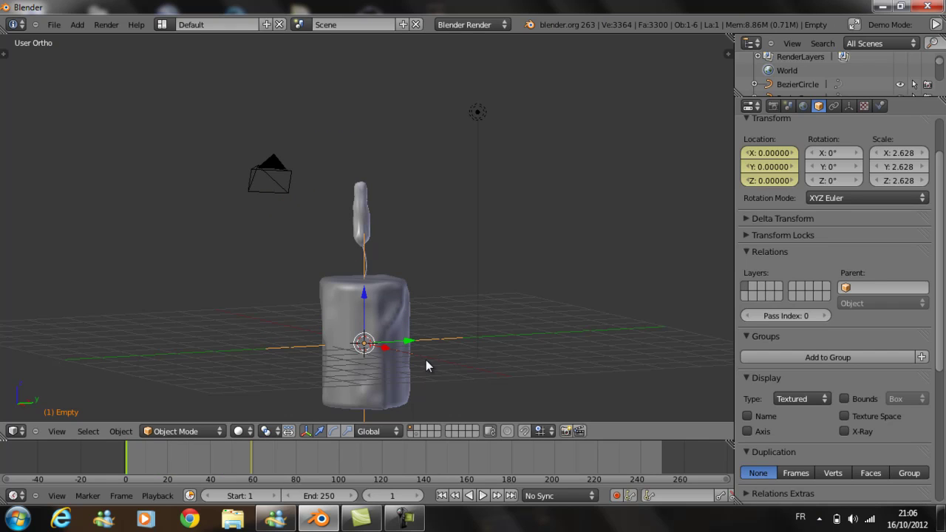
# Render the current frame to check the candle, and return to the 3D view
pyautogui.moveTo(439, 304); pyautogui.dragTo(547, 310, button='middle')
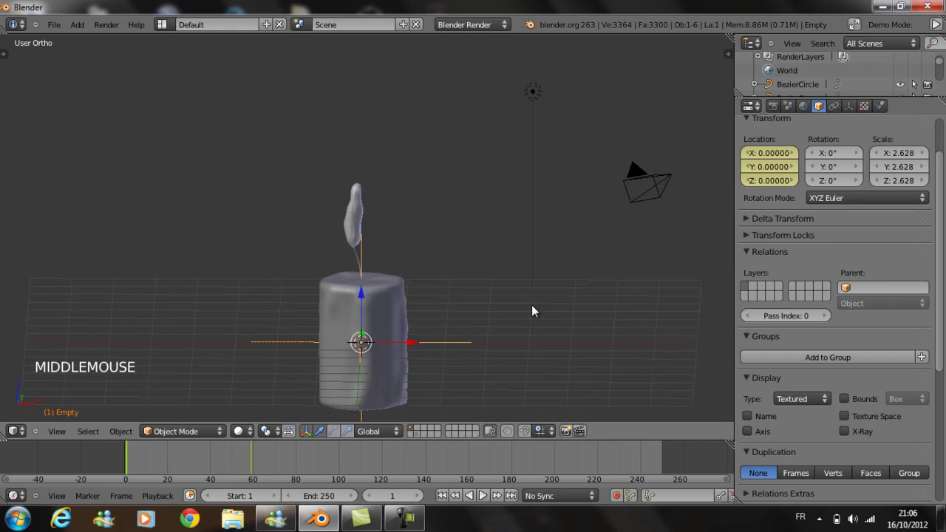
pyautogui.press('F12')
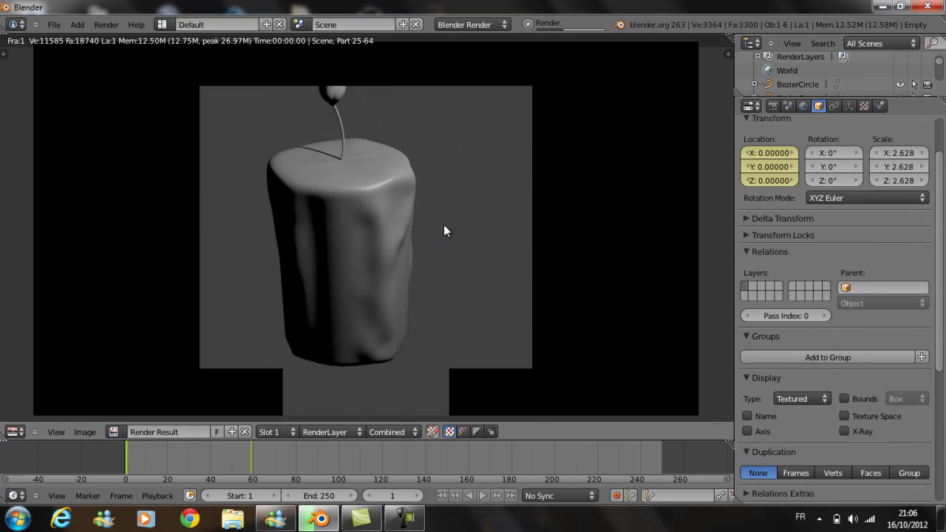
pyautogui.moveTo(392, 149)
pyautogui.mouseDown(button='middle')
pyautogui.moveTo(387, 180)
pyautogui.moveTo(389, 143)
pyautogui.mouseUp(button='middle')
pyautogui.press('Escape')
# Select the candle body and add a new material to it
pyautogui.rightClick(375, 341)
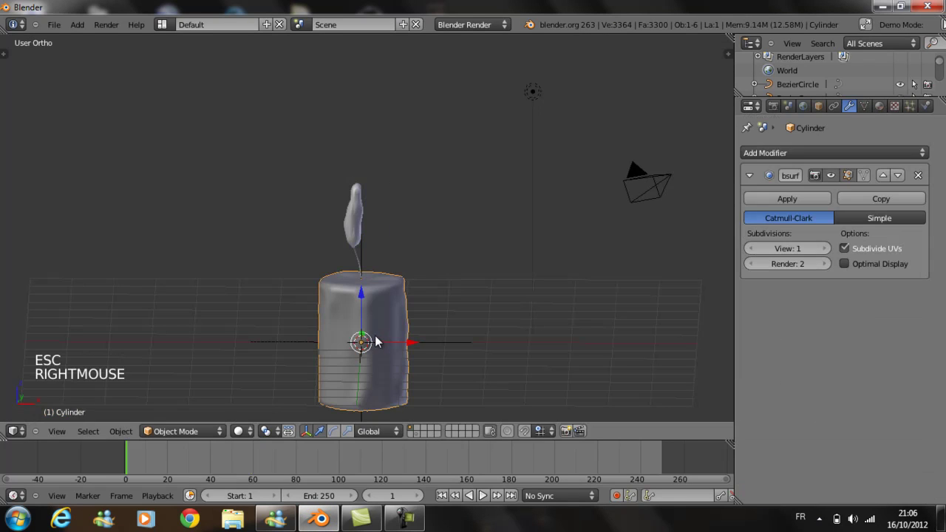
pyautogui.click(879, 106)
pyautogui.click(820, 198)
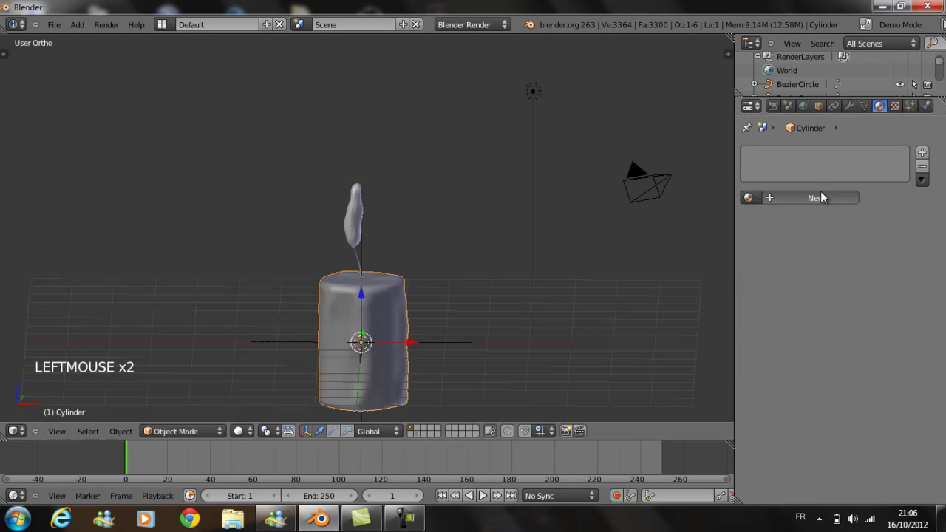
pyautogui.scroll(-2, 783, 329)
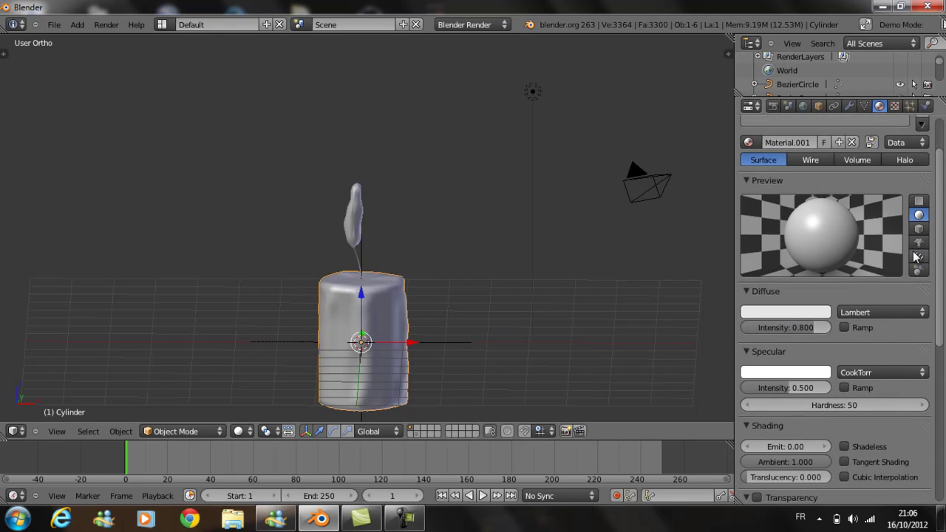
pyautogui.scroll(-3, 857, 326)
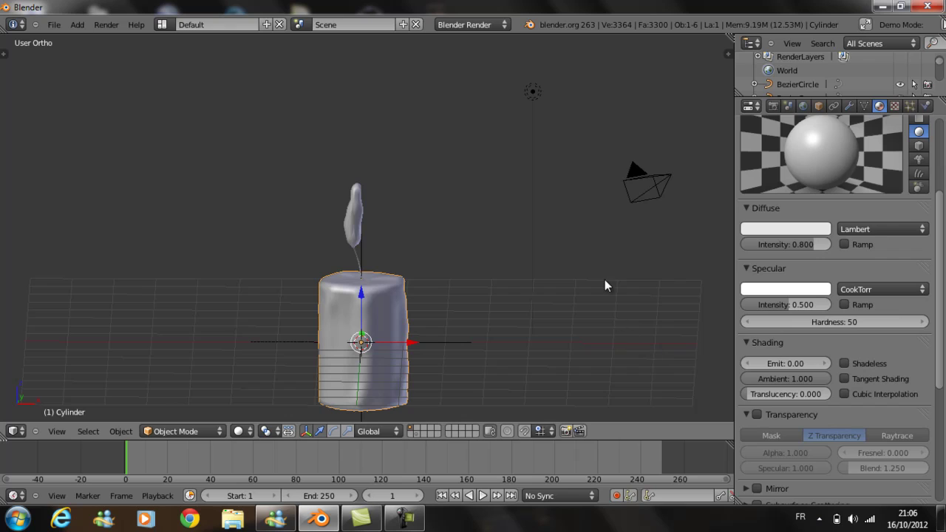
# Switch the 3D view to the UV/Image Editor and open jeux de nuit.png from the gallerie folder as reference
pyautogui.click(18, 431)
pyautogui.click(17, 431)
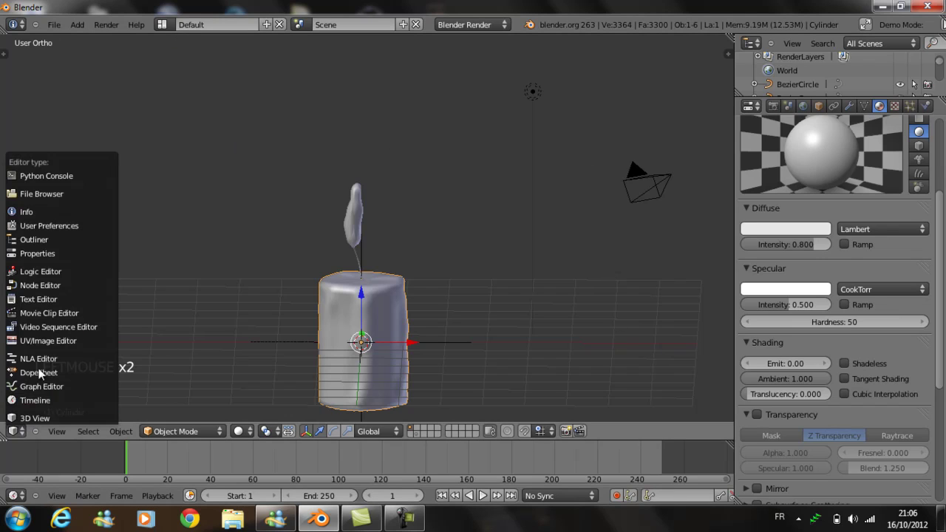
pyautogui.click(48, 341)
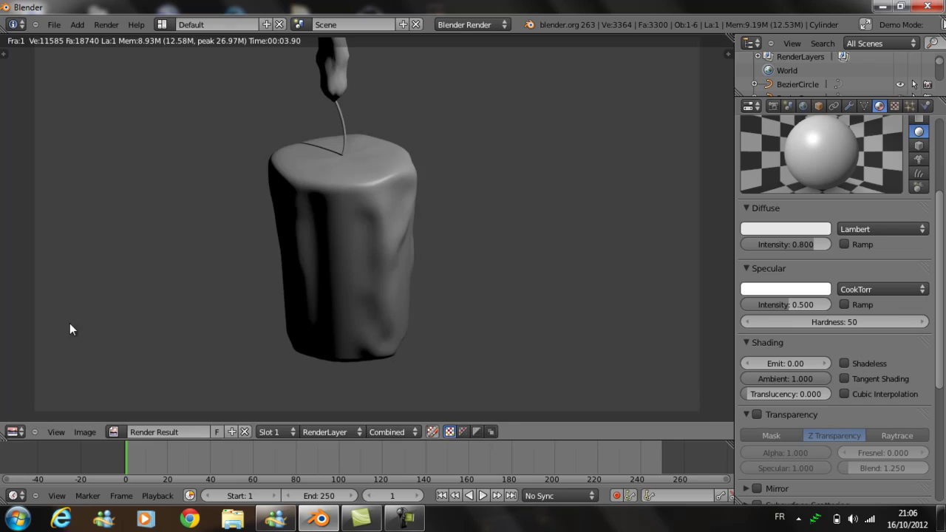
pyautogui.click(83, 433)
pyautogui.click(119, 400)
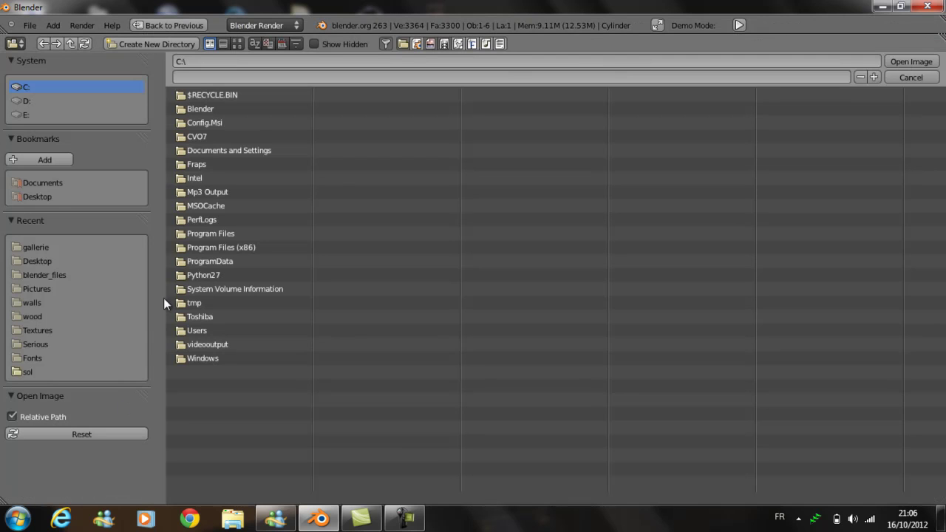
pyautogui.click(45, 251)
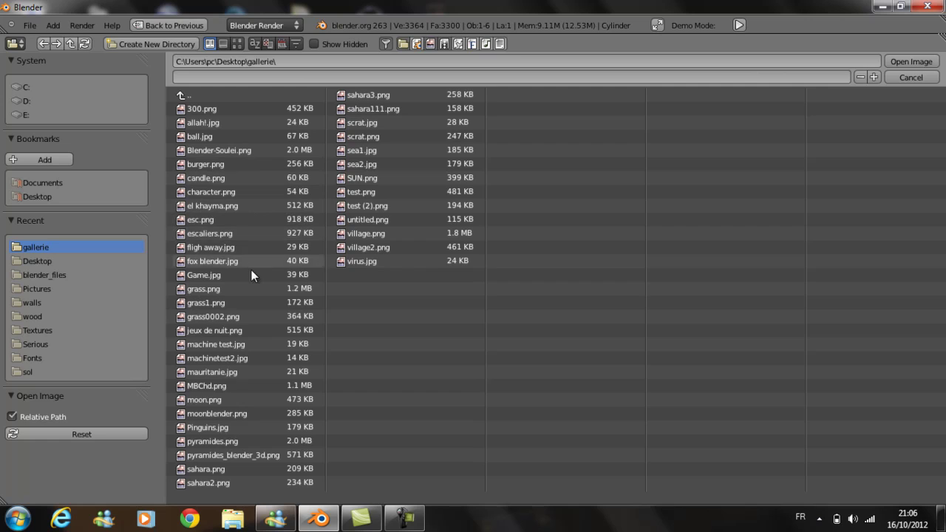
pyautogui.click(238, 44)
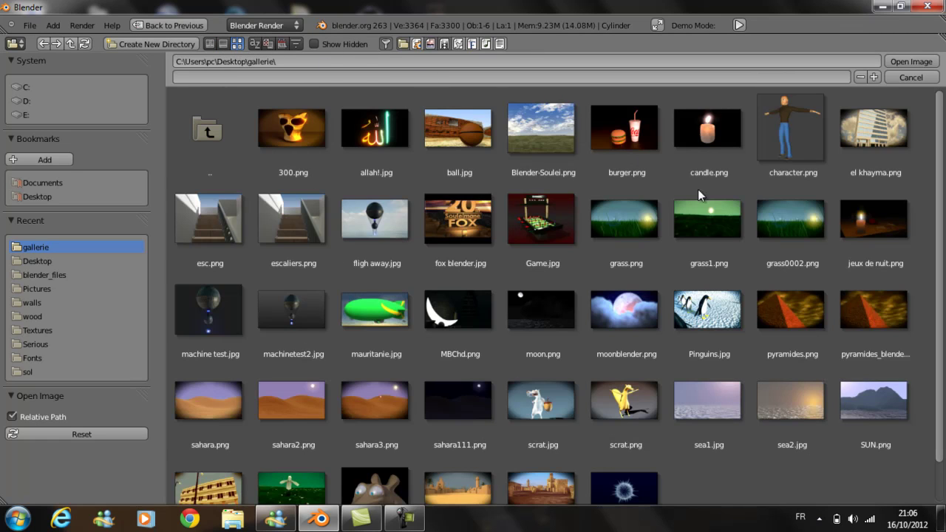
pyautogui.doubleClick(857, 220)
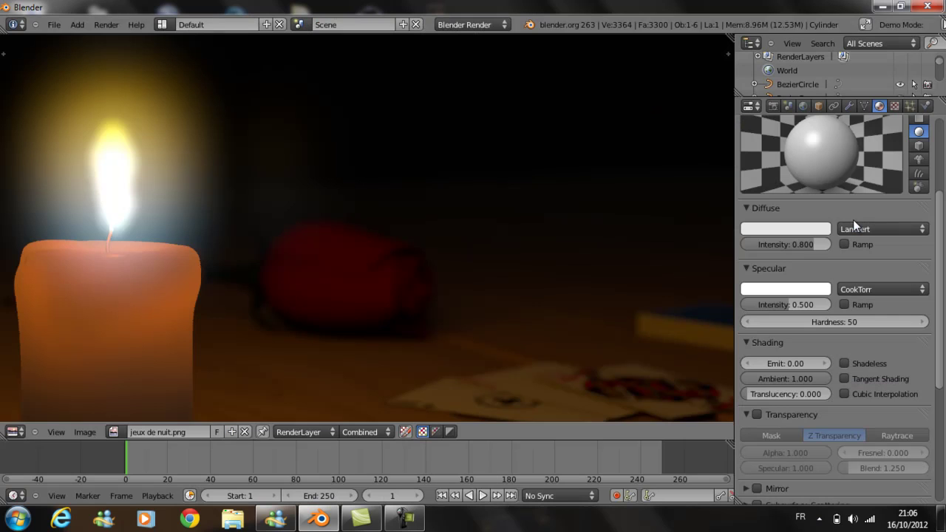
# Examine the whole reference render for the candle's colours and lighting, and switch the editor back to the 3D View
pyautogui.scroll(-2, 242, 316)
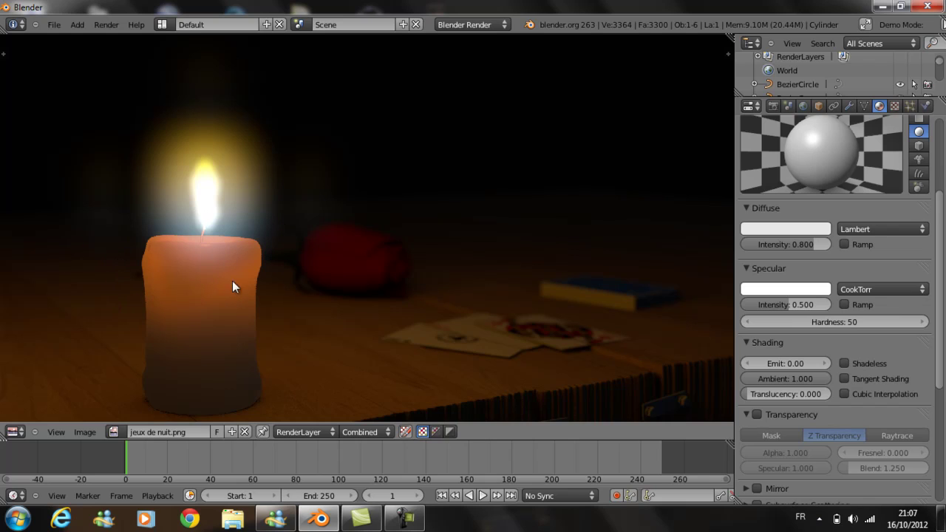
pyautogui.scroll(-1, 279, 247)
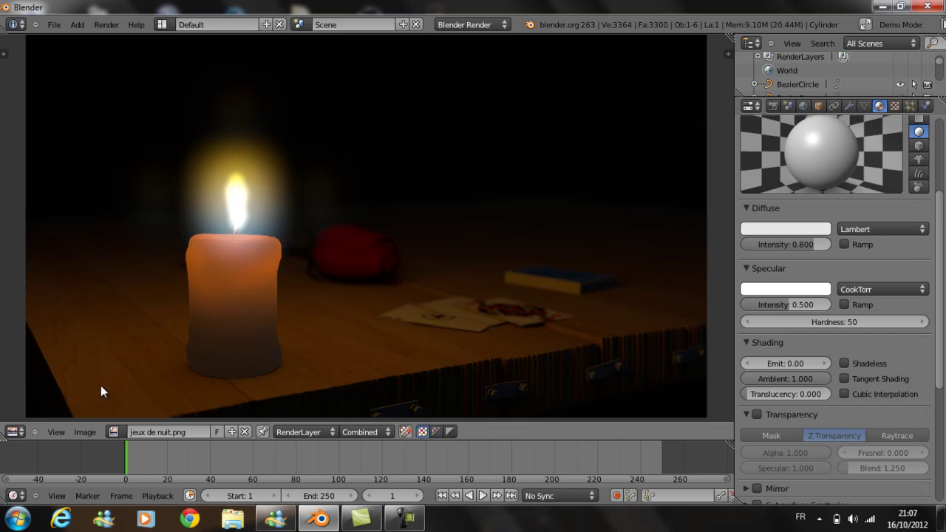
pyautogui.click(16, 432)
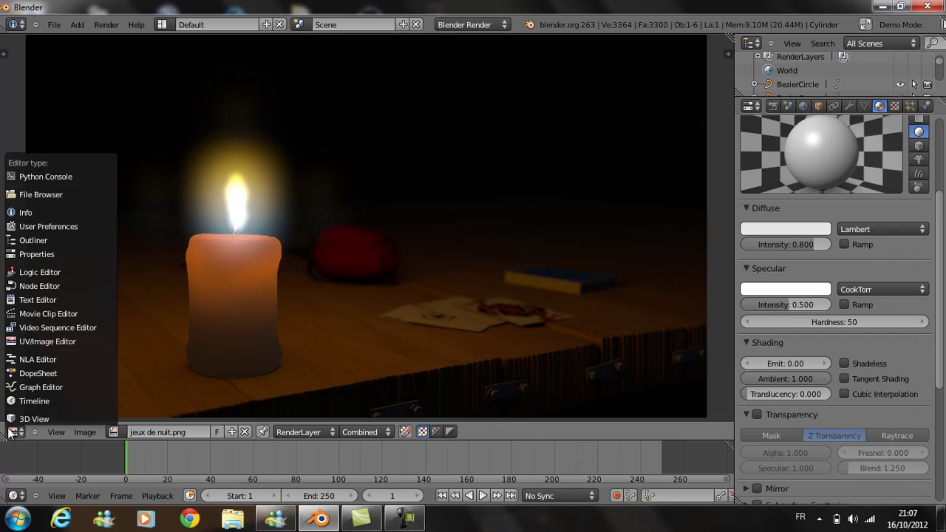
pyautogui.scroll(1, 10, 434)
pyautogui.click(27, 419)
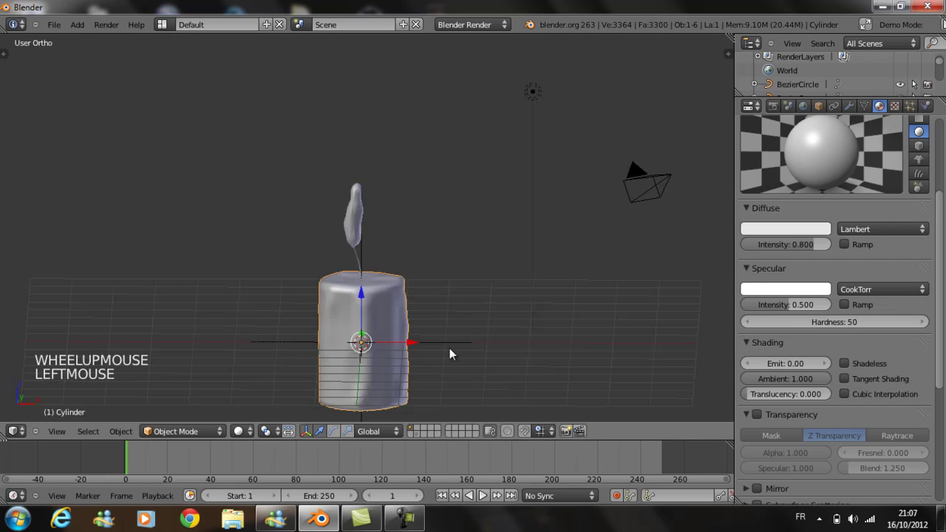
# Set the translucency of the candle body's material to 0.8
pyautogui.scroll(-1, 451, 355)
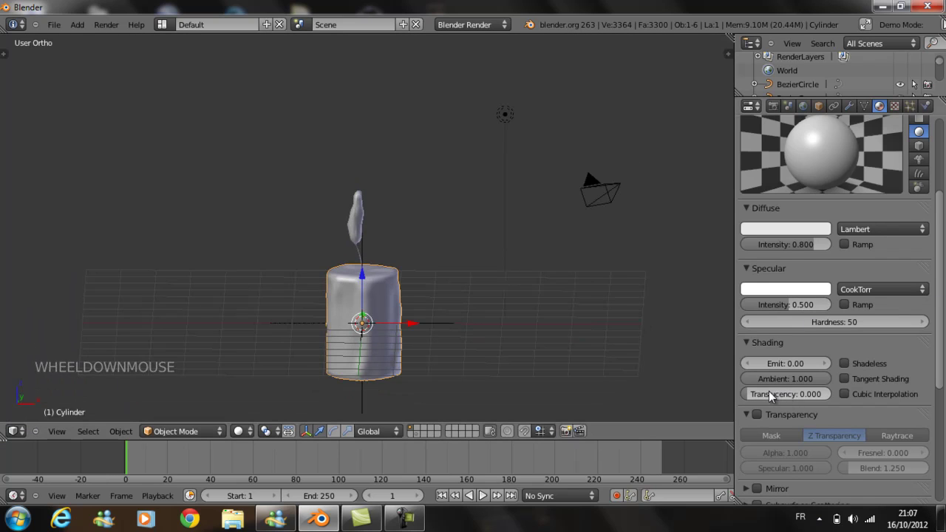
pyautogui.moveTo(769, 391); pyautogui.dragTo(823, 397)
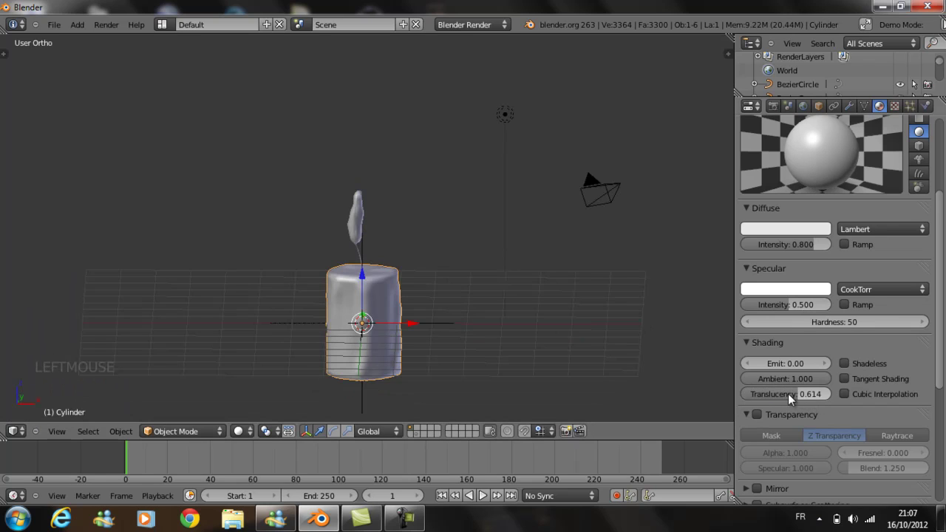
pyautogui.click(788, 393)
pyautogui.write('0.8')
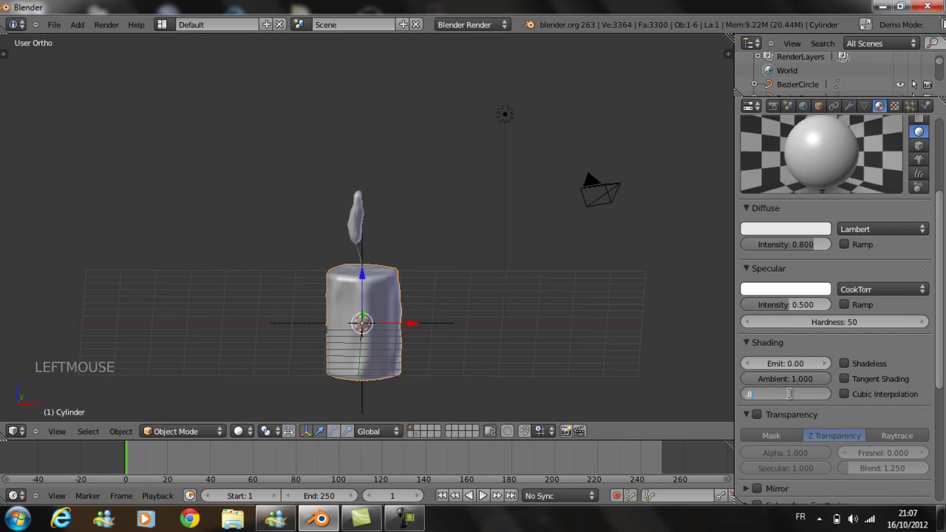
pyautogui.press('Return')
# Add a point lamp at the centre of the candle body
pyautogui.scroll(-3, 623, 289)
pyautogui.middleClick(623, 289)
pyautogui.moveTo(623, 293); pyautogui.dragTo(551, 306, button='middle')
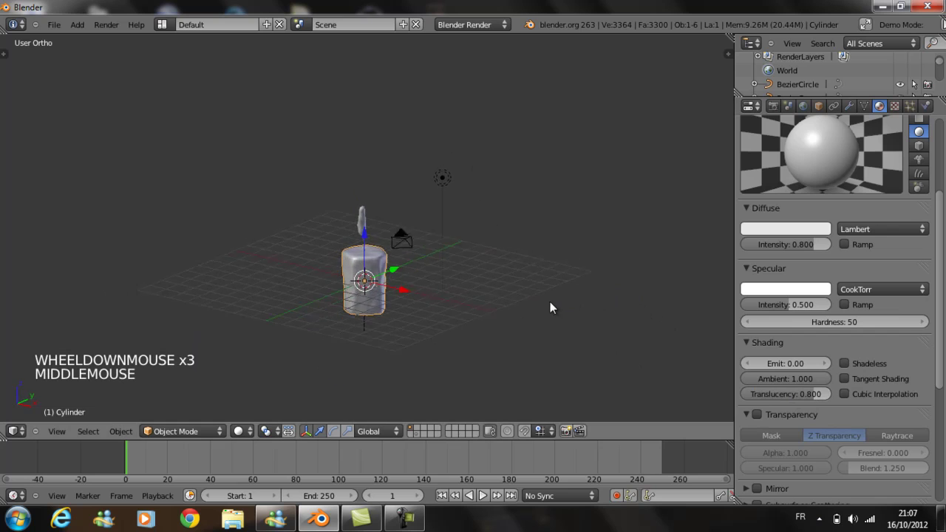
pyautogui.scroll(5, 510, 295)
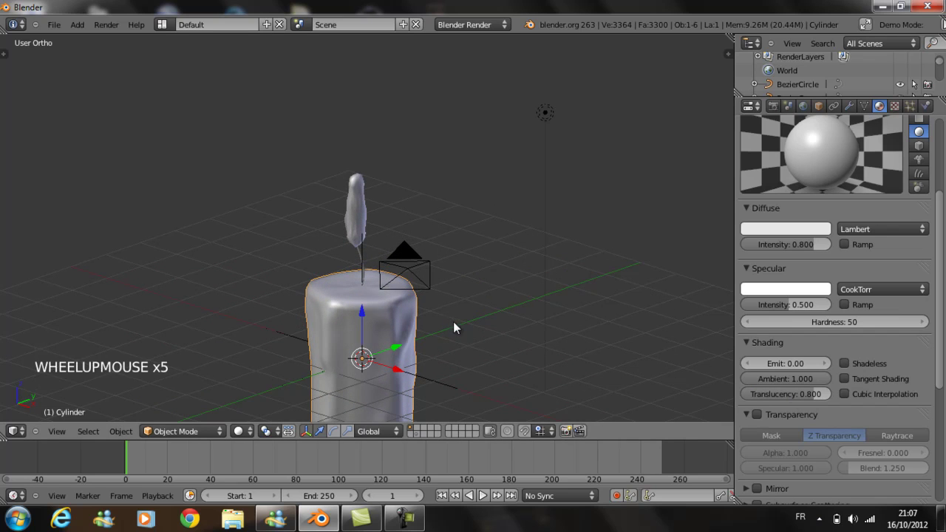
pyautogui.keyDown('shift'); pyautogui.moveTo(454, 327); pyautogui.dragTo(465, 199, button='middle'); pyautogui.keyUp('shift')
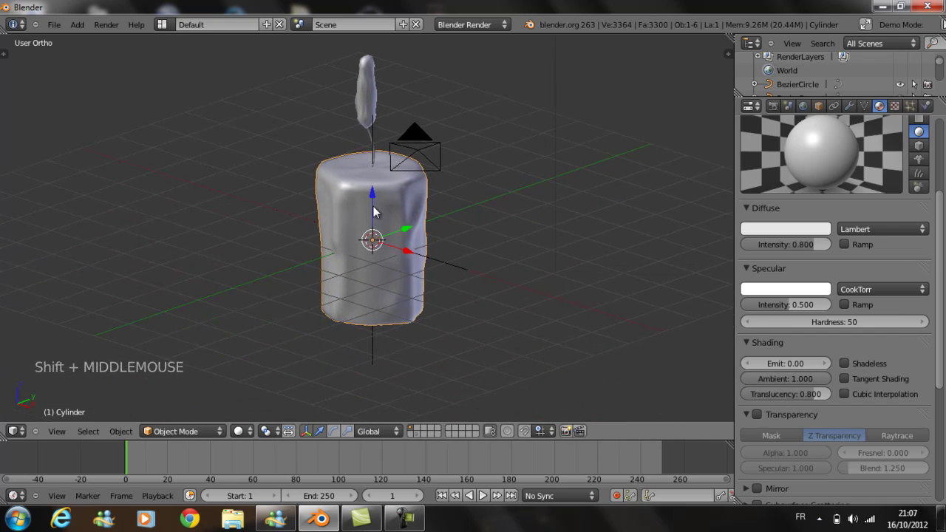
pyautogui.hotkey('shift', 'a')
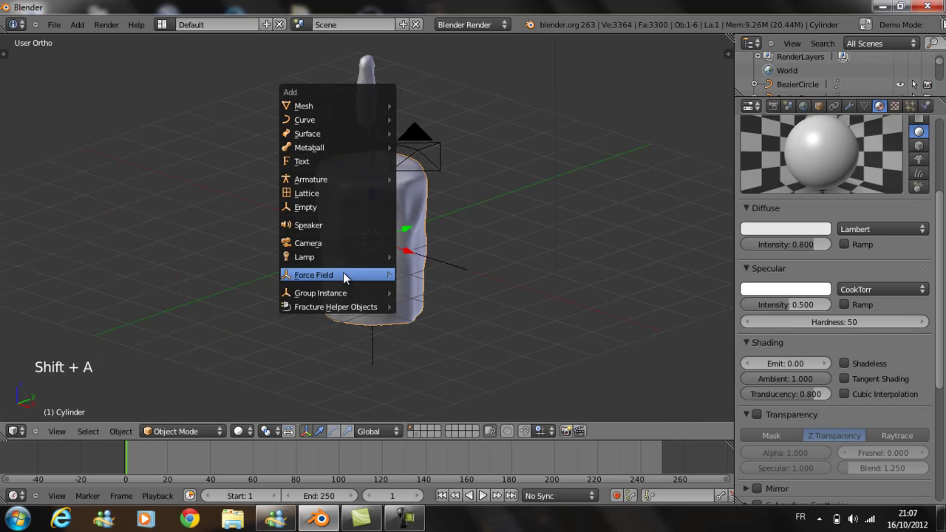
pyautogui.moveTo(344, 257)
pyautogui.click(456, 260)
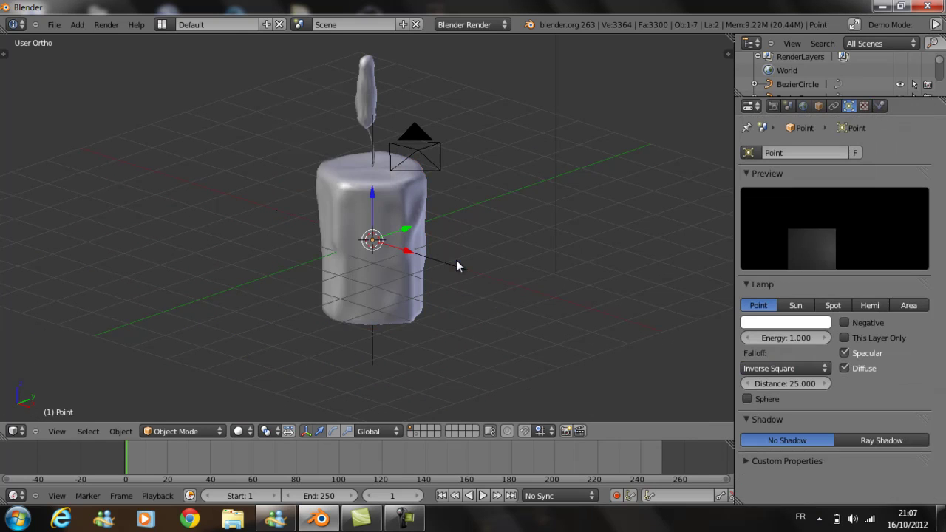
# Switch to wireframe display and move the lamp up along Z to just beneath the candle's top surface
pyautogui.press('z')
pyautogui.middleClick(401, 295)
pyautogui.moveTo(402, 295); pyautogui.dragTo(442, 263, button='middle')
pyautogui.scroll(2, 442, 264)
pyautogui.scroll(1, 442, 263)
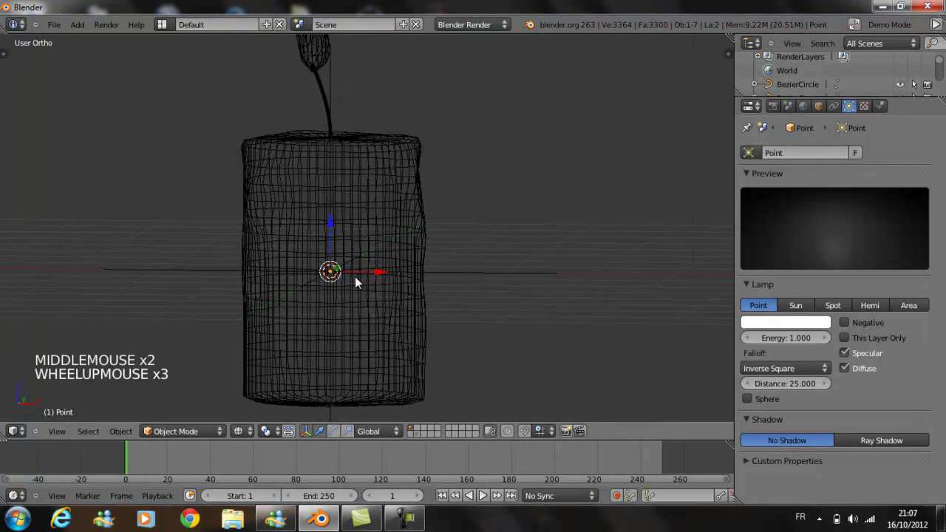
pyautogui.press('g')
pyautogui.press('z')
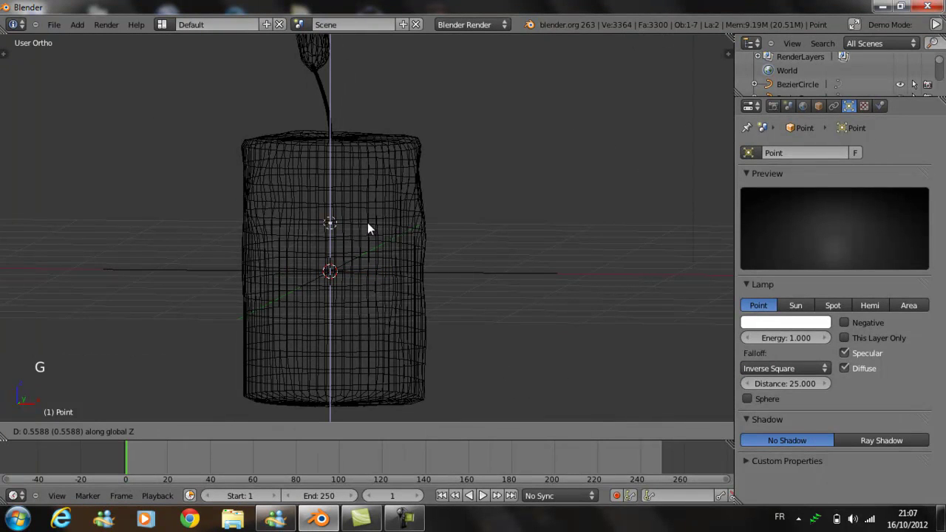
pyautogui.click(385, 163)
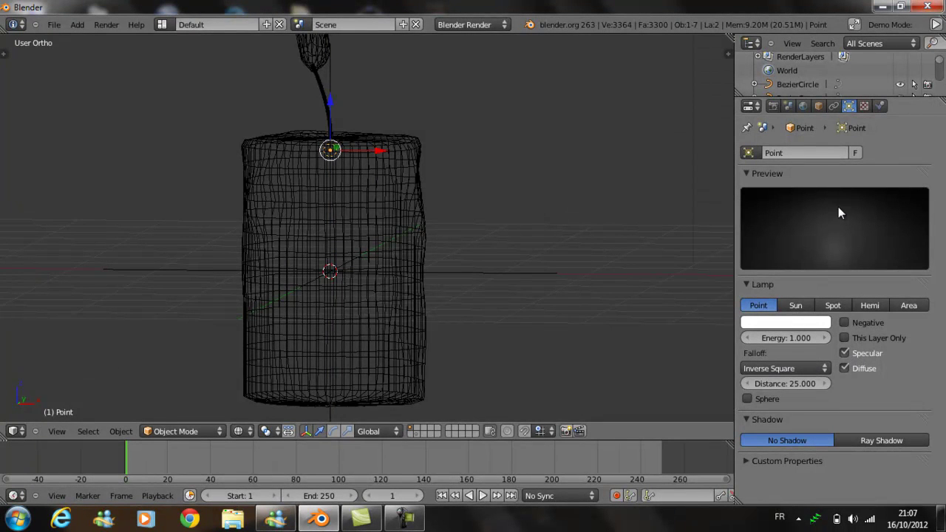
# Colour the point lamp orange and enable its Sphere option to limit the light's reach
pyautogui.click(785, 323)
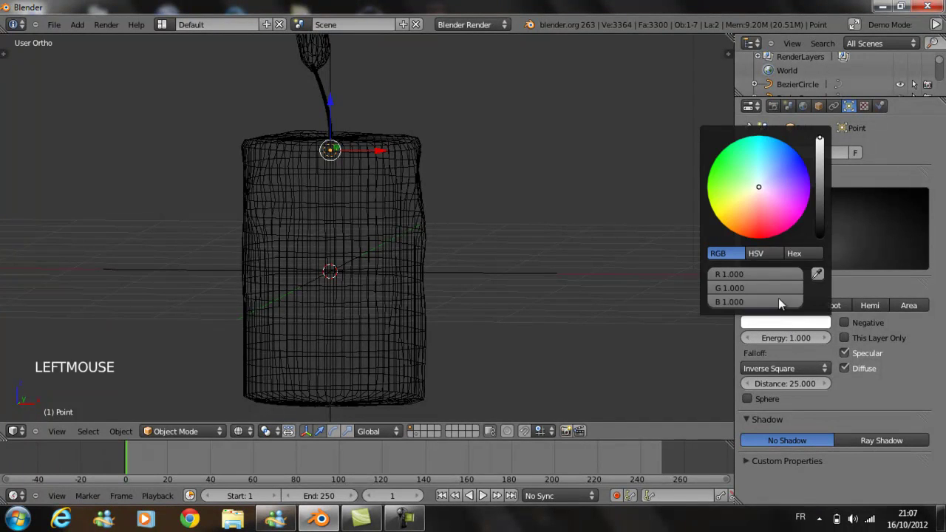
pyautogui.moveTo(745, 222); pyautogui.dragTo(744, 231)
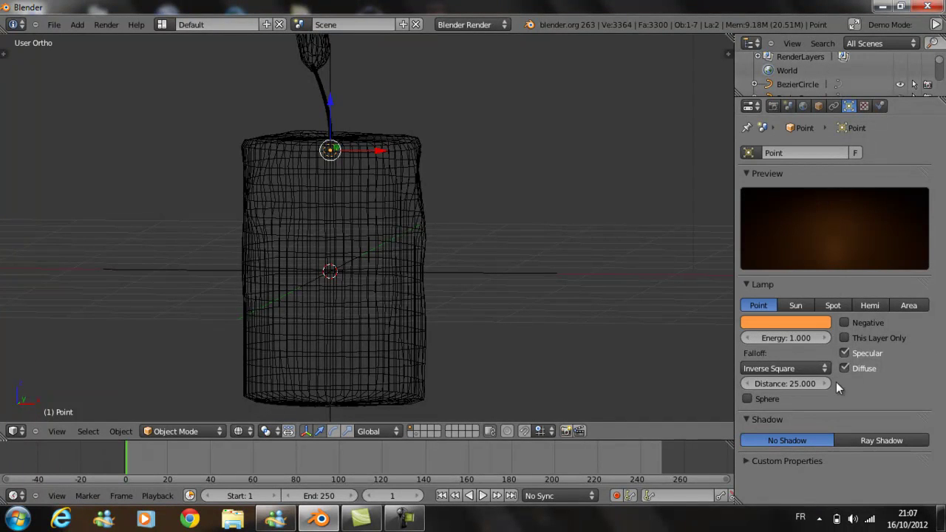
pyautogui.click(748, 399)
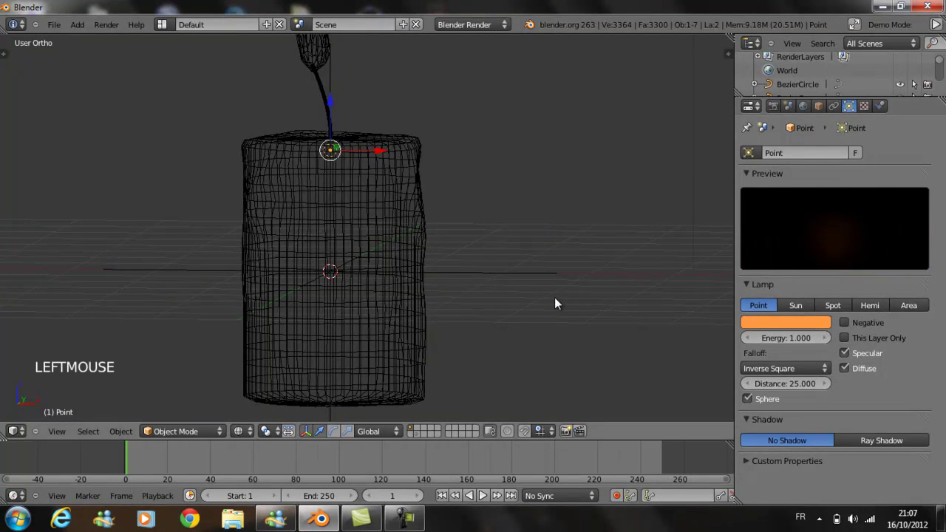
pyautogui.scroll(-5, 550, 281)
pyautogui.scroll(-6, 549, 266)
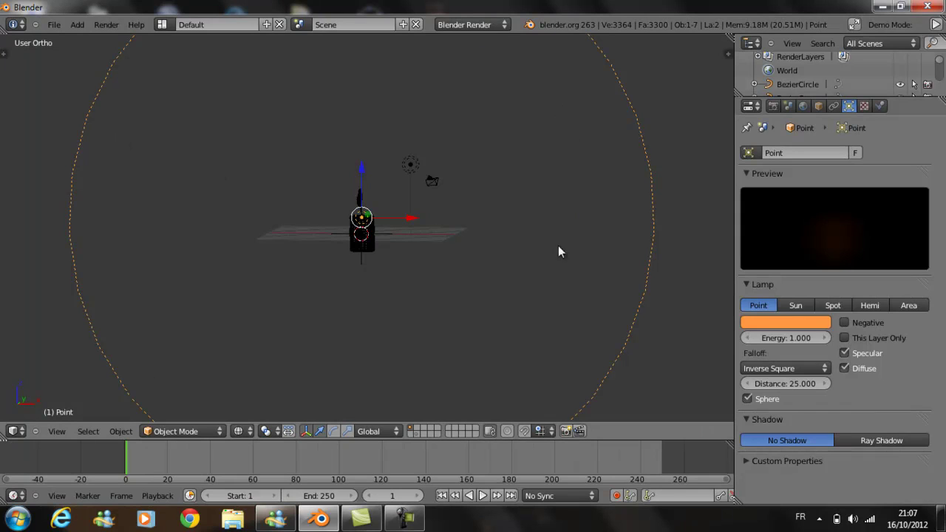
pyautogui.scroll(7, 424, 237)
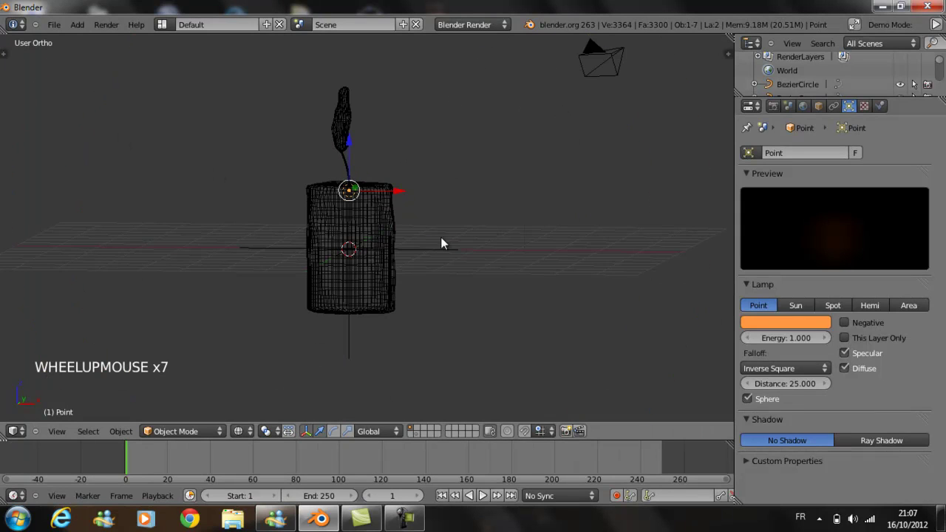
# Reduce the lamp's distance to 2.416 so its sphere surrounds the flame and most of the candle body
pyautogui.click(793, 386)
pyautogui.write('4')
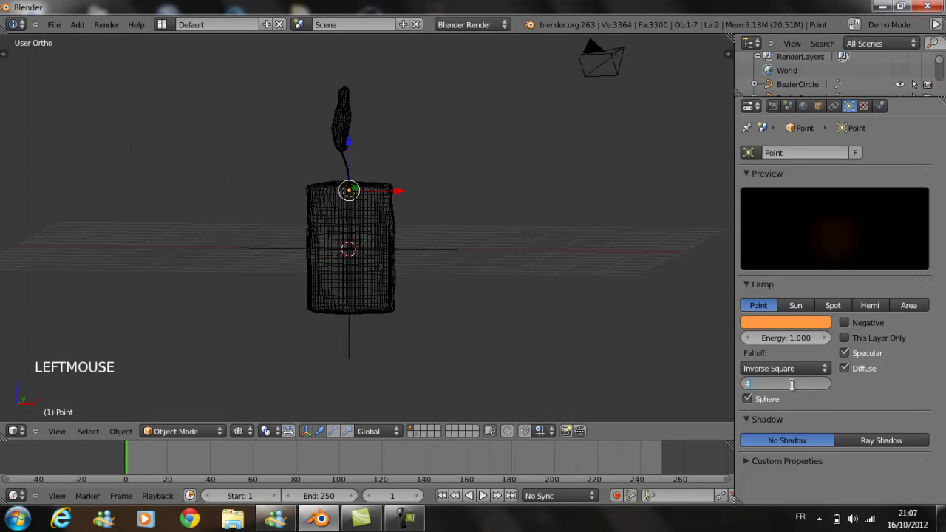
pyautogui.press('Return')
pyautogui.moveTo(794, 386); pyautogui.dragTo(772, 381)
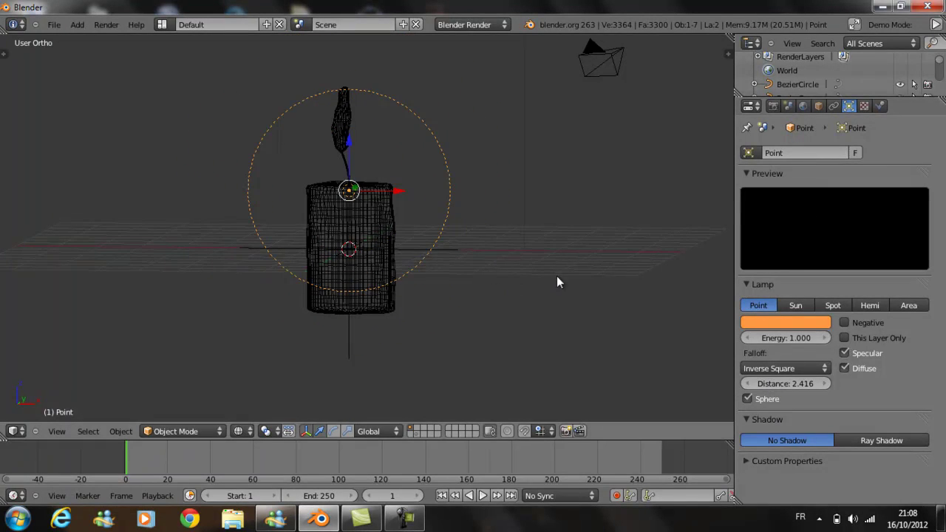
# Set the point lamp's energy to 2
pyautogui.moveTo(556, 281); pyautogui.dragTo(648, 325, button='middle')
pyautogui.click(785, 337)
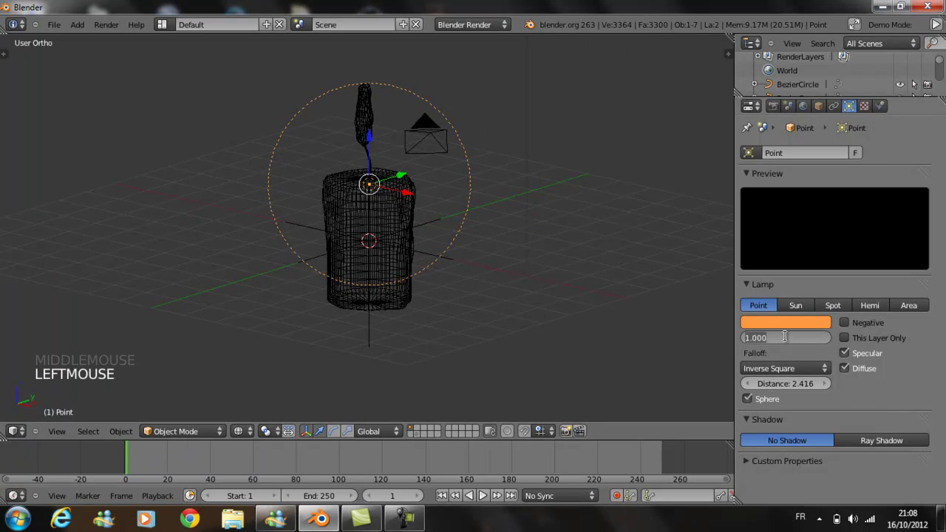
pyautogui.write('2')
pyautogui.press('Return')
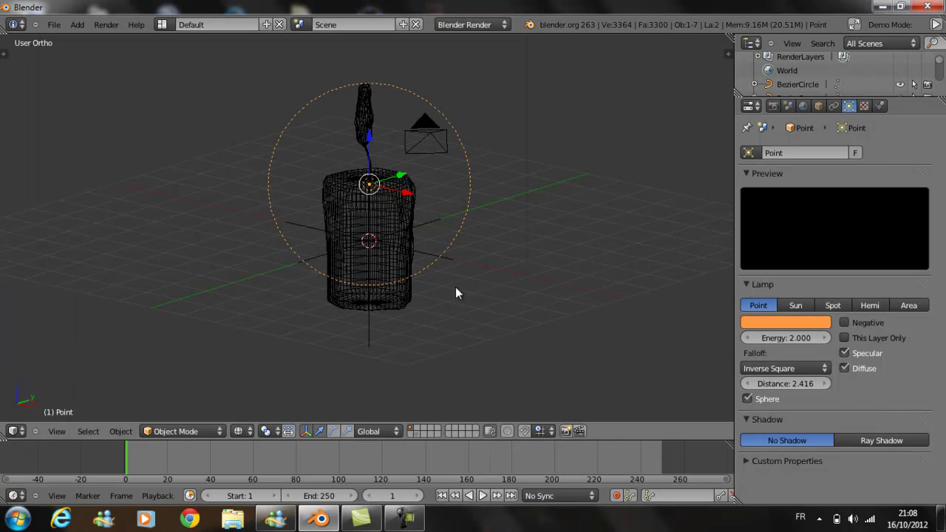
# Return to solid display, render the current frame to check the orange glow in the candle, and close the render
pyautogui.scroll(-1, 518, 228)
pyautogui.moveTo(518, 227)
pyautogui.mouseDown(button='middle')
pyautogui.moveTo(448, 249)
pyautogui.moveTo(468, 275)
pyautogui.moveTo(513, 268)
pyautogui.mouseUp(button='middle')
pyautogui.press('z')
pyautogui.moveTo(436, 241); pyautogui.dragTo(411, 217, button='middle')
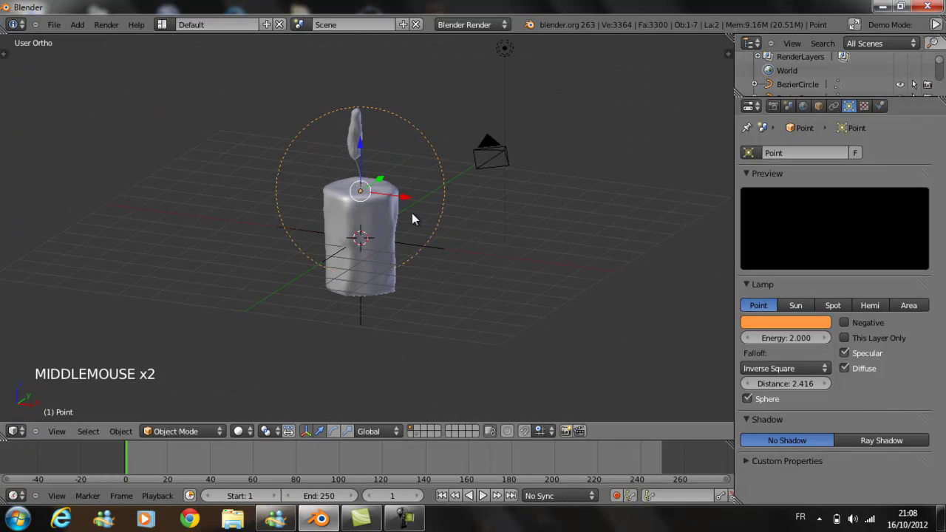
pyautogui.press('F12')
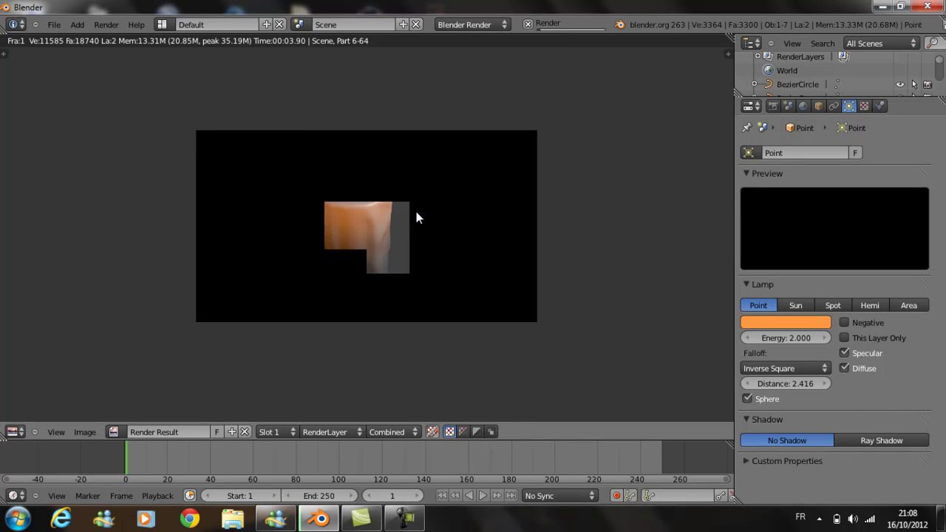
pyautogui.scroll(1, 416, 212)
pyautogui.scroll(1, 399, 237)
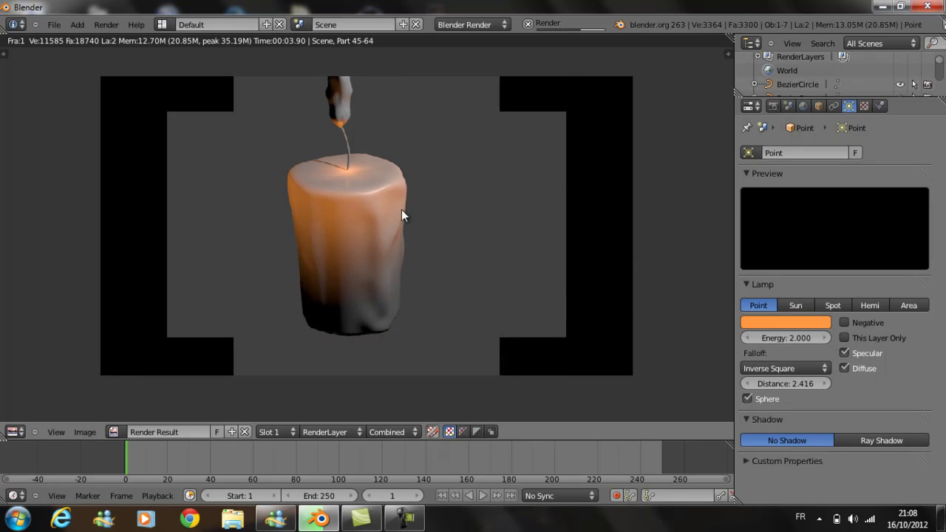
pyautogui.press('Escape')
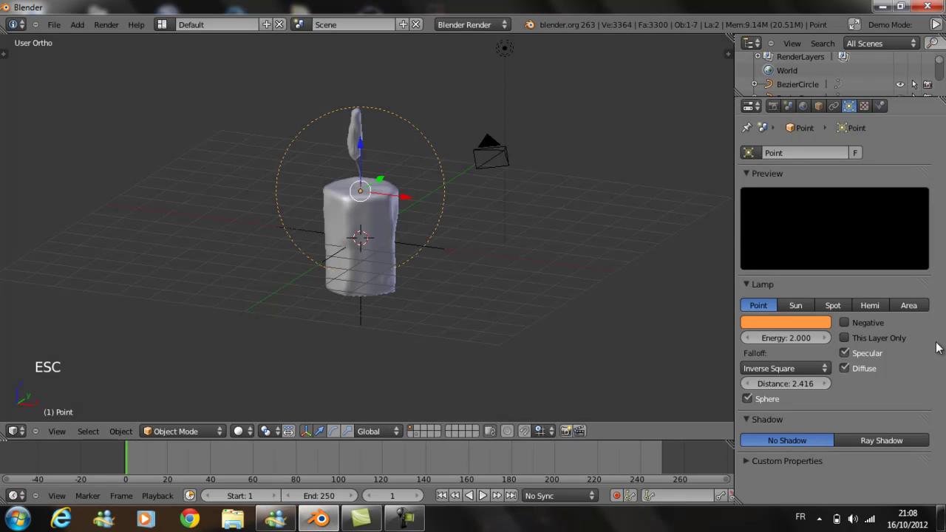
# Turn off the point lamp's Specular option and render the candle again to check the lighting
pyautogui.click(843, 354)
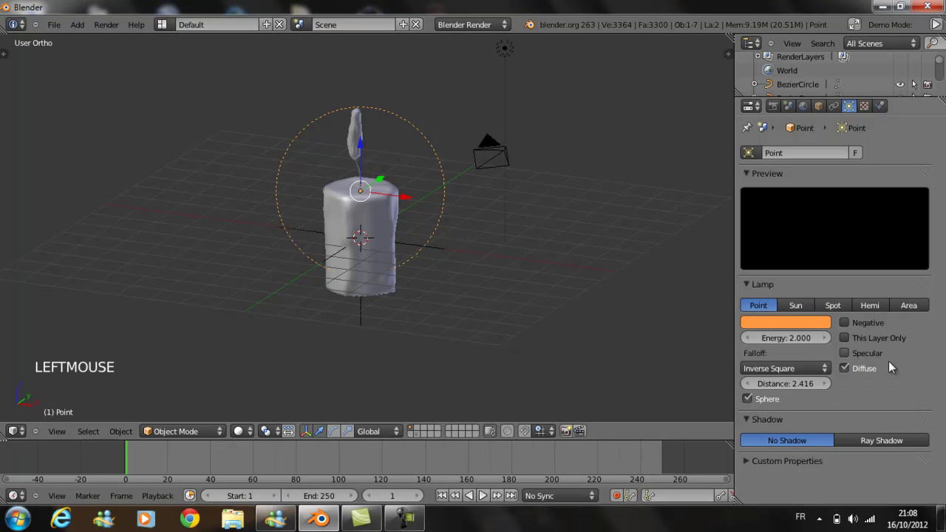
pyautogui.moveTo(100, 172); pyautogui.dragTo(188, 214, button='middle')
pyautogui.scroll(3, 296, 222)
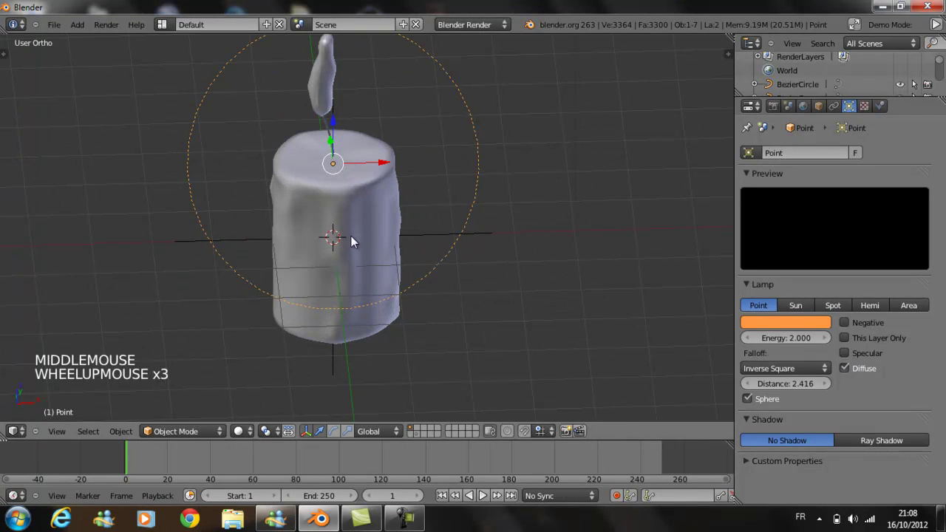
pyautogui.moveTo(352, 236); pyautogui.dragTo(321, 225, button='middle')
pyautogui.press('F12')
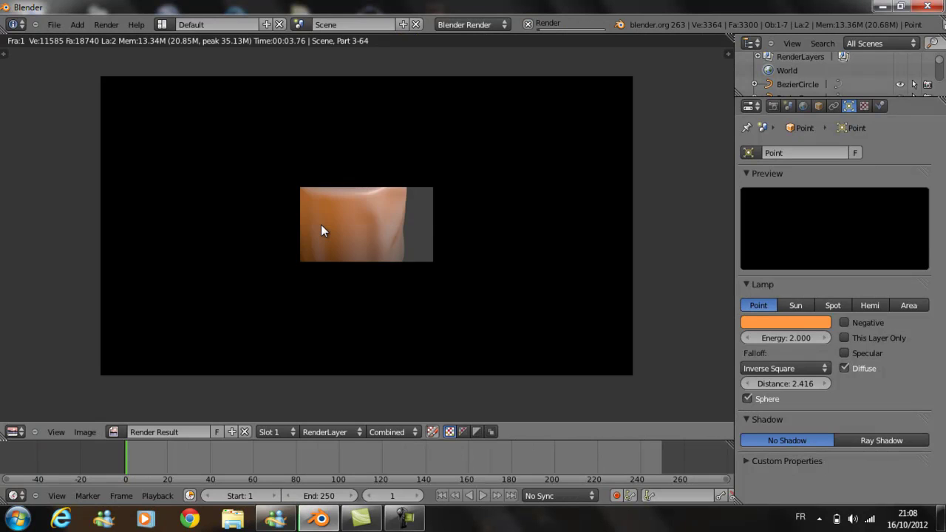
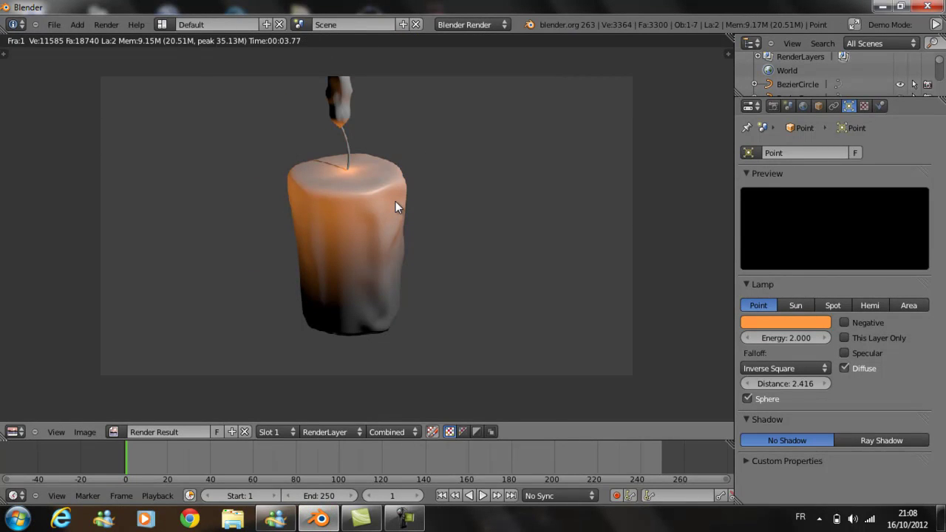
pyautogui.press('Escape')
# Raise the point lamp slightly along Z near the candle's top surface
pyautogui.press('g')
pyautogui.press('z')
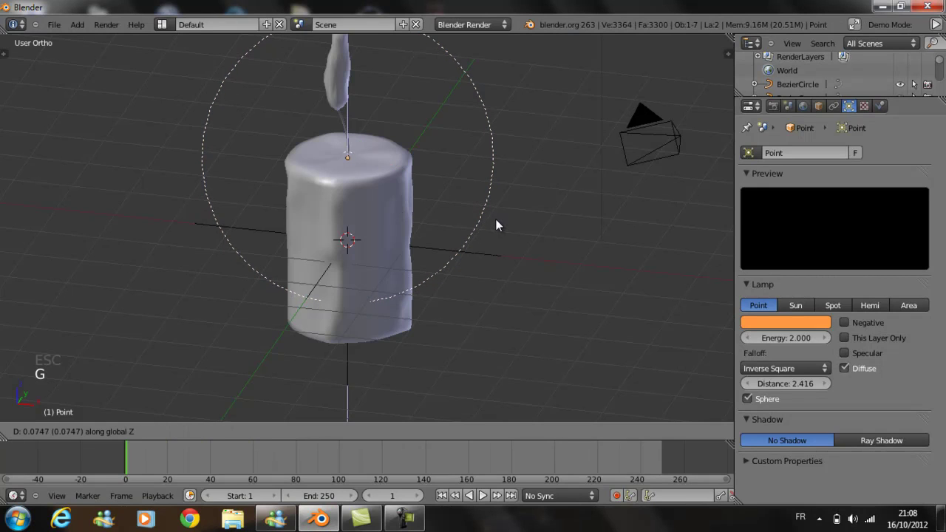
pyautogui.click(499, 211)
# Select the flame, make its material Shadeless and set its diffuse colour to pure white
pyautogui.moveTo(500, 215); pyautogui.dragTo(330, 102, button='middle')
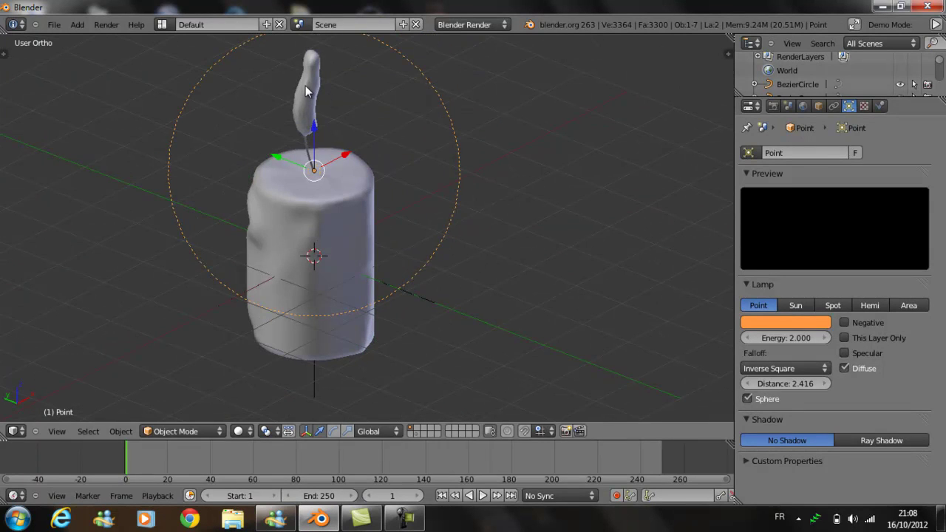
pyautogui.rightClick(305, 86)
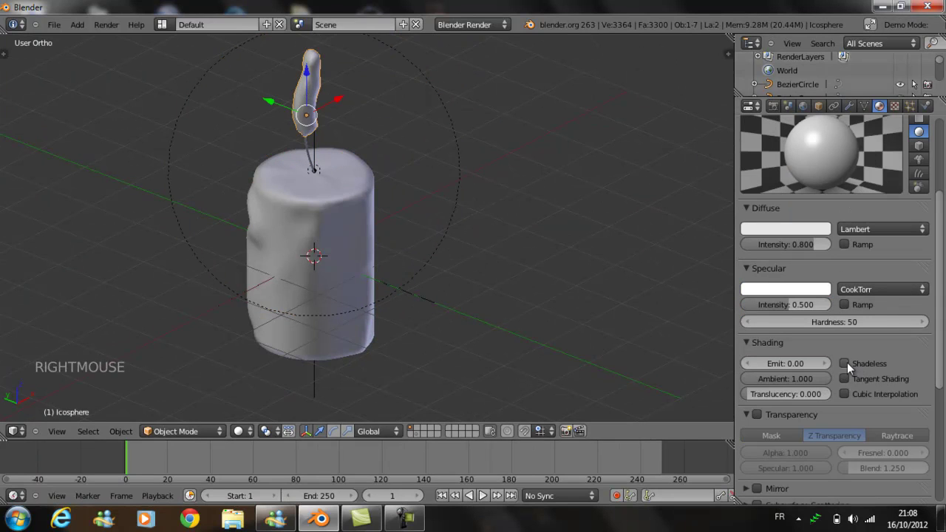
pyautogui.click(845, 363)
pyautogui.click(793, 231)
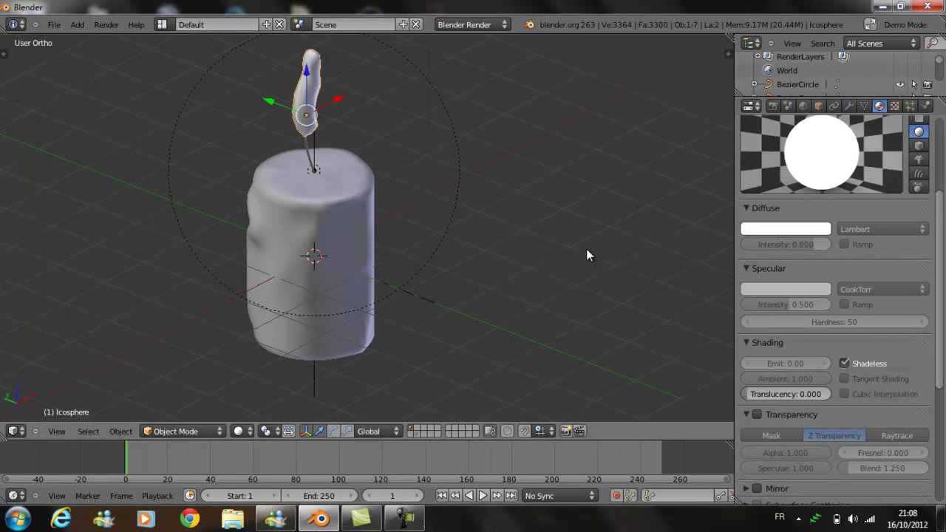
# Render the current frame to check the flame's shading, and return to the 3D view
pyautogui.moveTo(586, 253); pyautogui.dragTo(377, 260, button='middle')
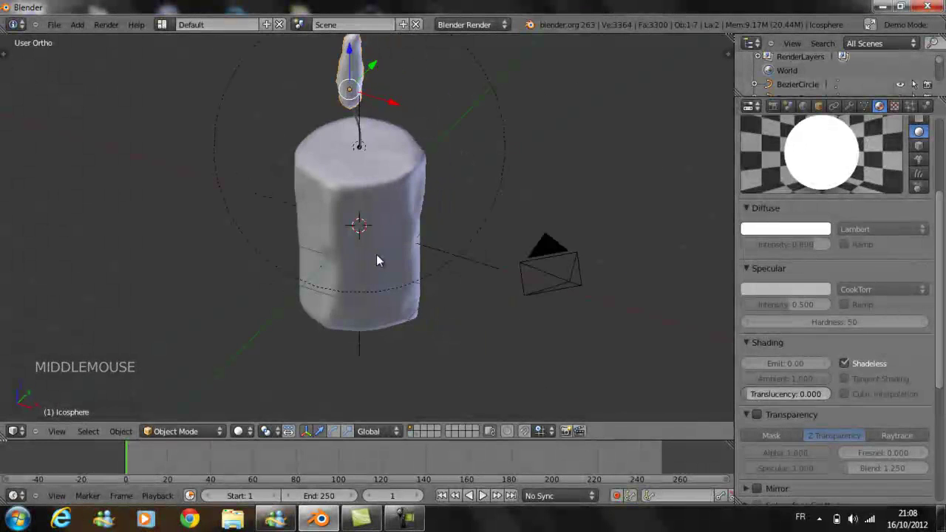
pyautogui.press('F12')
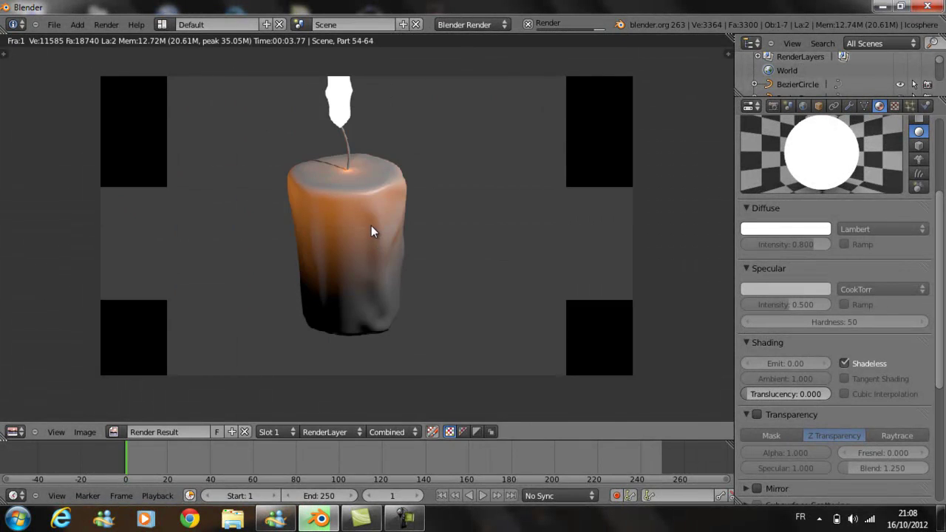
pyautogui.press('Escape')
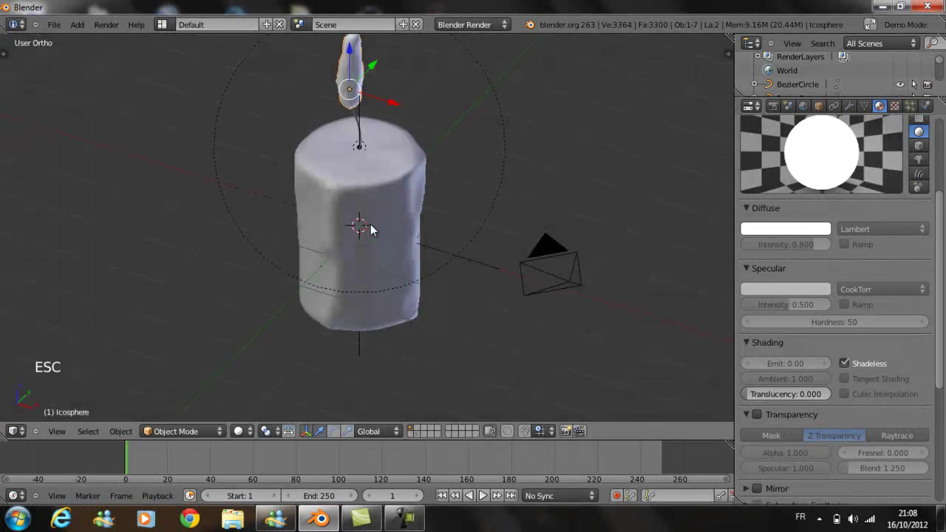
# Give the wick a new material with specular intensity 0 and a dark grey diffuse colour, and check it in a render
pyautogui.rightClick(358, 126)
pyautogui.rightClick(355, 113)
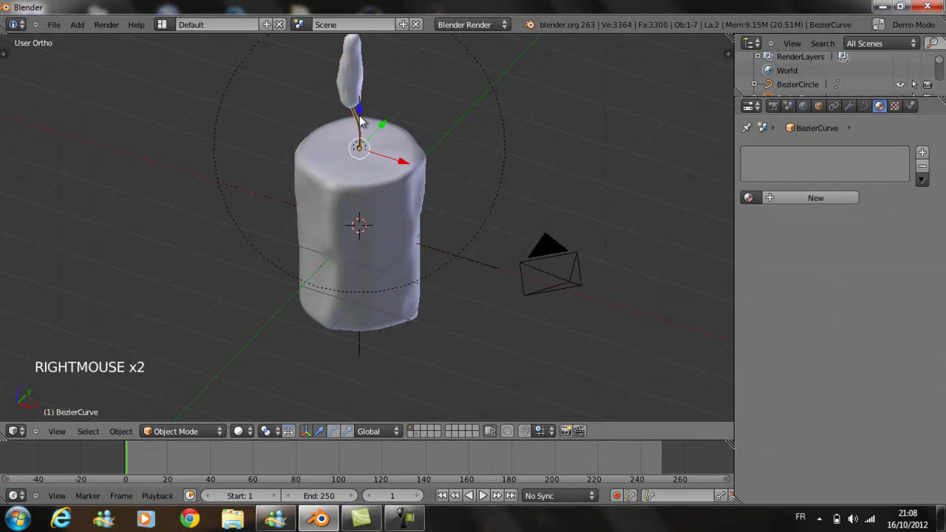
pyautogui.click(819, 197)
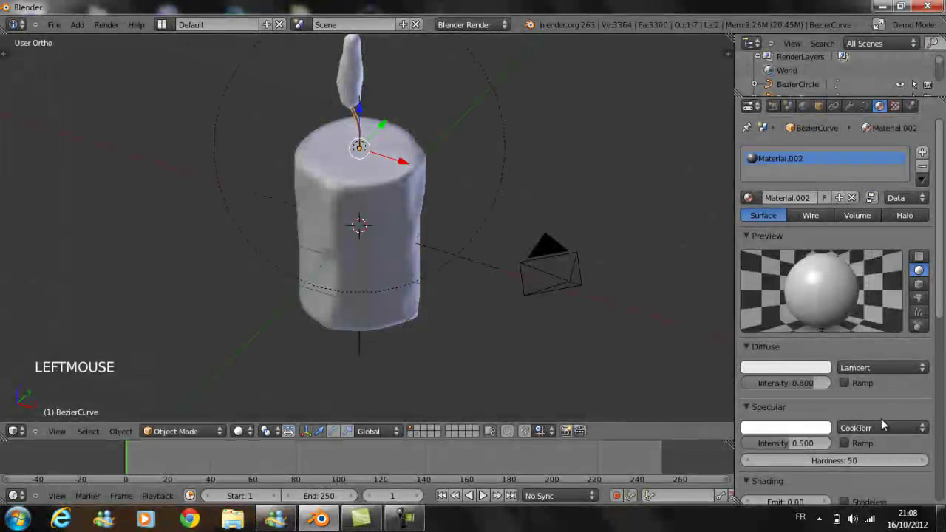
pyautogui.moveTo(805, 444); pyautogui.dragTo(741, 449)
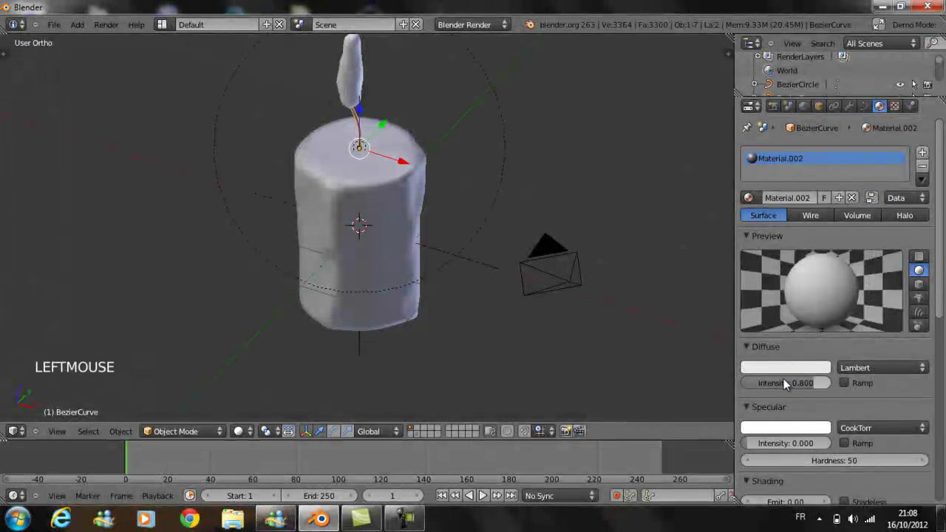
pyautogui.click(794, 364)
pyautogui.moveTo(822, 259); pyautogui.dragTo(820, 248)
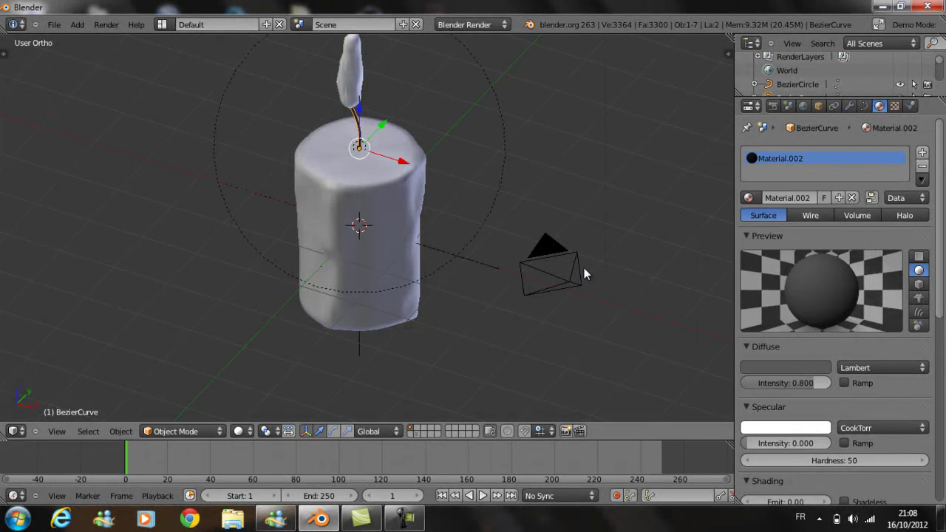
pyautogui.press('F12')
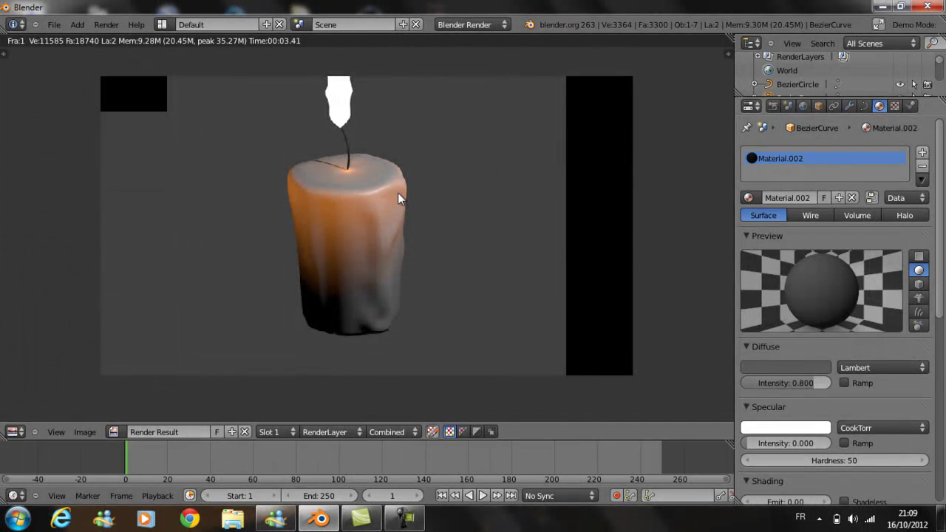
pyautogui.press('Escape')
# Set the world's horizon colour to pure black and render the candle to check the background
pyautogui.click(804, 106)
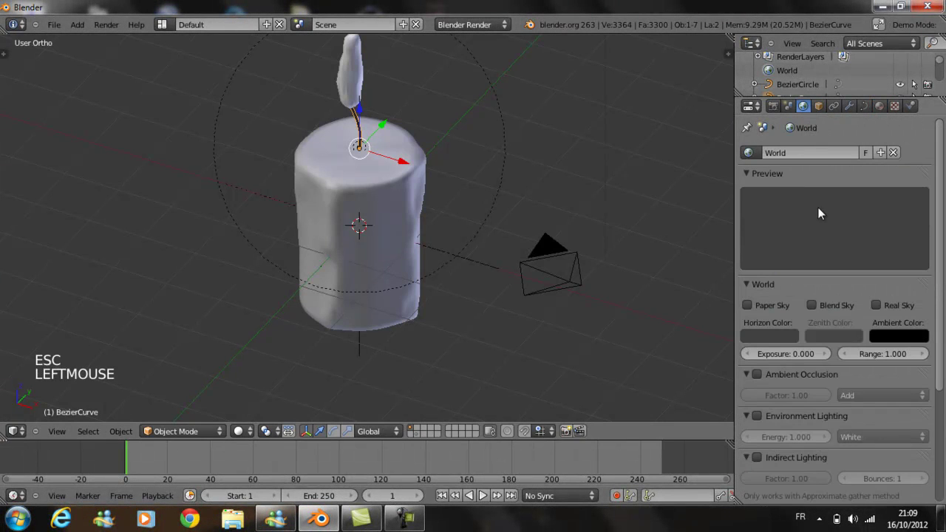
pyautogui.click(784, 334)
pyautogui.moveTo(857, 264); pyautogui.dragTo(496, 301)
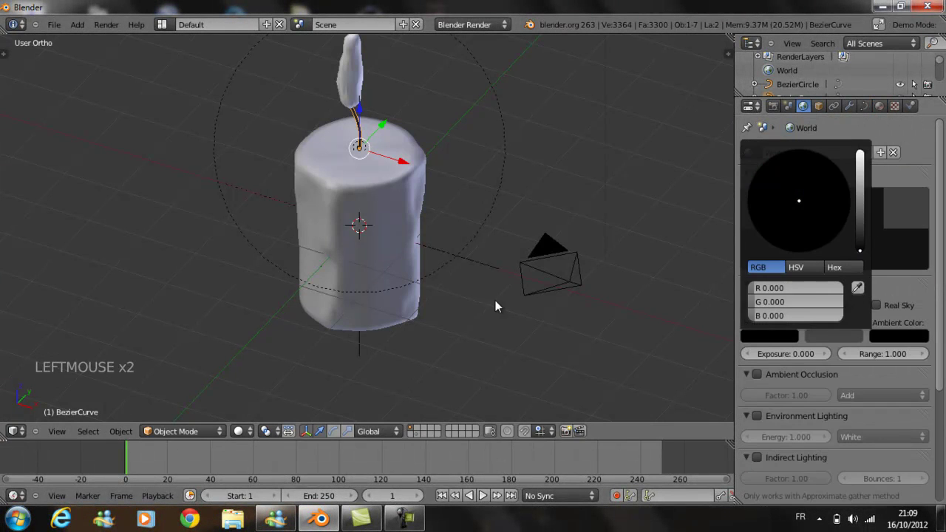
pyautogui.press('F12')
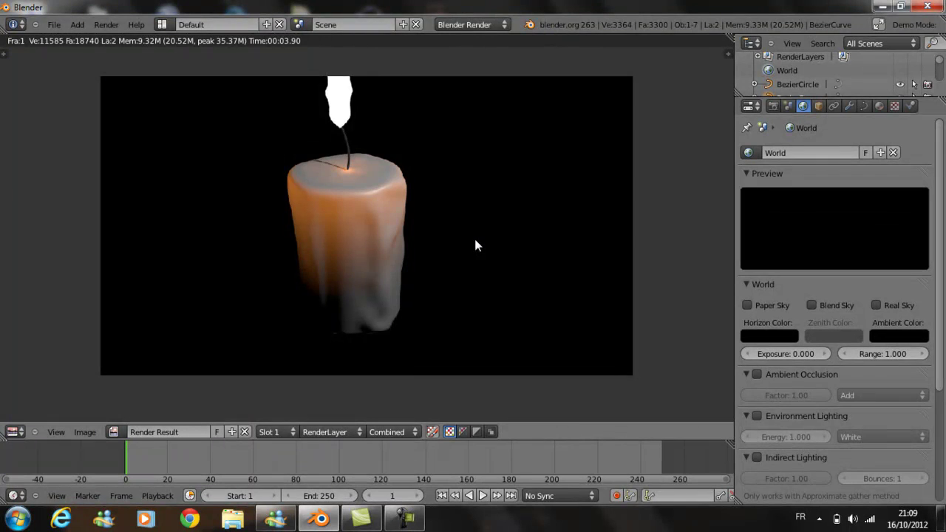
pyautogui.press('Escape')
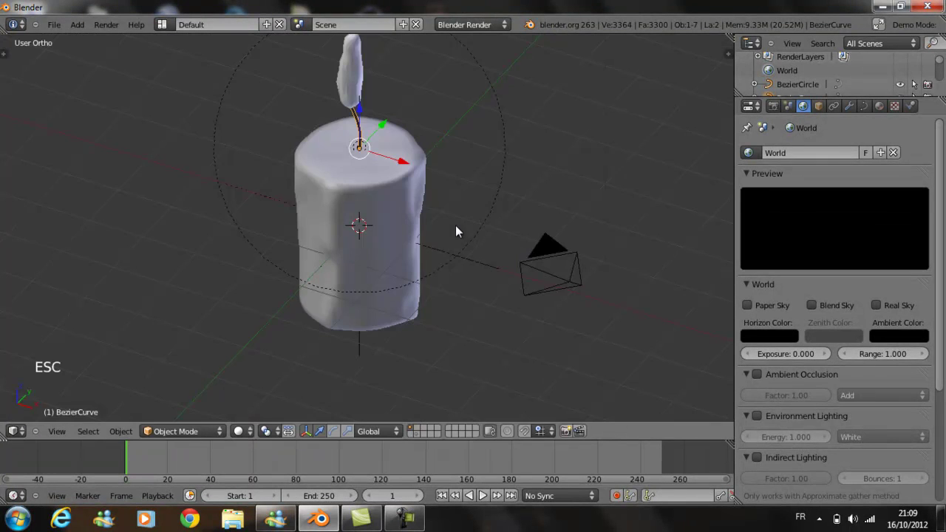
# Move the flame object to the second scene layer
pyautogui.moveTo(387, 187); pyautogui.dragTo(378, 284, button='middle')
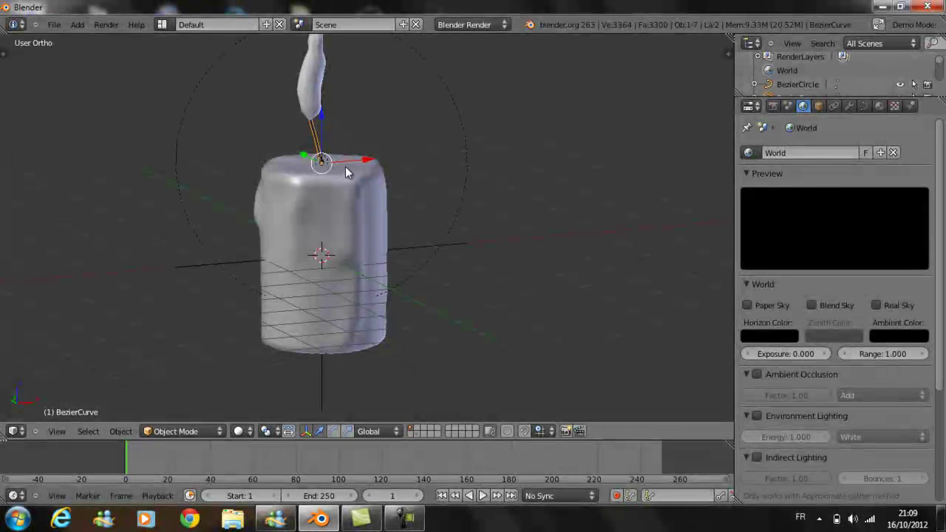
pyautogui.moveTo(592, 255); pyautogui.dragTo(451, 249, button='middle')
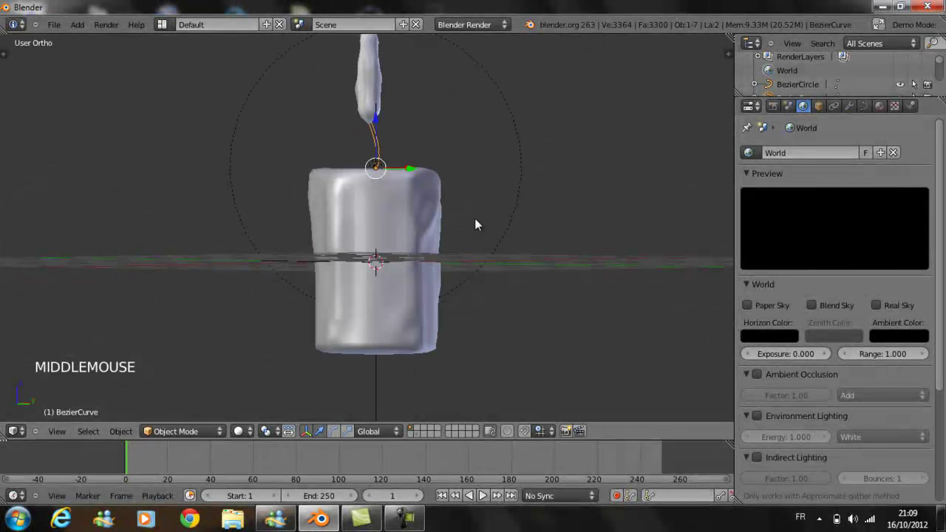
pyautogui.keyDown('shift'); pyautogui.moveTo(474, 218); pyautogui.dragTo(481, 303, button='middle'); pyautogui.keyUp('shift')
pyautogui.rightClick(362, 163)
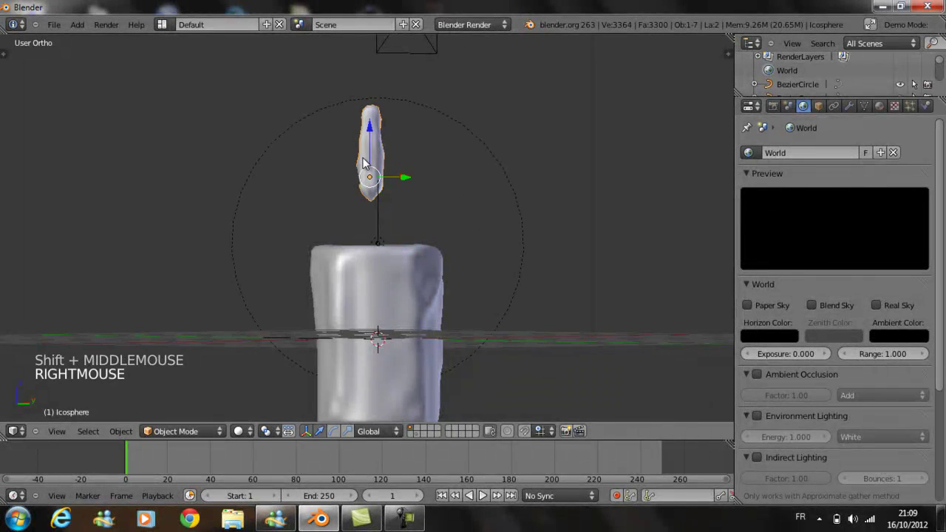
pyautogui.press('m')
pyautogui.press('m')
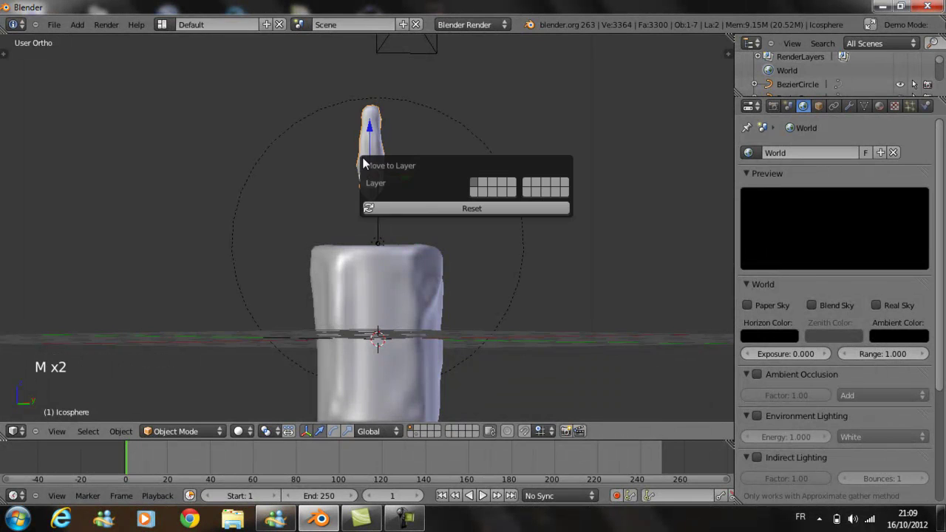
pyautogui.click(482, 183)
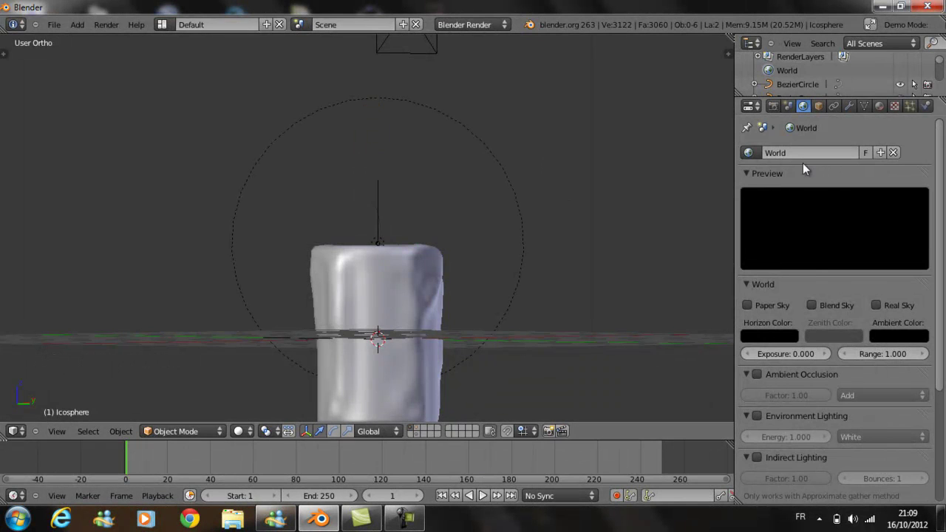
# Add a second render layer named feu and restrict it to the second scene layer
pyautogui.click(773, 106)
pyautogui.scroll(4, 855, 228)
pyautogui.scroll(5, 843, 200)
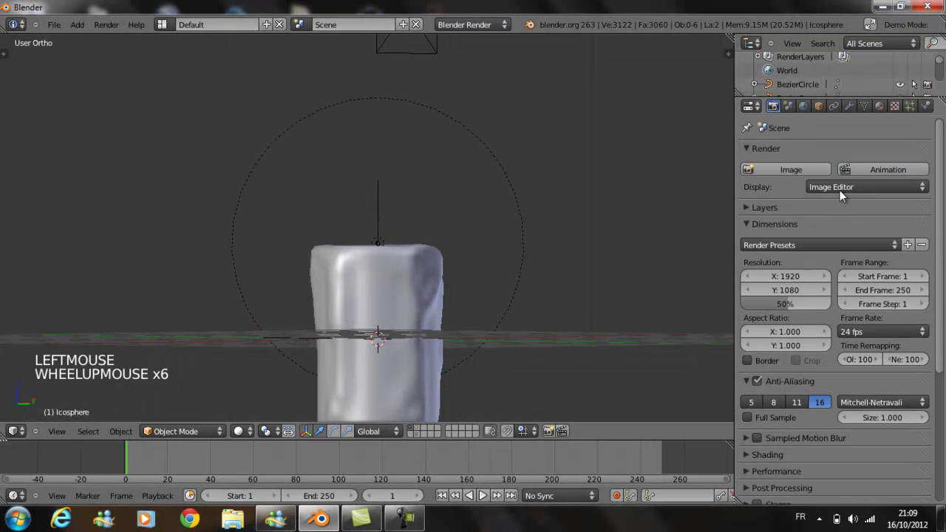
pyautogui.click(747, 208)
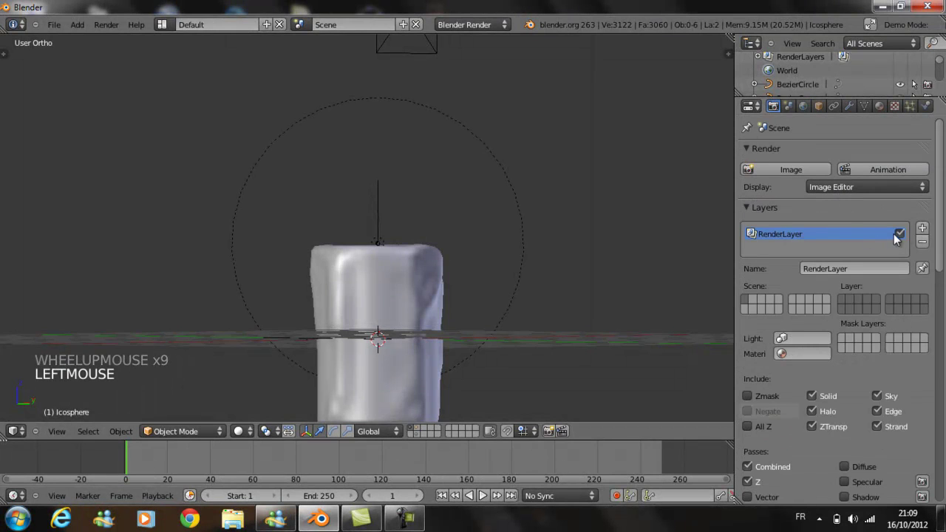
pyautogui.click(922, 229)
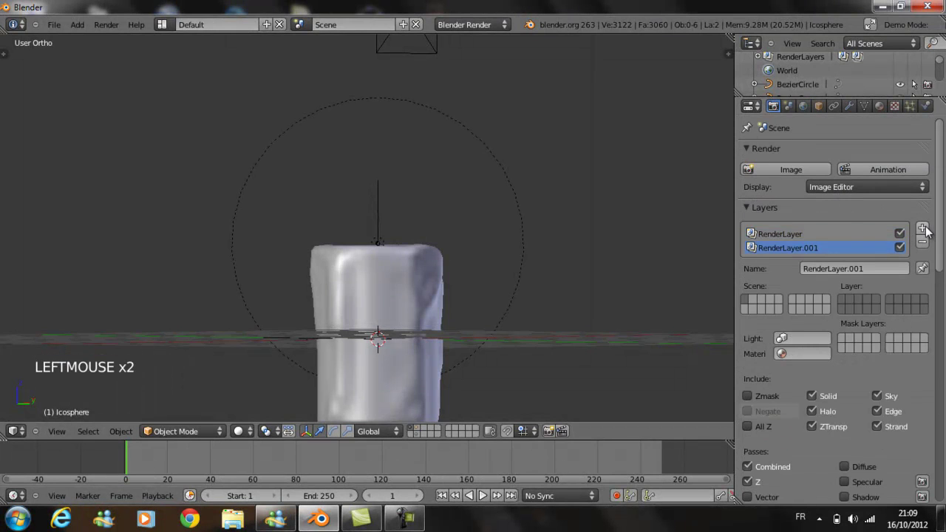
pyautogui.click(856, 268)
pyautogui.write('feu')
pyautogui.press('Return')
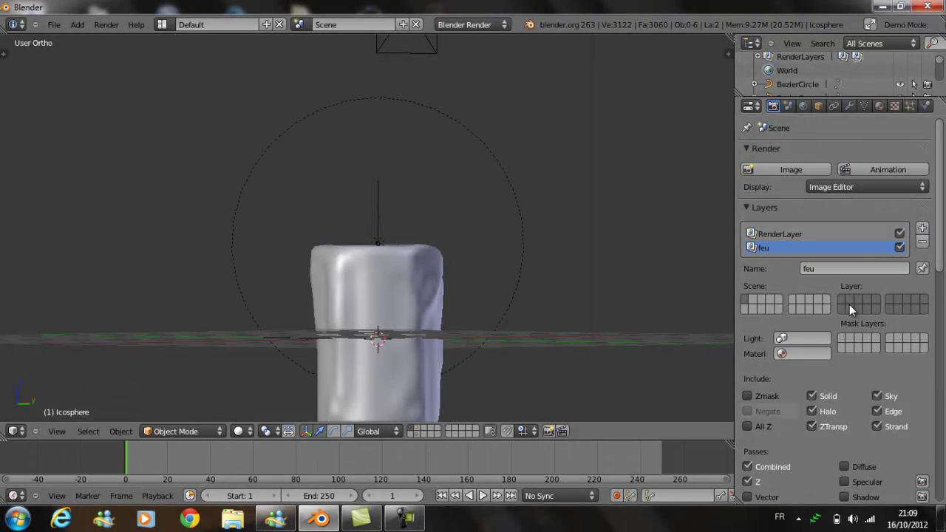
pyautogui.click(851, 303)
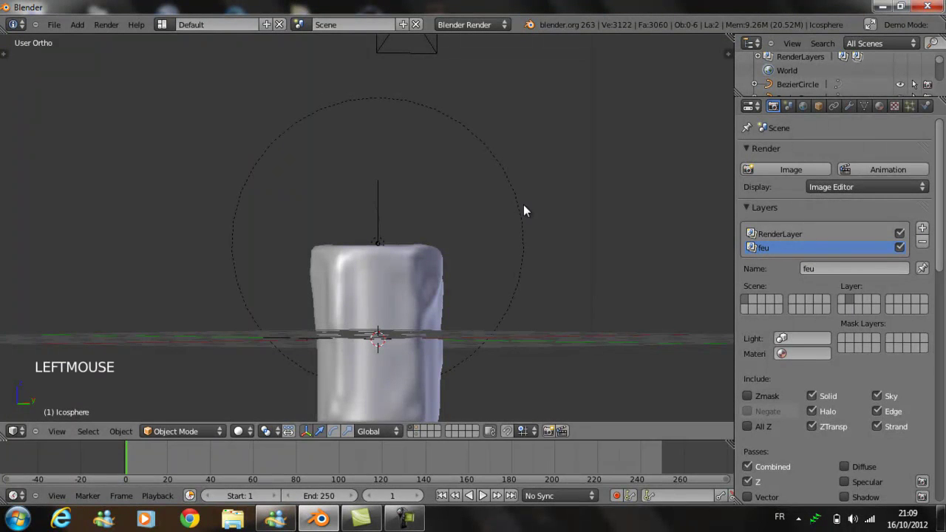
# Show the second scene layer together with the first and render the candle with its flame
pyautogui.click(771, 233)
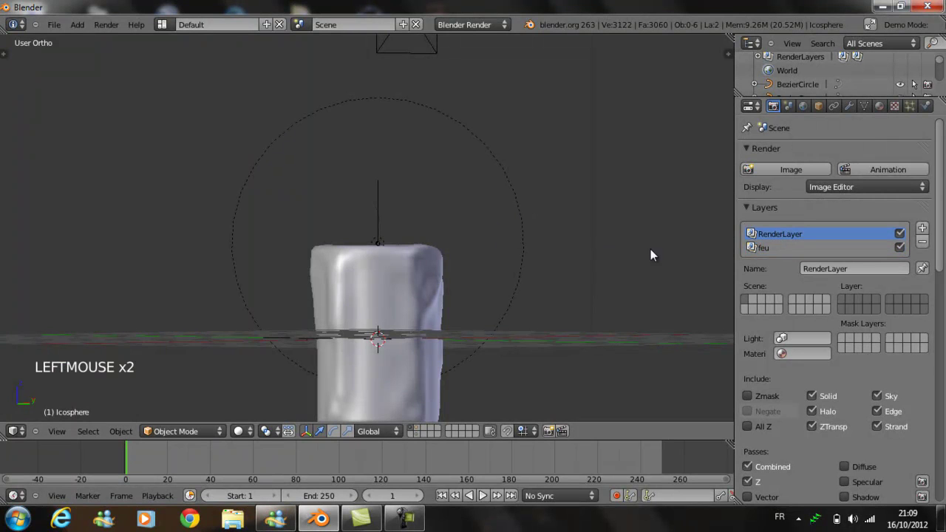
pyautogui.moveTo(455, 274); pyautogui.dragTo(434, 317, button='middle')
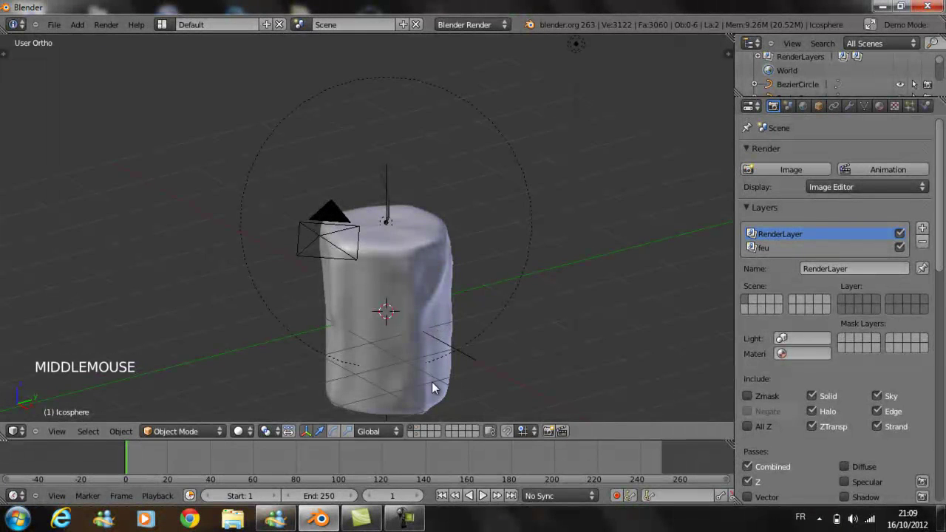
pyautogui.keyDown('shift'); pyautogui.click(418, 429); pyautogui.keyUp('shift')
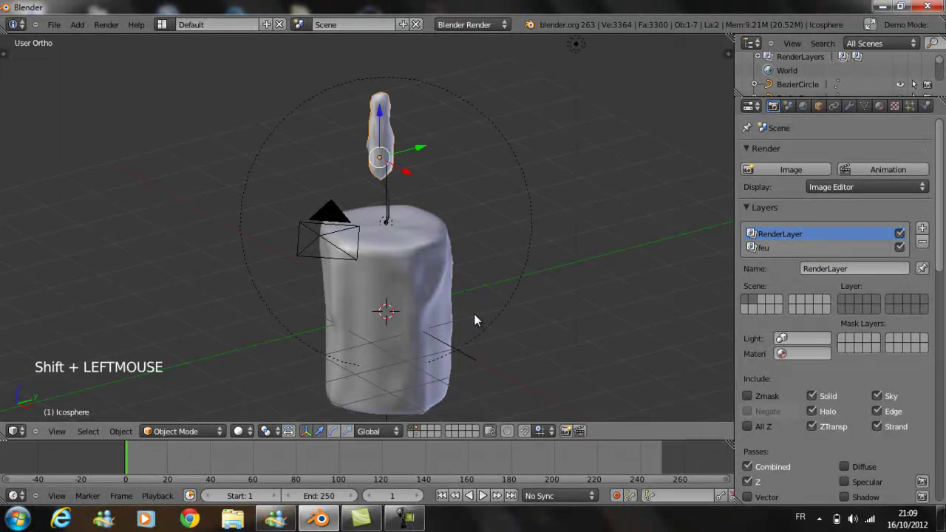
pyautogui.press('F12')
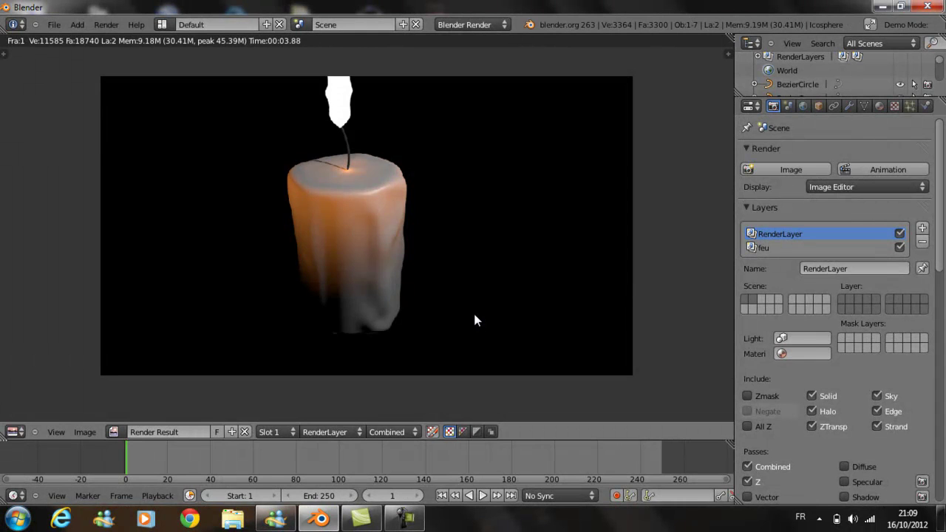
pyautogui.press('Escape')
# Reframe the camera in fly mode to fit the candle and more of the flame, and render the image
pyautogui.press('KP_0')
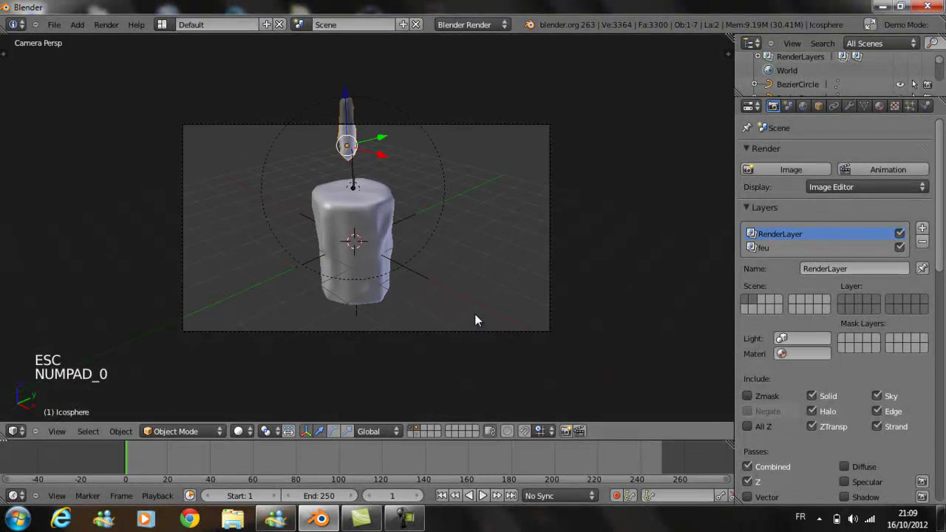
pyautogui.hotkey('shift', 'f')
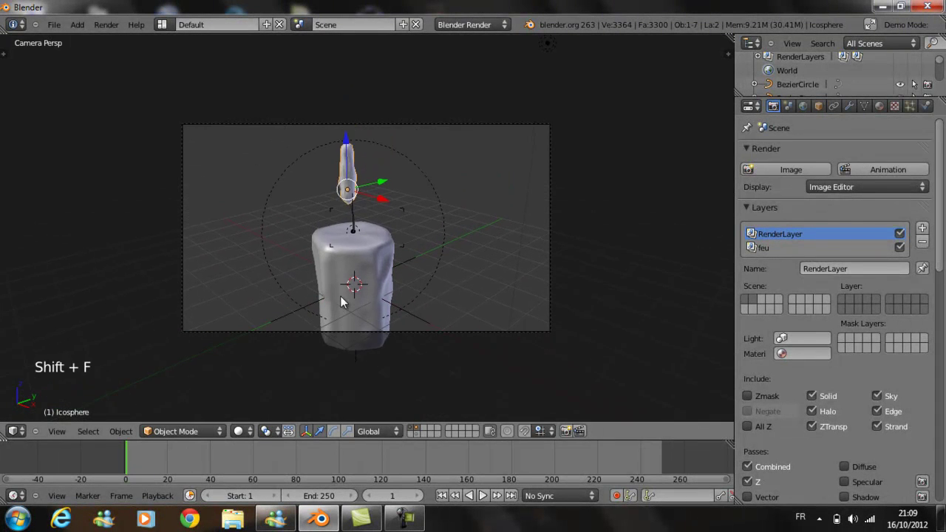
pyautogui.click(352, 251)
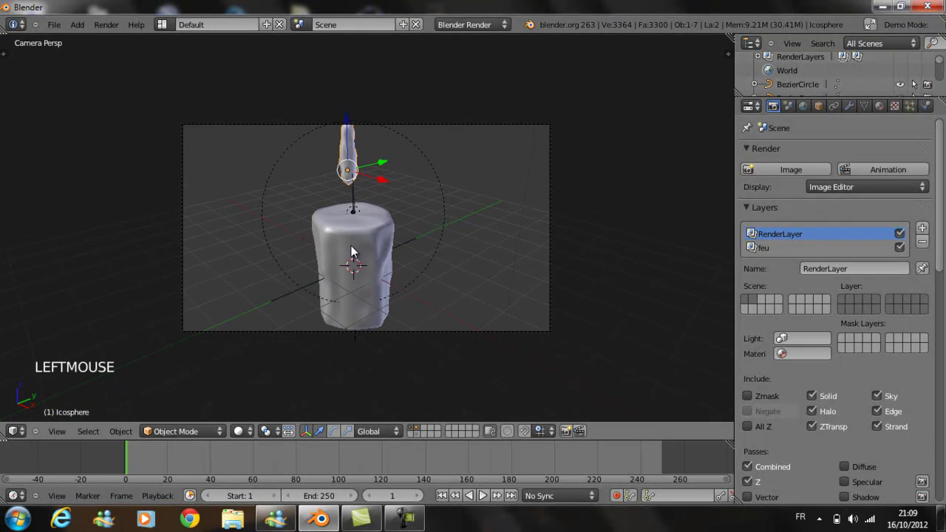
pyautogui.press('F12')
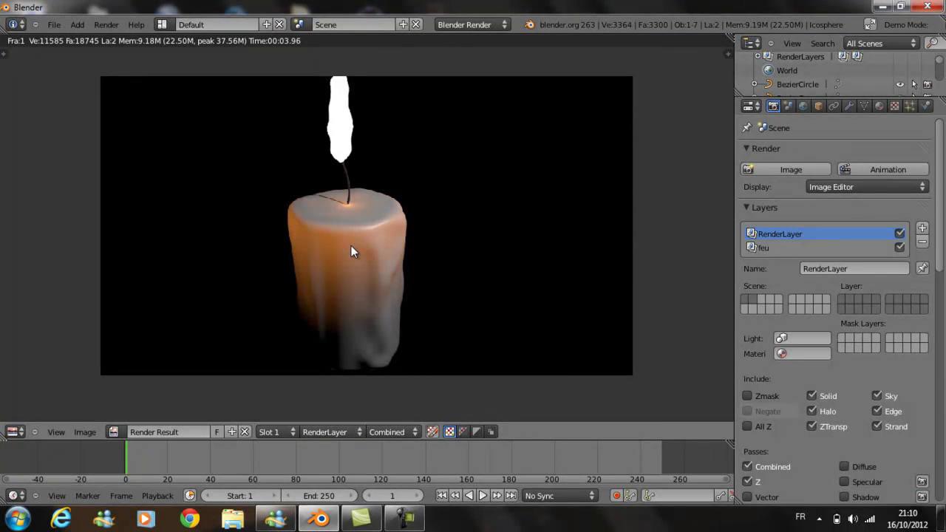
# Switch to the Compositing layout, enable compositing nodes and move the Render Layers node well away from the Composite node
pyautogui.hotkey('ctrl', 'Left')
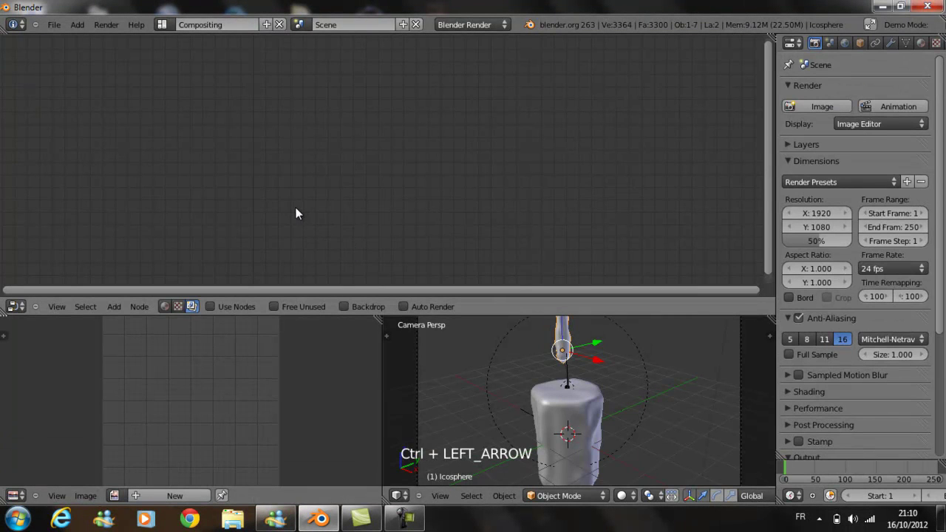
pyautogui.click(210, 307)
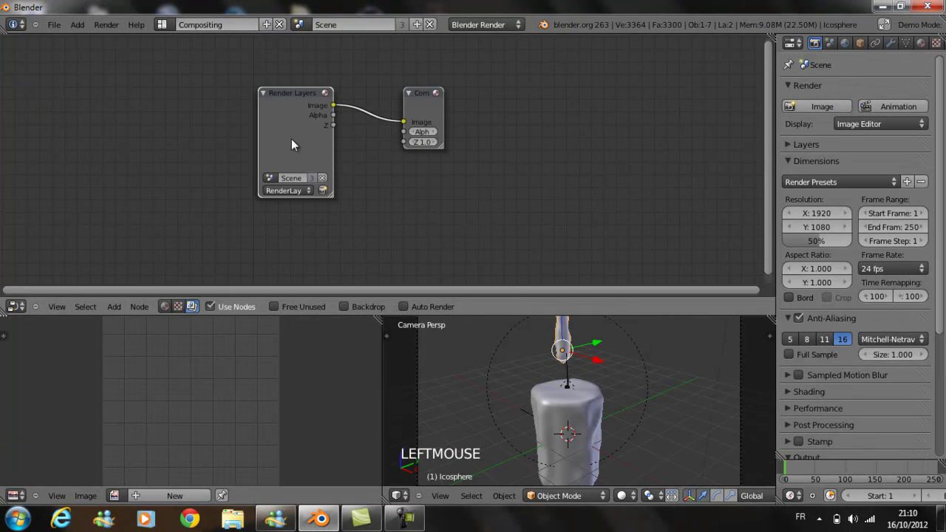
pyautogui.moveTo(291, 145); pyautogui.dragTo(37, 88)
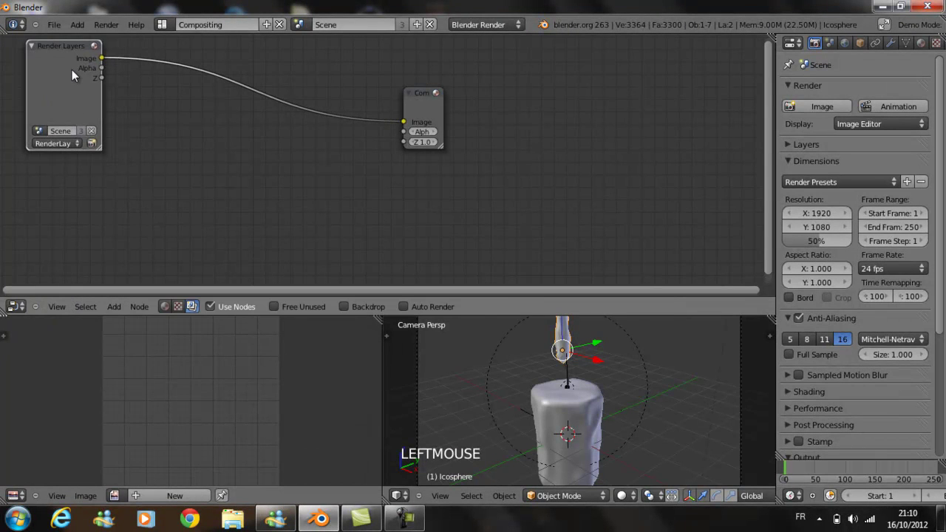
# Duplicate the Render Layers node below the original, set the copy to the feu layer, and maximize the node editor
pyautogui.hotkey('shift', 'd')
pyautogui.click(80, 190)
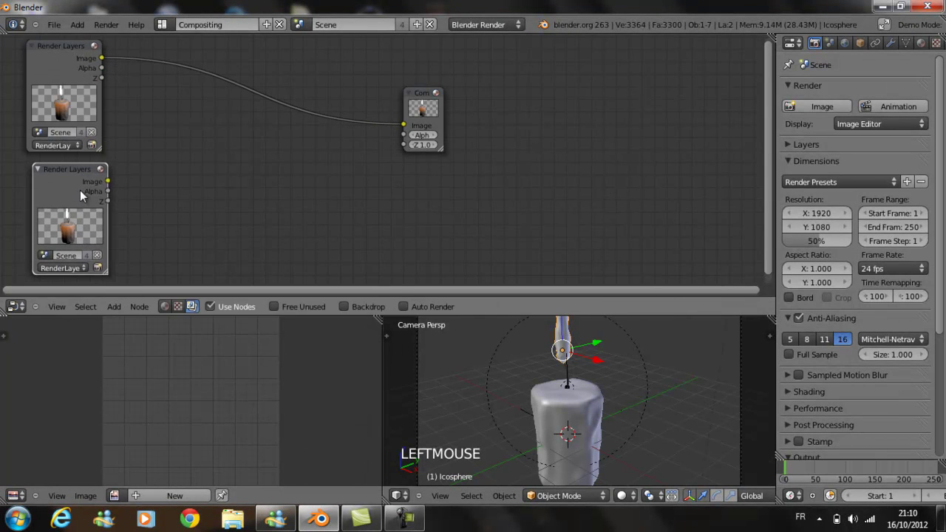
pyautogui.moveTo(176, 202); pyautogui.dragTo(213, 202, button='middle')
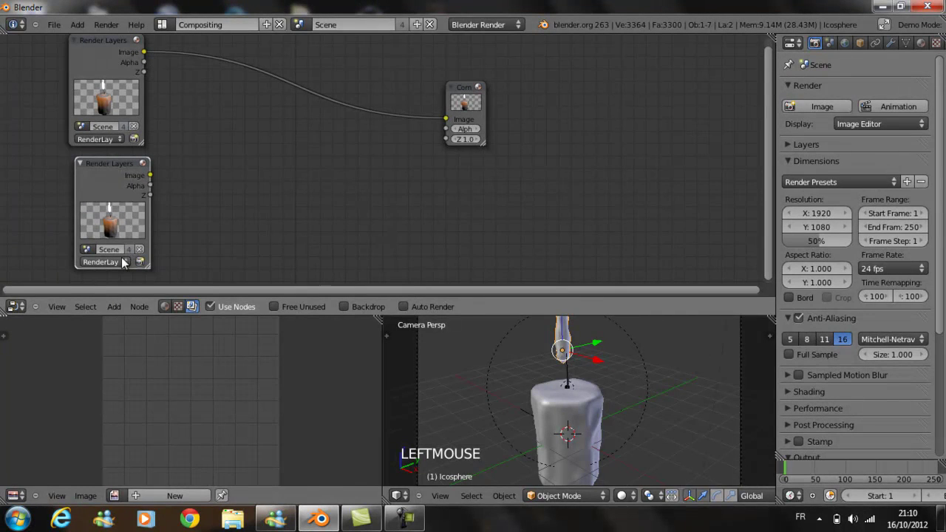
pyautogui.click(123, 263)
pyautogui.click(121, 248)
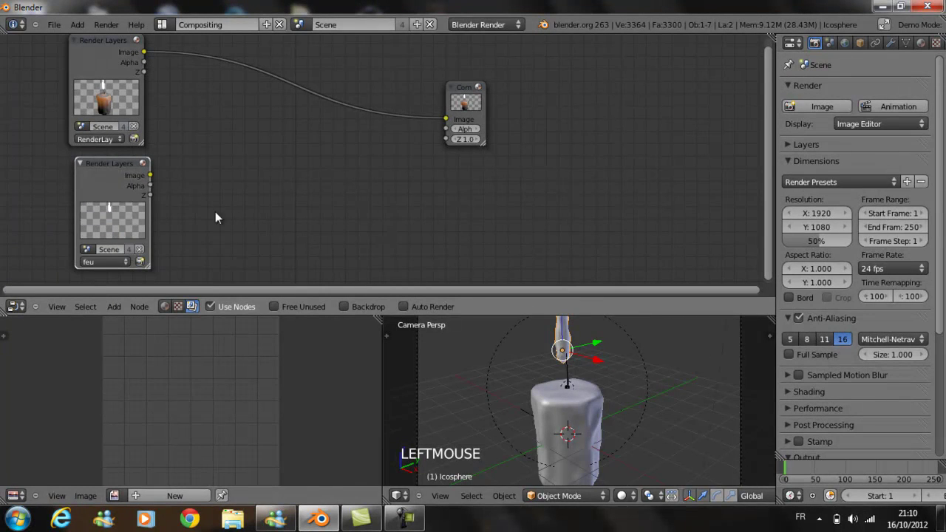
pyautogui.moveTo(273, 181); pyautogui.dragTo(245, 191, button='middle')
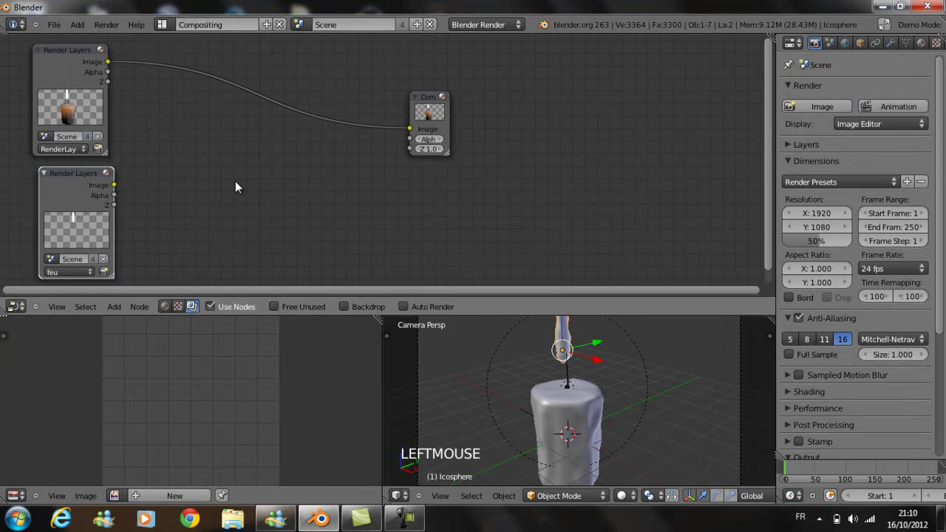
pyautogui.hotkey('ctrl', 'Up')
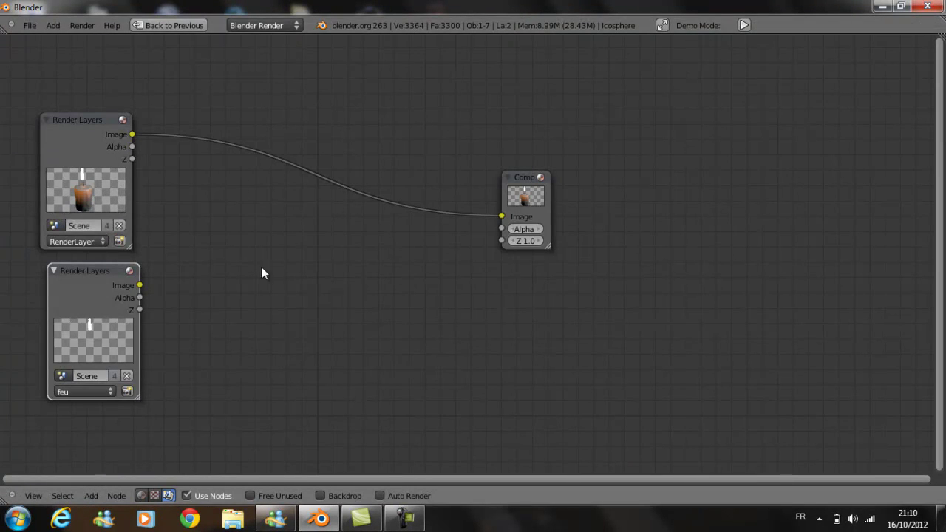
# Space the feu Render Layers node below the original and add a Blur node beside it
pyautogui.moveTo(273, 271); pyautogui.dragTo(270, 249, button='middle')
pyautogui.moveTo(167, 255); pyautogui.dragTo(156, 275)
pyautogui.hotkey('shift', 'a')
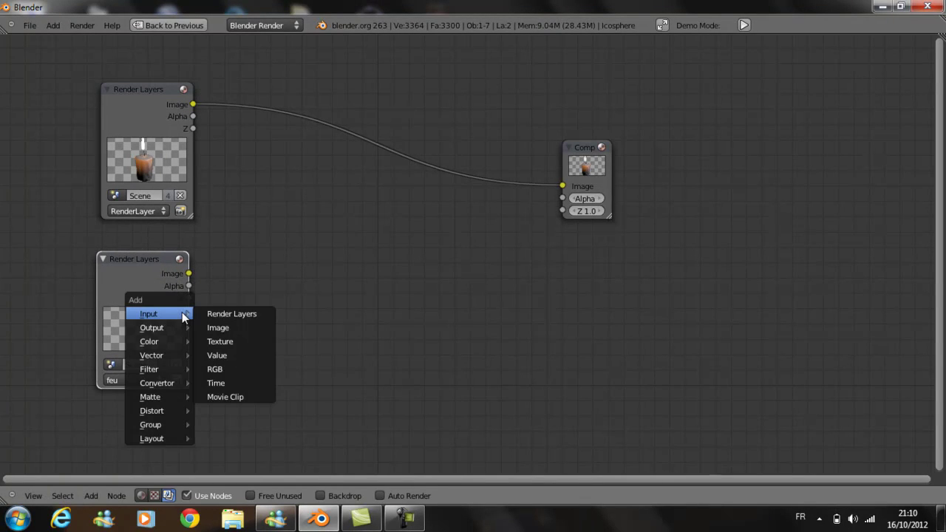
pyautogui.moveTo(167, 334)
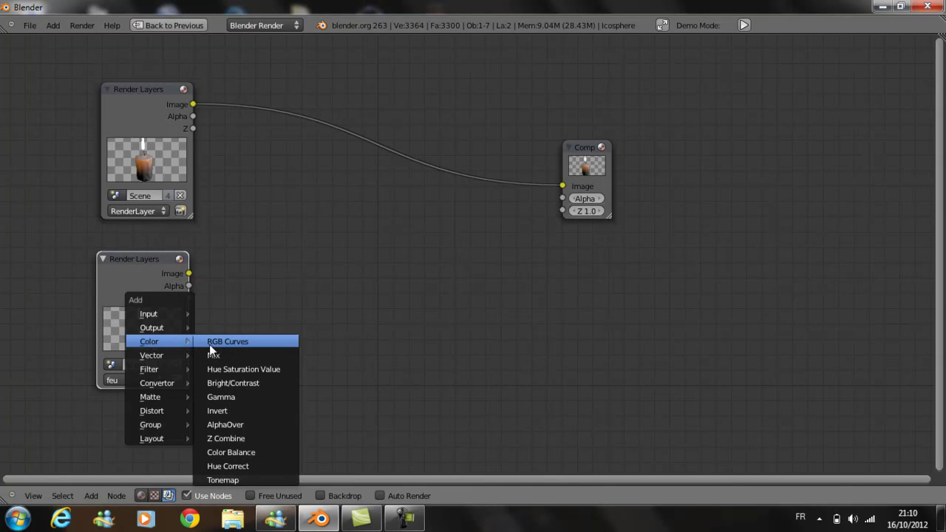
pyautogui.moveTo(174, 368)
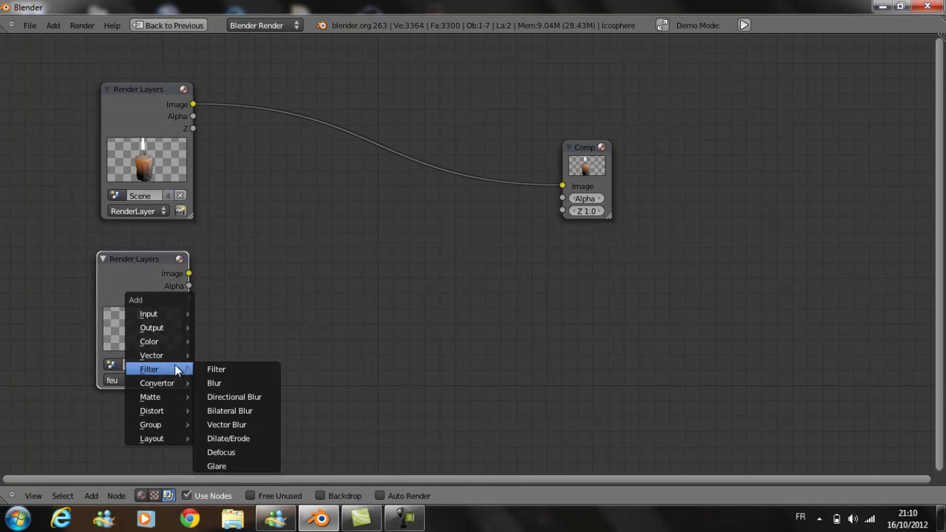
pyautogui.click(235, 381)
pyautogui.click(247, 251)
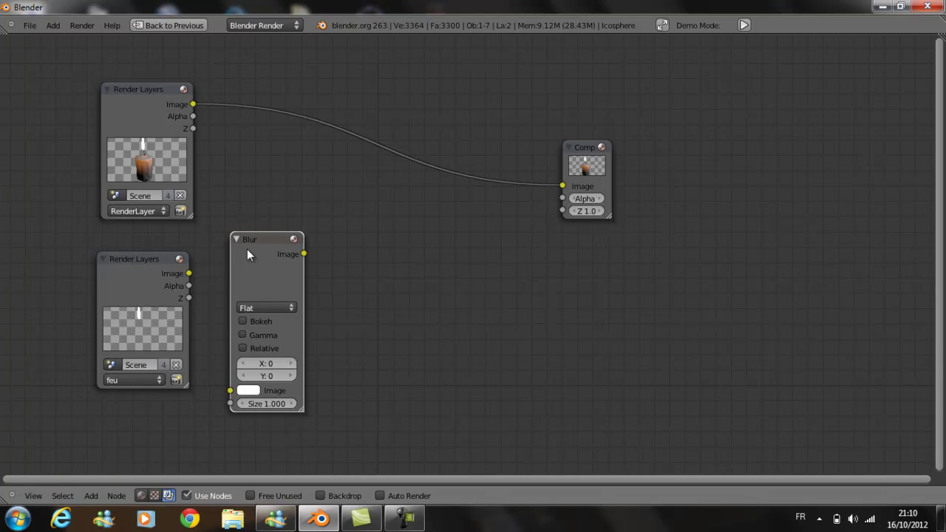
# Set the Blur node to Fast Gaussian with X and Y at 50, and connect the feu layer's image to it
pyautogui.click(270, 309)
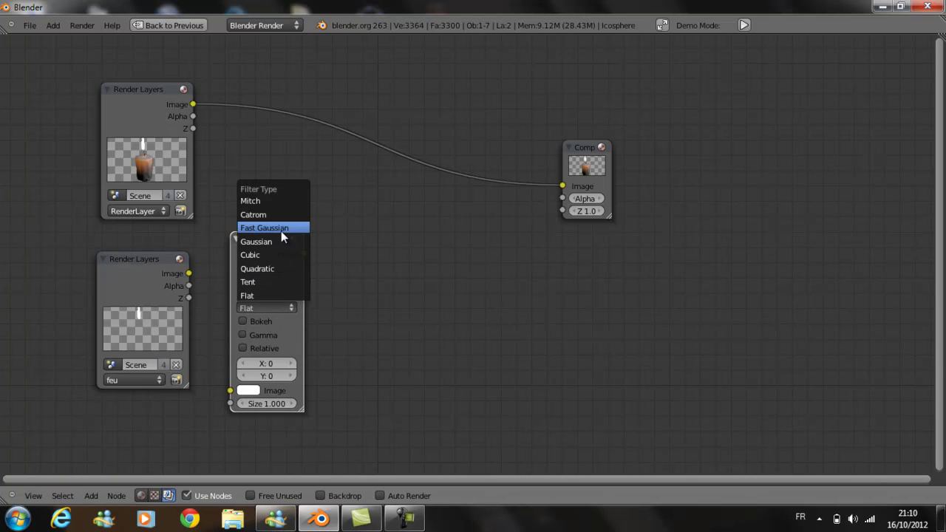
pyautogui.click(280, 228)
pyautogui.click(273, 335)
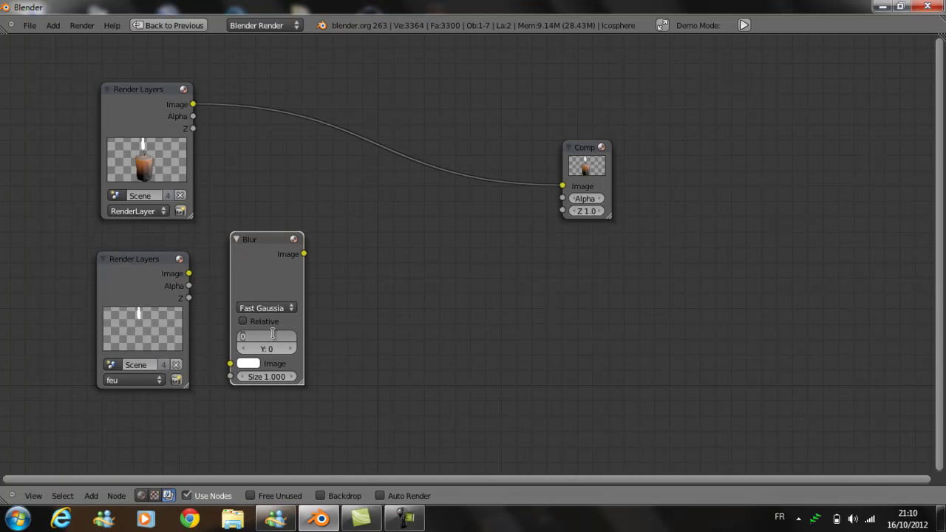
pyautogui.write('50')
pyautogui.press('Tab')
pyautogui.write('5')
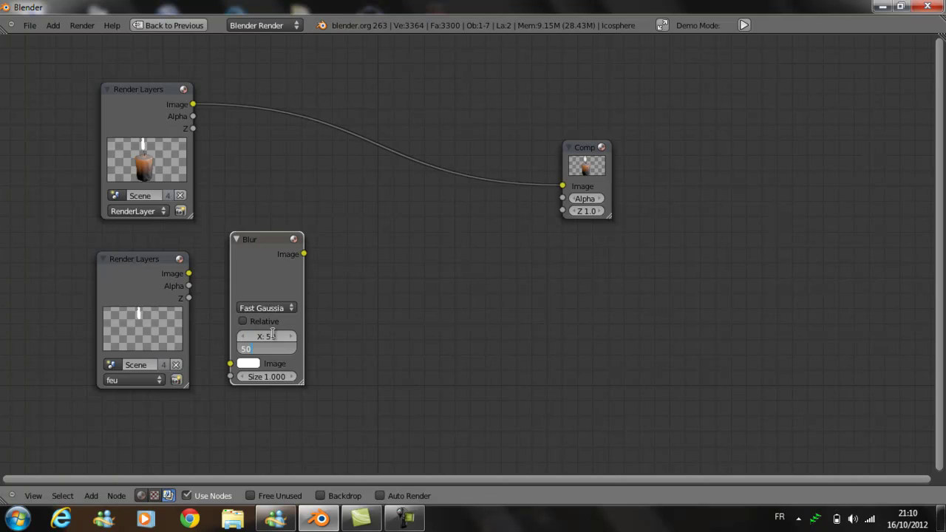
pyautogui.press('Return')
pyautogui.moveTo(185, 272); pyautogui.dragTo(230, 364)
pyautogui.click(244, 292)
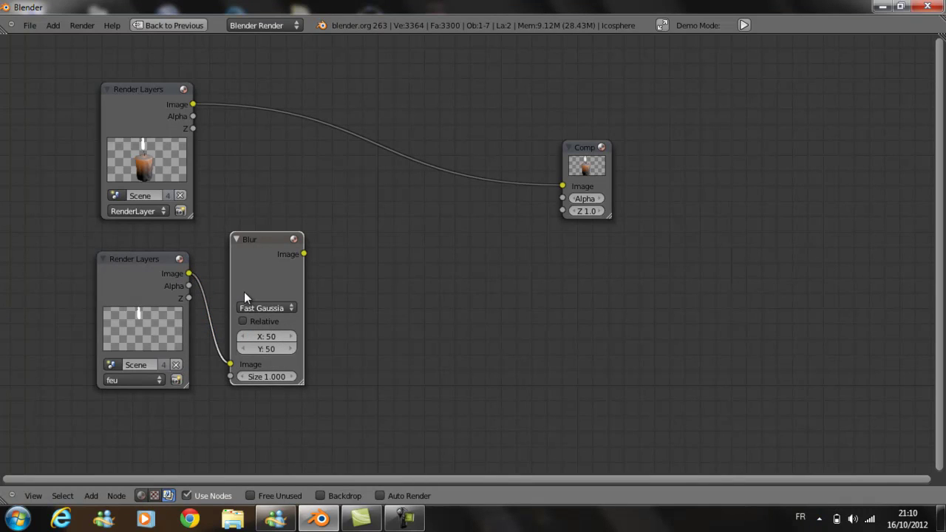
# Add an RGB Curves node after the Blur node and connect the blurred image to its Image input
pyautogui.hotkey('shift', 'a')
pyautogui.moveTo(243, 267)
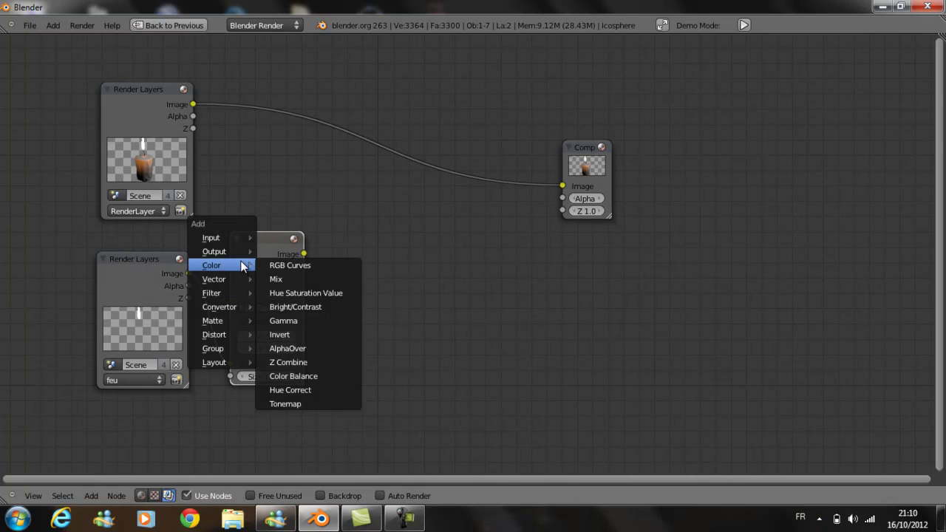
pyautogui.click(283, 266)
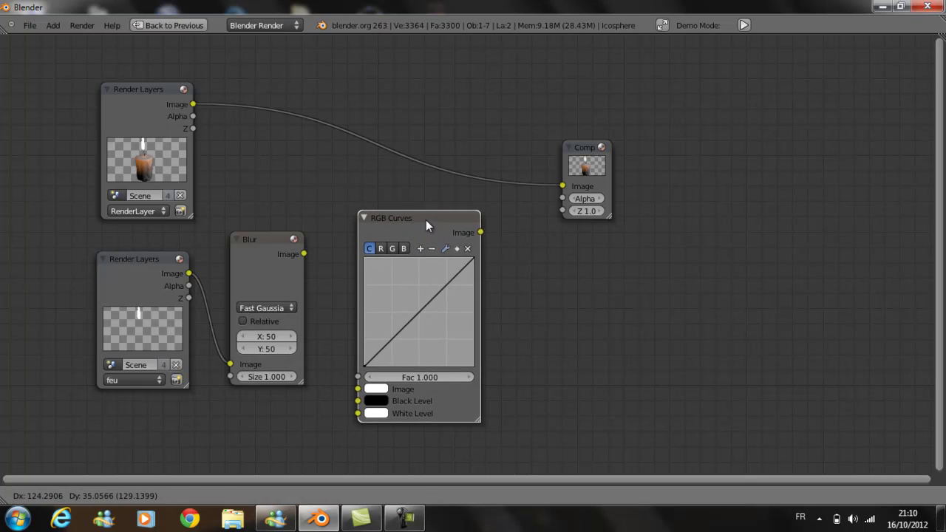
pyautogui.click(426, 220)
pyautogui.moveTo(304, 254); pyautogui.dragTo(357, 385)
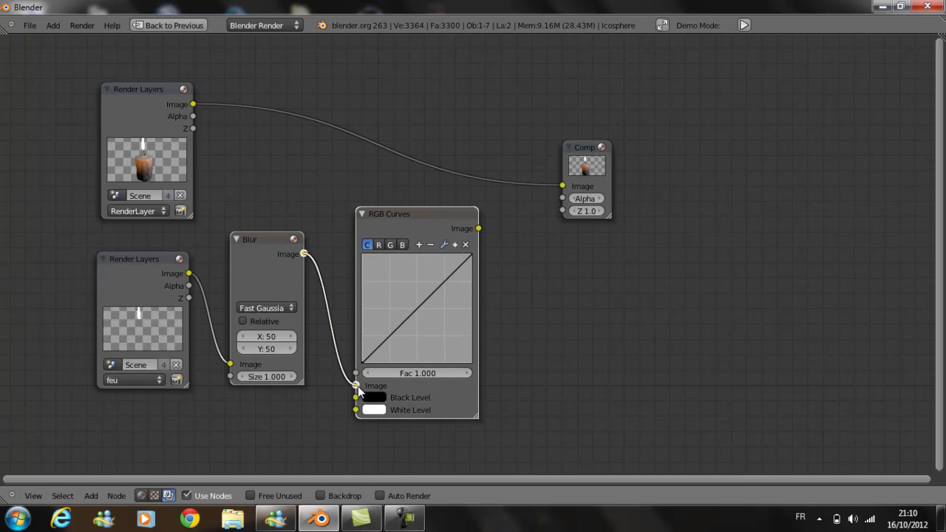
# Add a Mix node with the feu layer's image in its first image input and the RGB Curves output in its second
pyautogui.hotkey('shift', 'a')
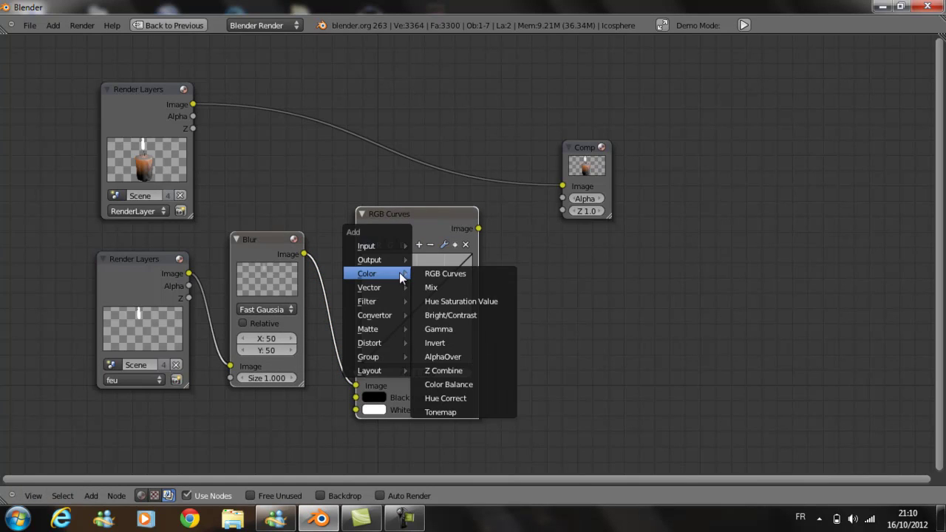
pyautogui.click(439, 288)
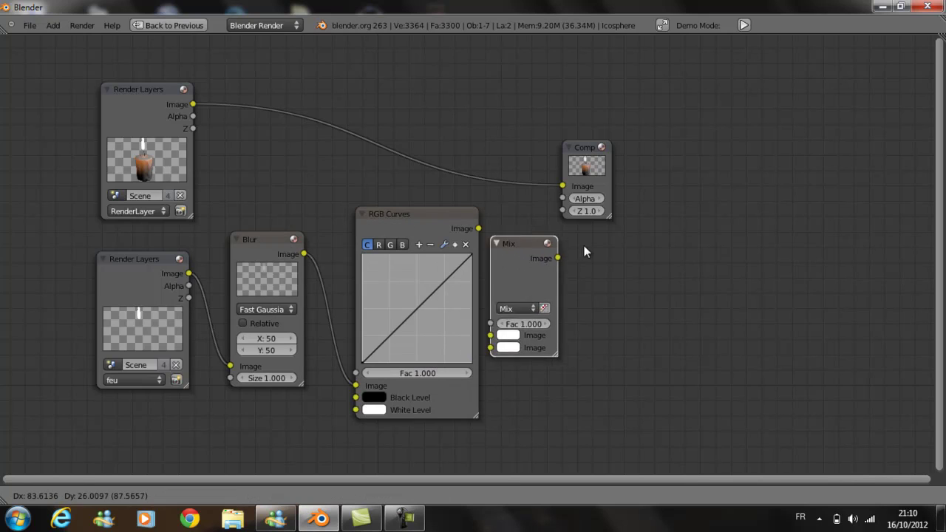
pyautogui.click(546, 249)
pyautogui.moveTo(479, 228); pyautogui.dragTo(189, 274)
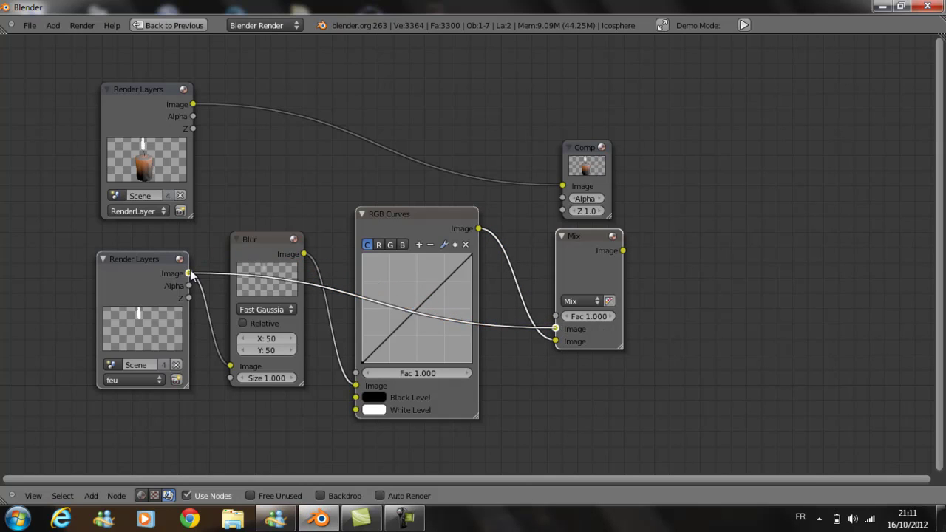
# Add a Viewer node fed by the Mix node's output and show the result as the node editor's backdrop
pyautogui.hotkey('shift', 'a')
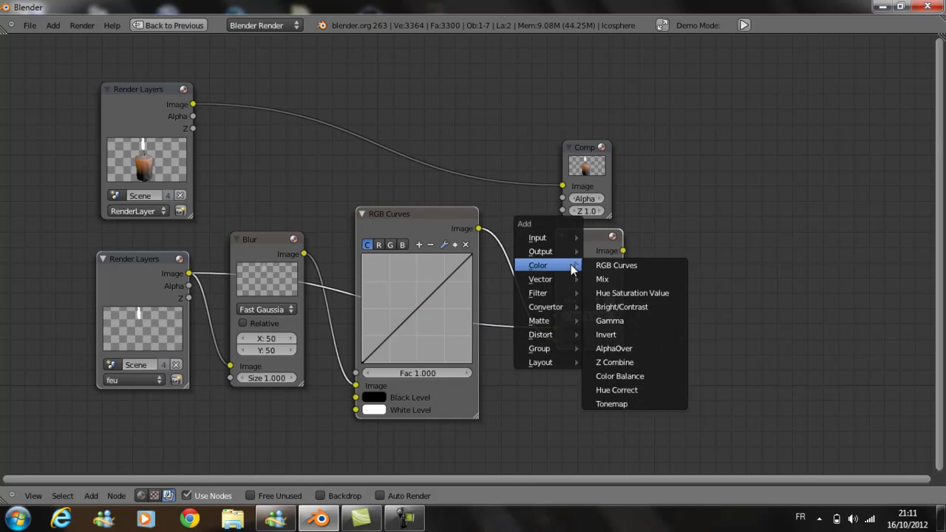
pyautogui.moveTo(563, 252)
pyautogui.click(610, 265)
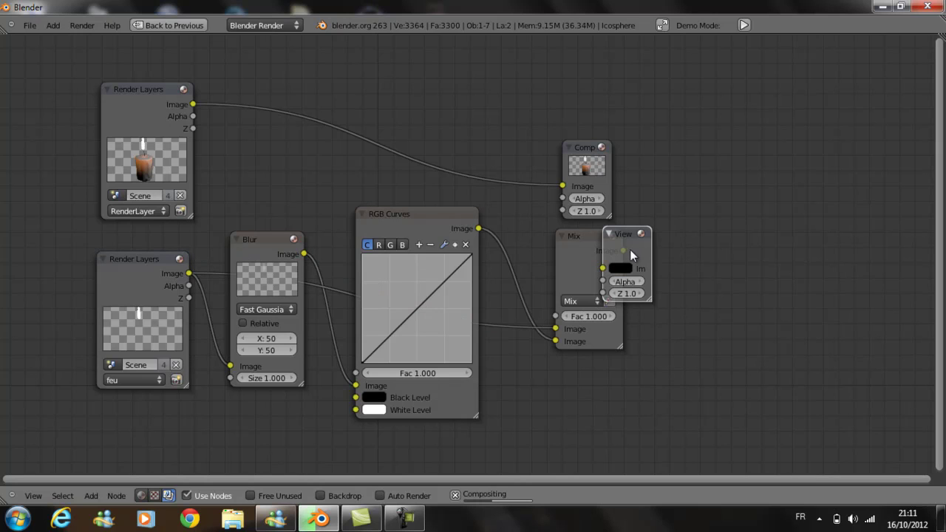
pyautogui.click(742, 234)
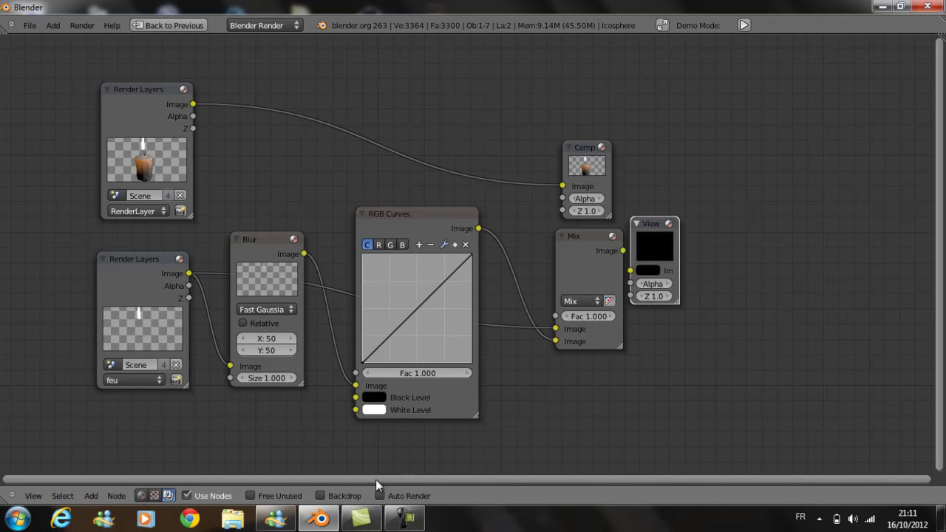
pyautogui.click(320, 496)
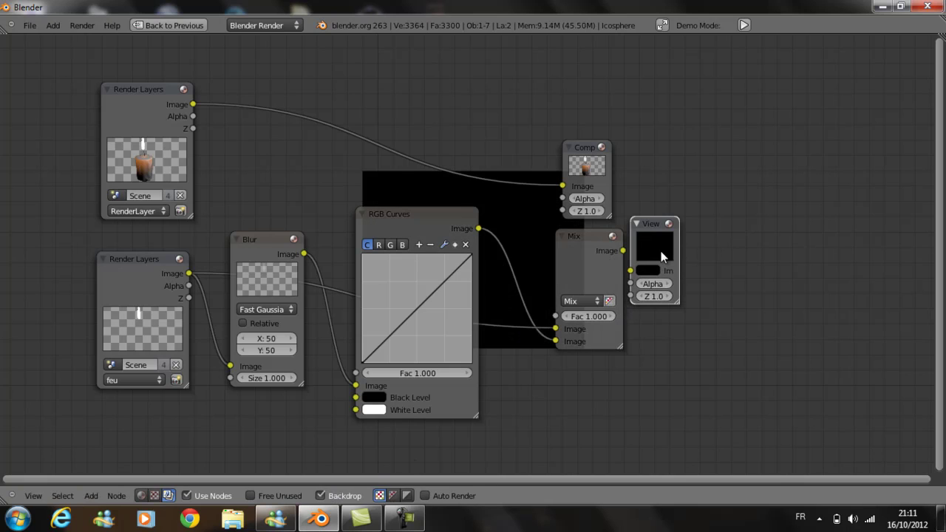
pyautogui.moveTo(662, 252); pyautogui.dragTo(726, 236)
pyautogui.moveTo(624, 253); pyautogui.dragTo(668, 261)
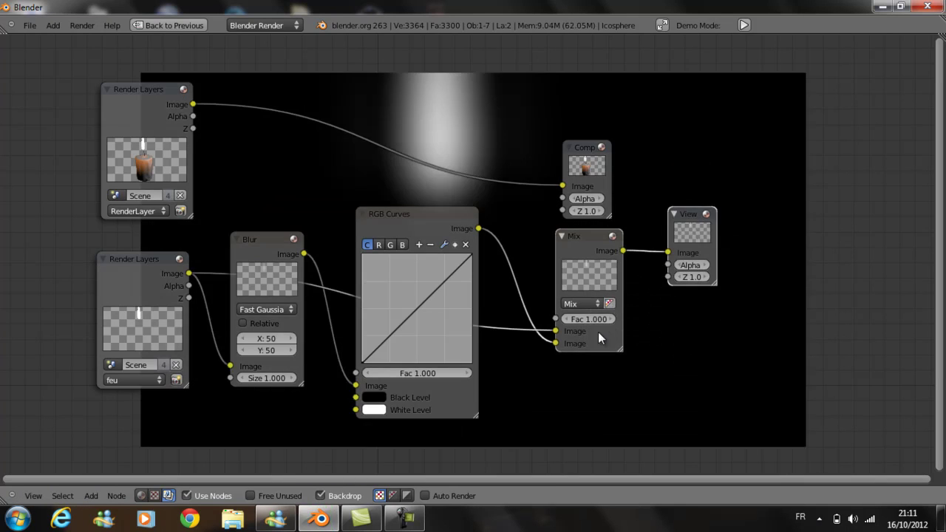
# Tint the flame glow yellow in the RGB Curves node by raising the combined, red and green curves and lowering the blue curve
pyautogui.moveTo(598, 332); pyautogui.dragTo(440, 359, button='middle')
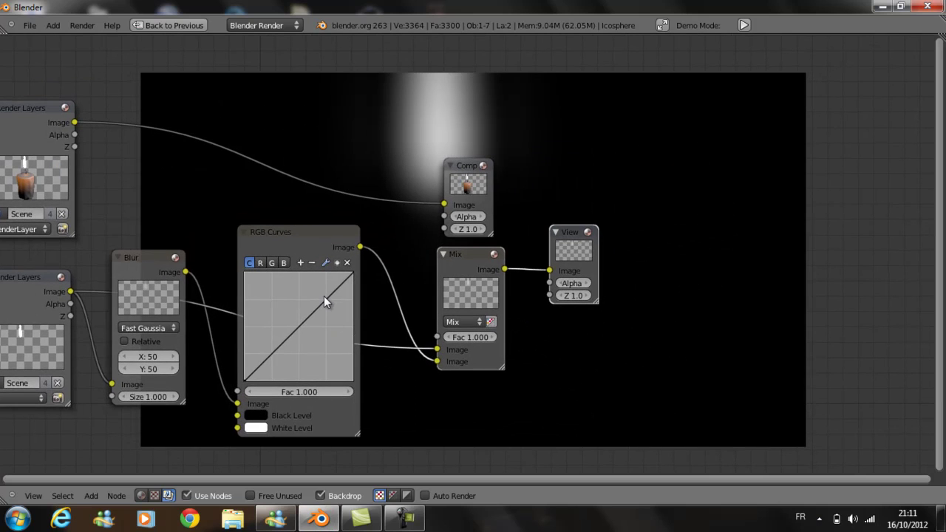
pyautogui.moveTo(324, 296); pyautogui.dragTo(307, 285)
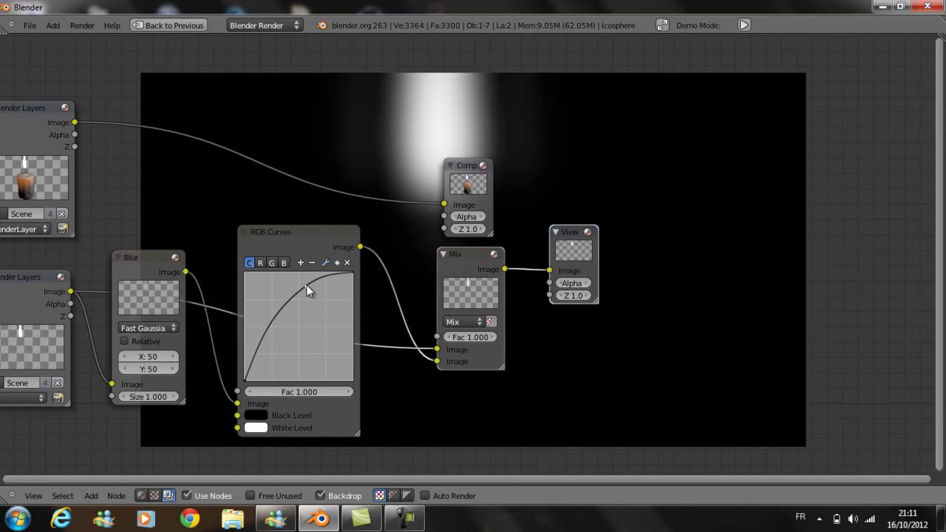
pyautogui.click(260, 263)
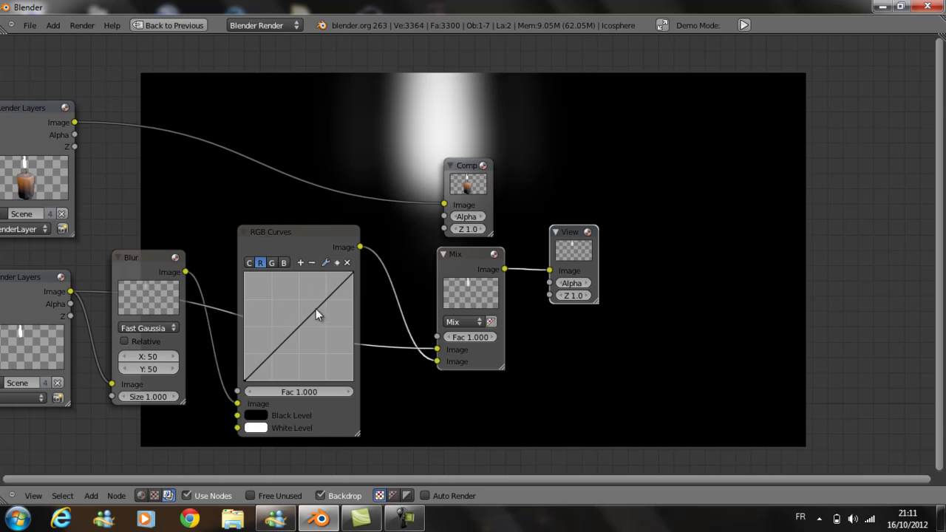
pyautogui.moveTo(316, 308)
pyautogui.mouseDown()
pyautogui.moveTo(302, 298)
pyautogui.moveTo(318, 325)
pyautogui.moveTo(299, 309)
pyautogui.mouseUp()
pyautogui.click(272, 263)
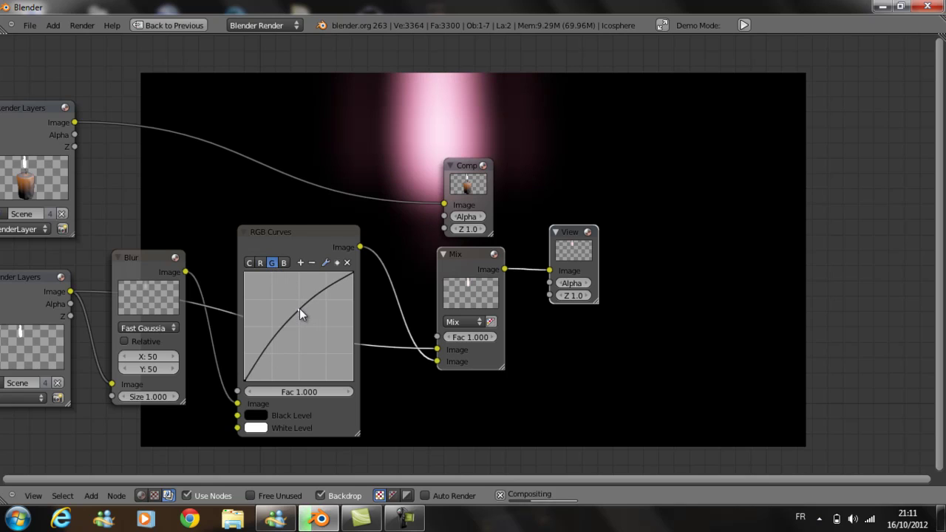
pyautogui.click(285, 263)
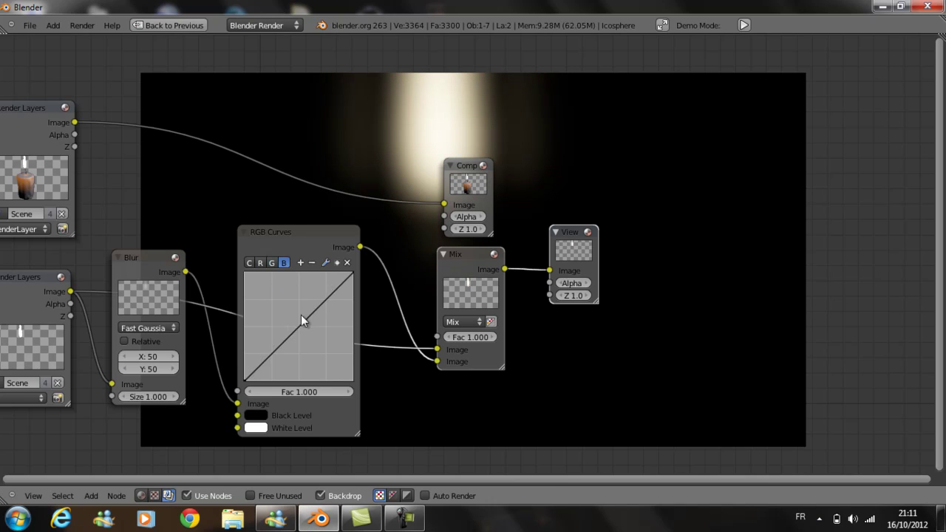
pyautogui.moveTo(312, 328); pyautogui.dragTo(317, 335)
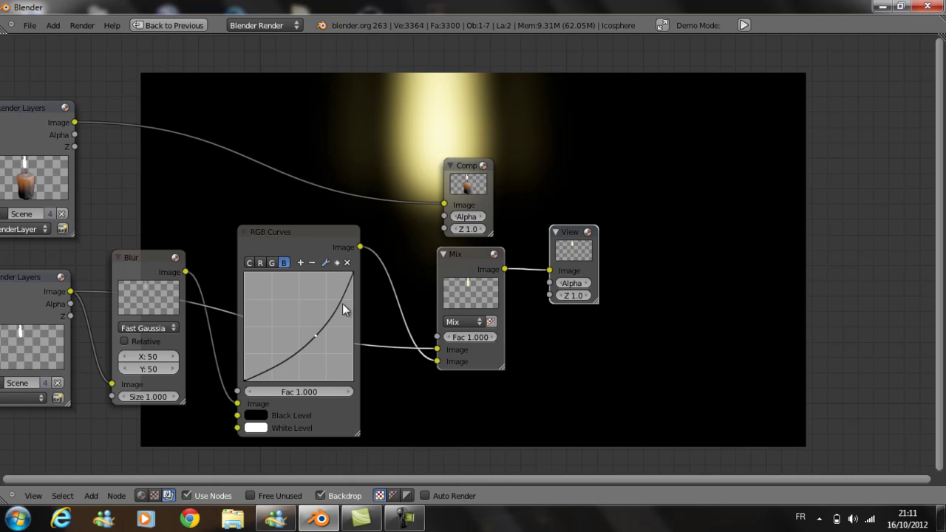
# Try a factor of 2 on the Mix node and set it back to 1
pyautogui.click(473, 338)
pyautogui.write('2')
pyautogui.press('Return')
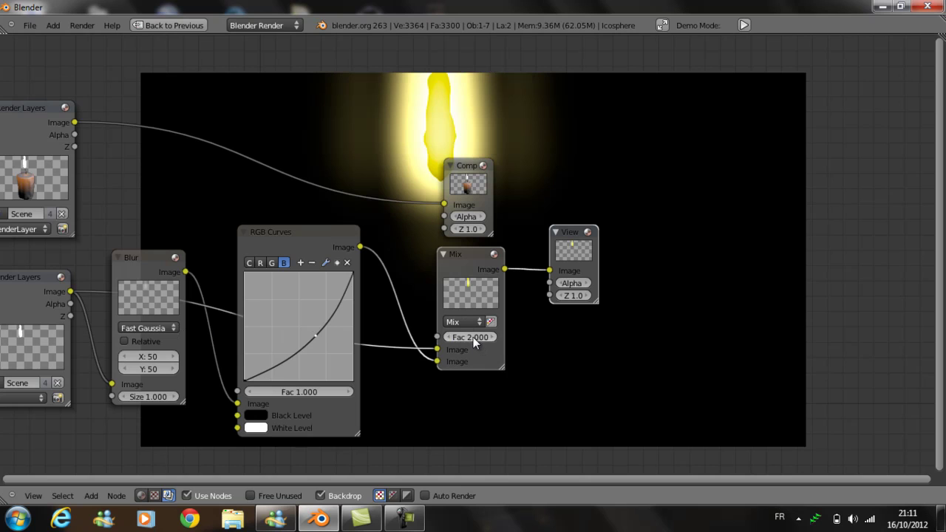
pyautogui.click(473, 337)
pyautogui.write('1')
pyautogui.press('Return')
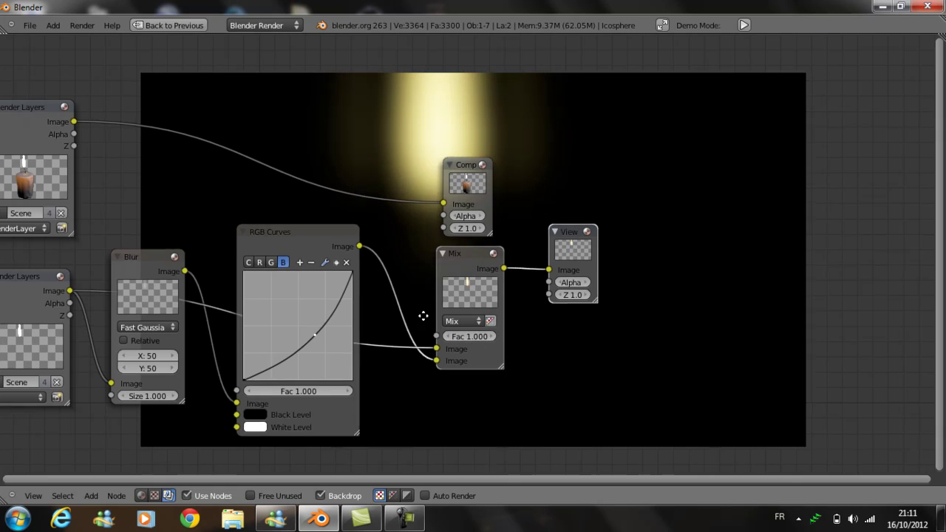
# Set the Mix node's blend type to Add, and move the Composite and Viewer nodes away to free space around it
pyautogui.moveTo(481, 317); pyautogui.dragTo(379, 320, button='middle')
pyautogui.scroll(-1, 423, 297)
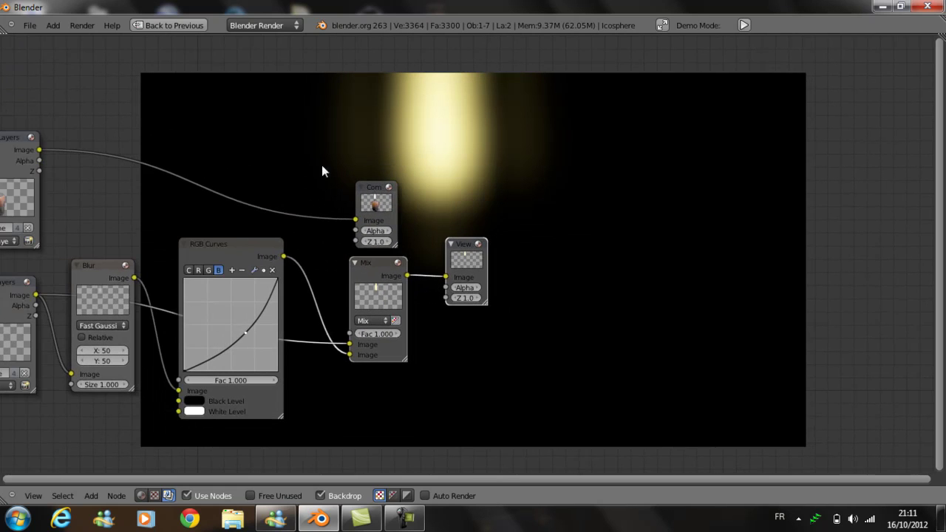
pyautogui.moveTo(380, 187); pyautogui.dragTo(581, 97)
pyautogui.click(368, 299)
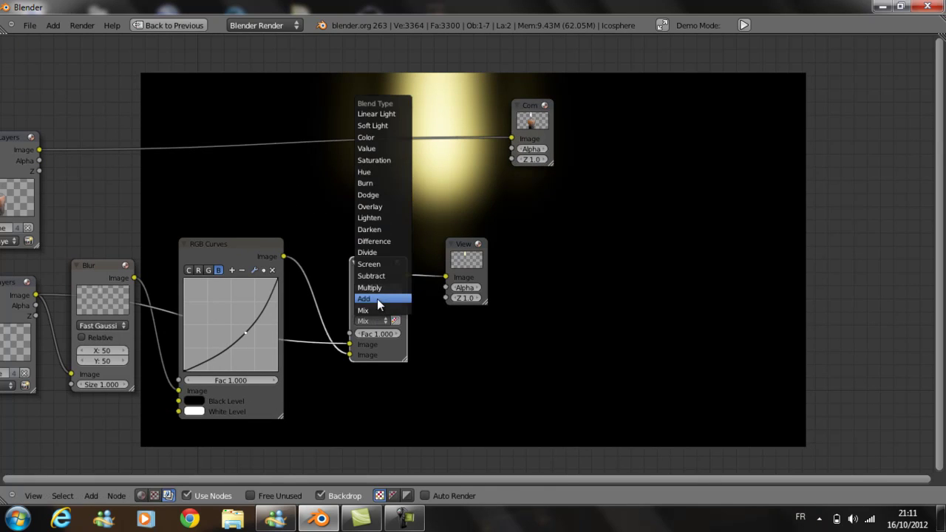
pyautogui.click(378, 299)
pyautogui.moveTo(482, 265); pyautogui.dragTo(551, 255)
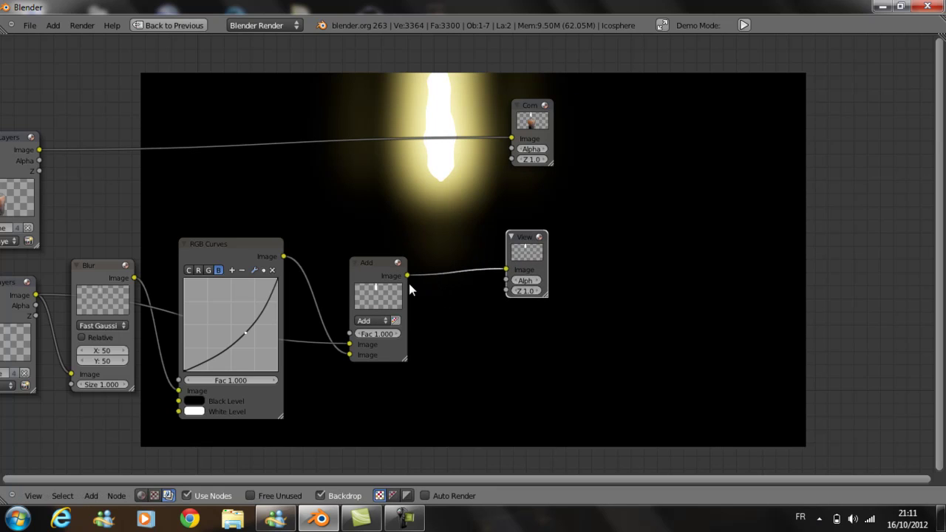
# Insert a second Mix node on the link between the Add node and the Viewer
pyautogui.hotkey('shift', 'a')
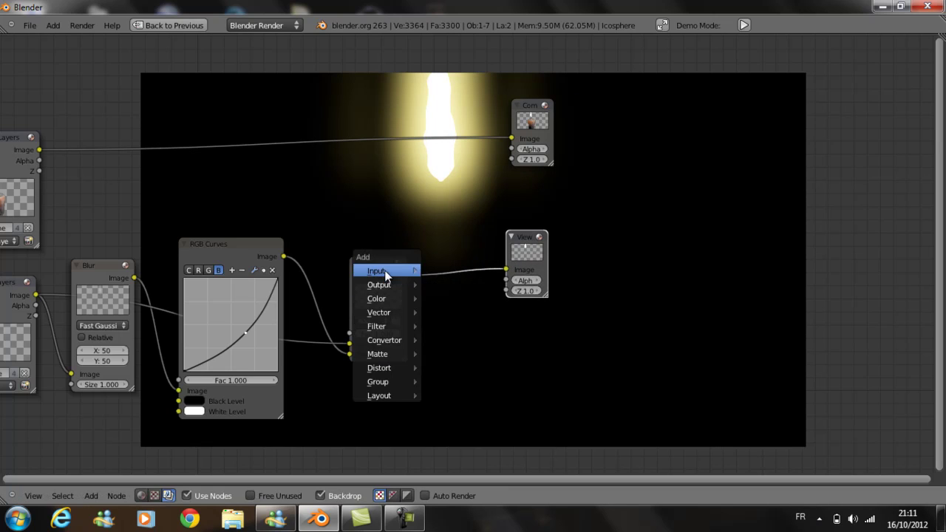
pyautogui.moveTo(404, 278)
pyautogui.moveTo(392, 299)
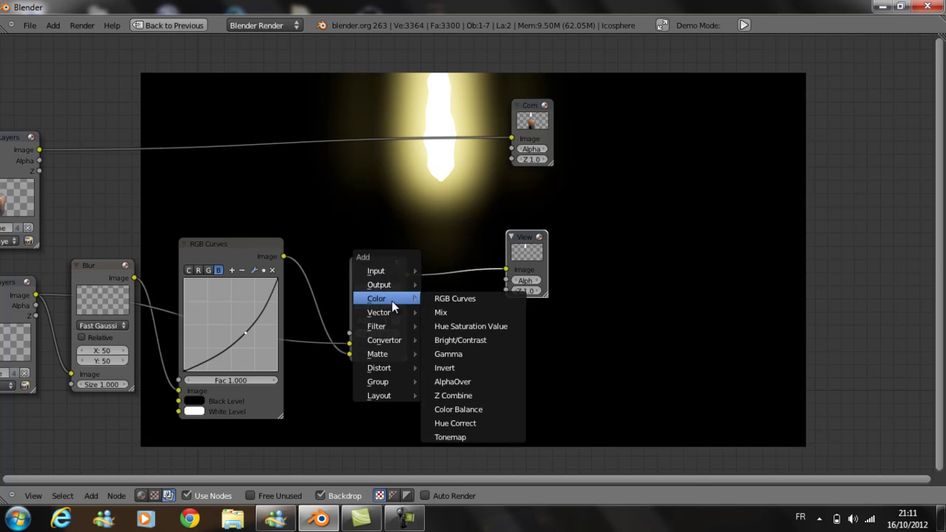
pyautogui.click(454, 314)
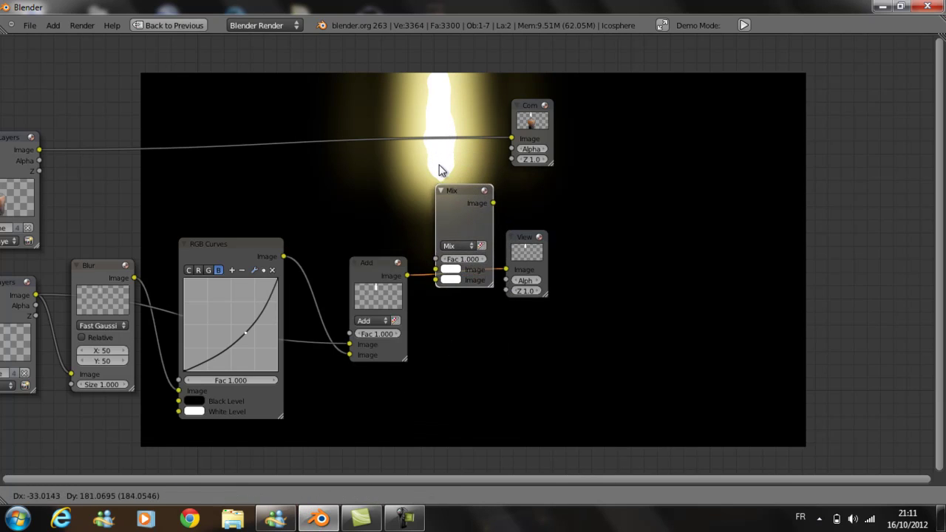
pyautogui.click(440, 170)
# Connect the candle's Render Layers image to the new Mix node's second image input and set its blend type to Add
pyautogui.moveTo(434, 281); pyautogui.dragTo(43, 149)
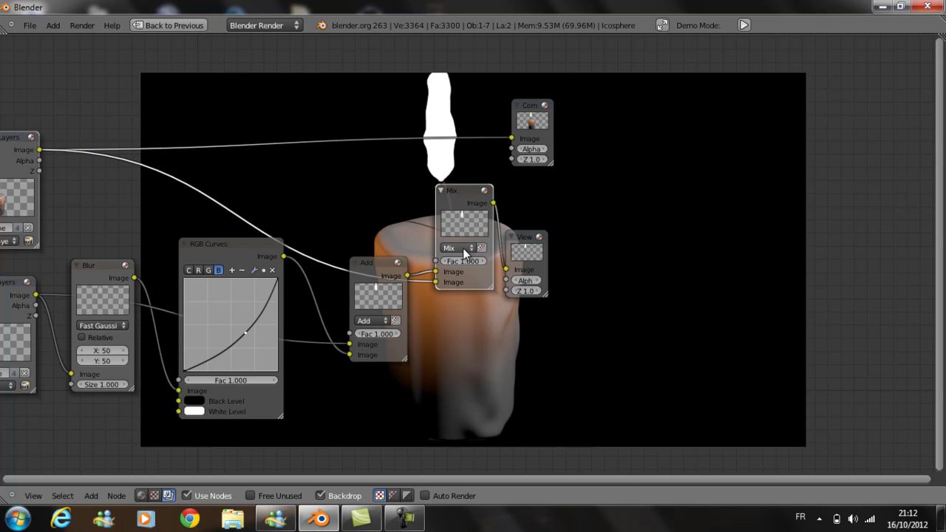
pyautogui.click(468, 248)
pyautogui.click(465, 226)
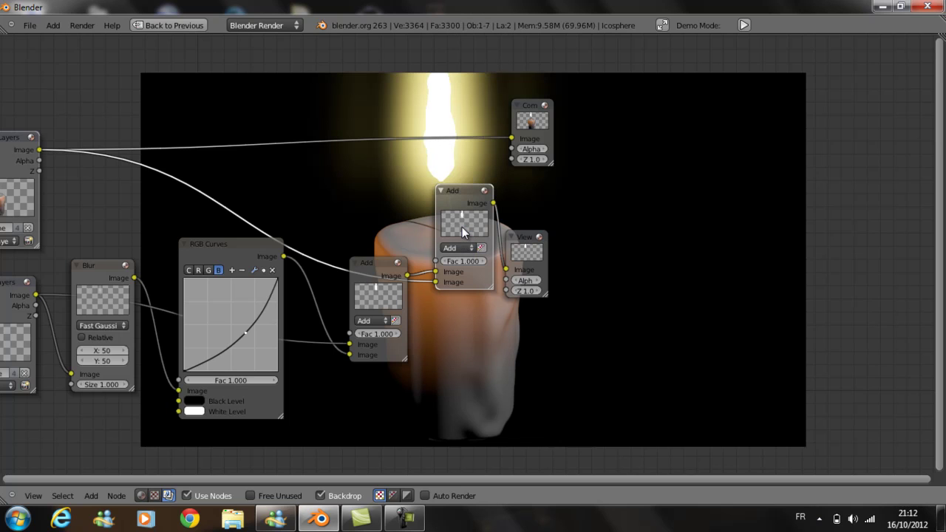
# Move the Composite node away from the second Add node and feed it that node's image output
pyautogui.moveTo(555, 303); pyautogui.dragTo(272, 360, button='middle')
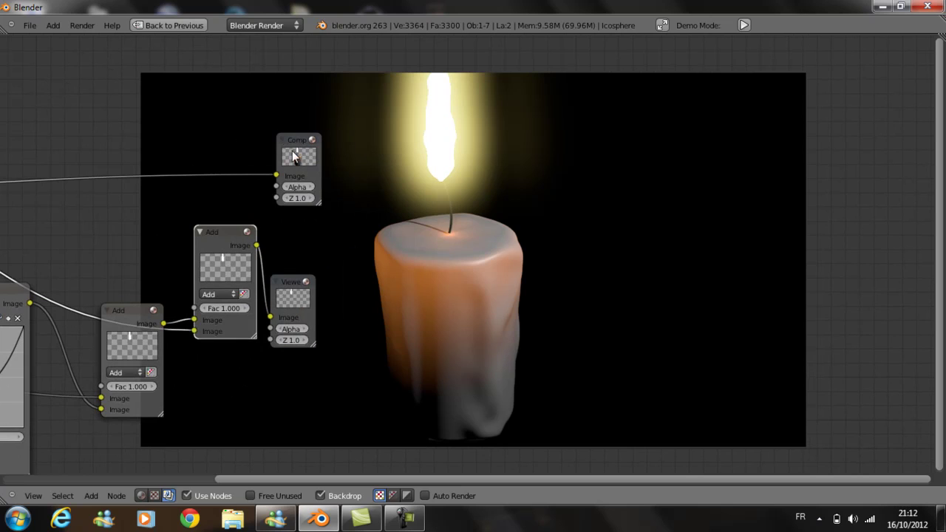
pyautogui.moveTo(294, 155); pyautogui.dragTo(355, 160)
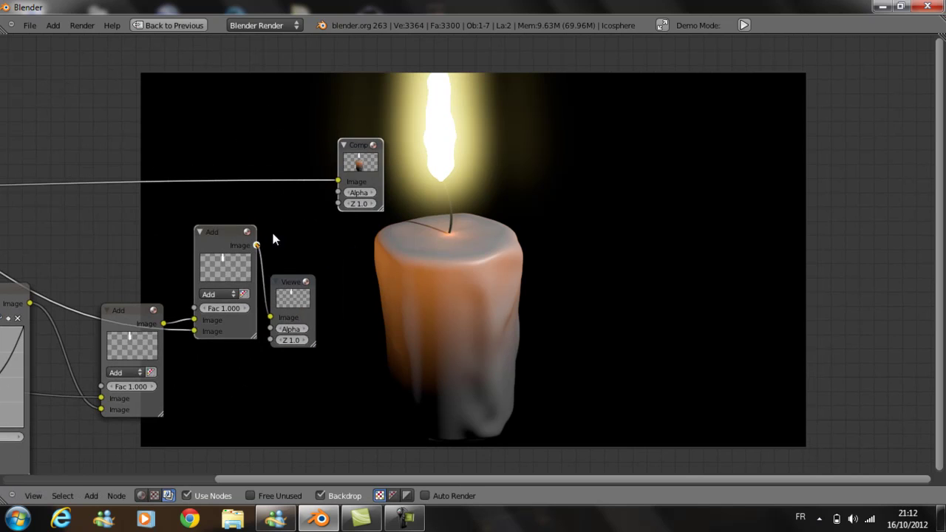
pyautogui.moveTo(257, 245); pyautogui.dragTo(338, 181)
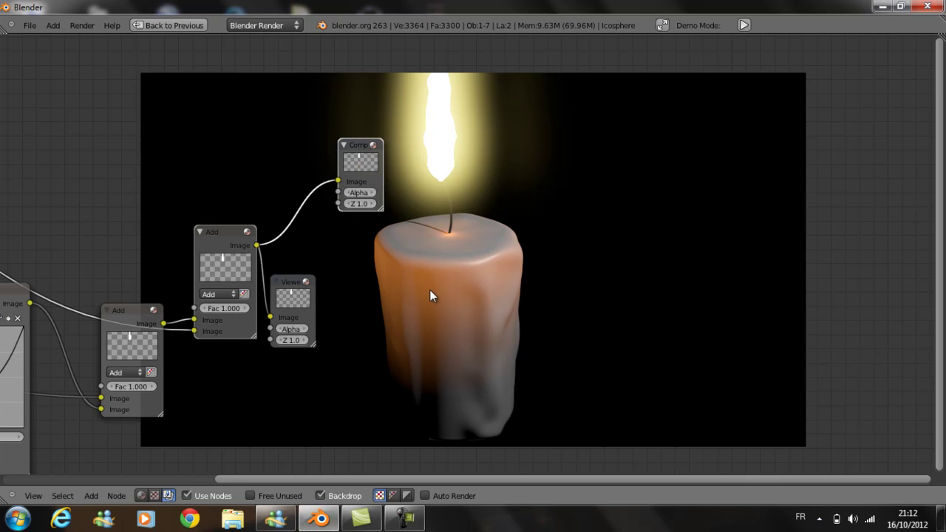
# Return to the Default screen layout and change the lamp above the candle to an Area lamp
pyautogui.hotkey('ctrl', 'Down')
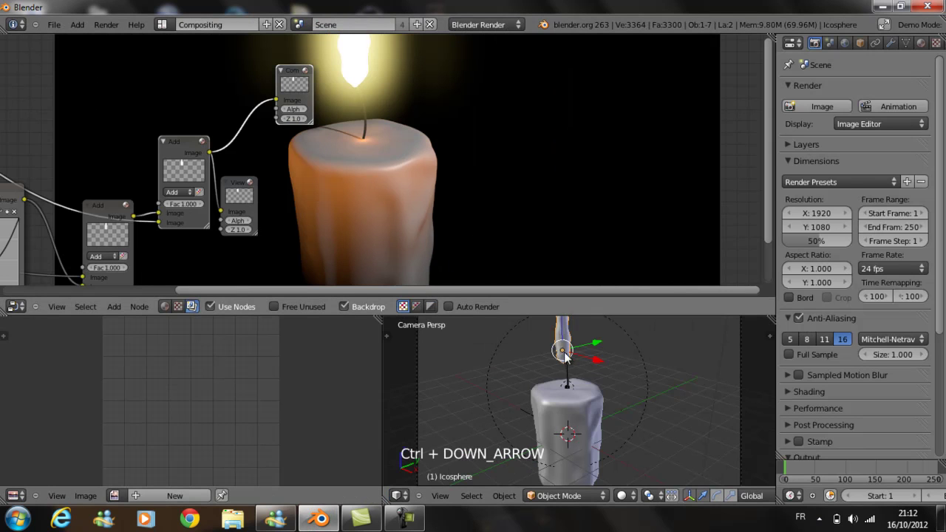
pyautogui.hotkey('ctrl', 'Right')
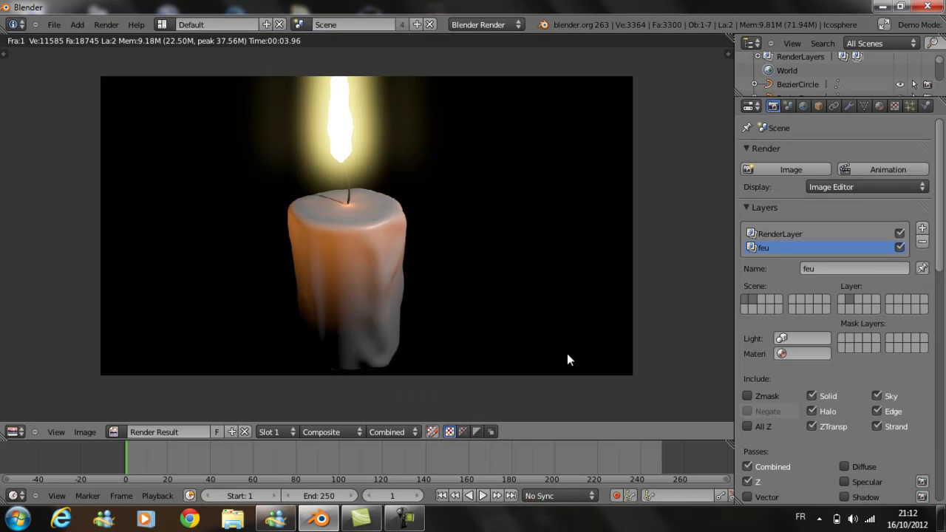
pyautogui.press('Escape')
pyautogui.moveTo(433, 231); pyautogui.dragTo(532, 291, button='middle')
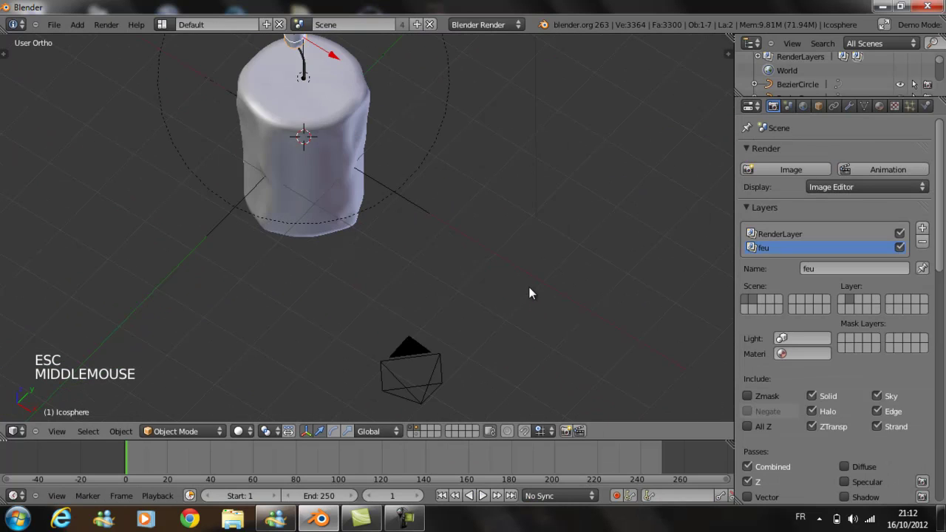
pyautogui.scroll(-3, 484, 200)
pyautogui.rightClick(467, 103)
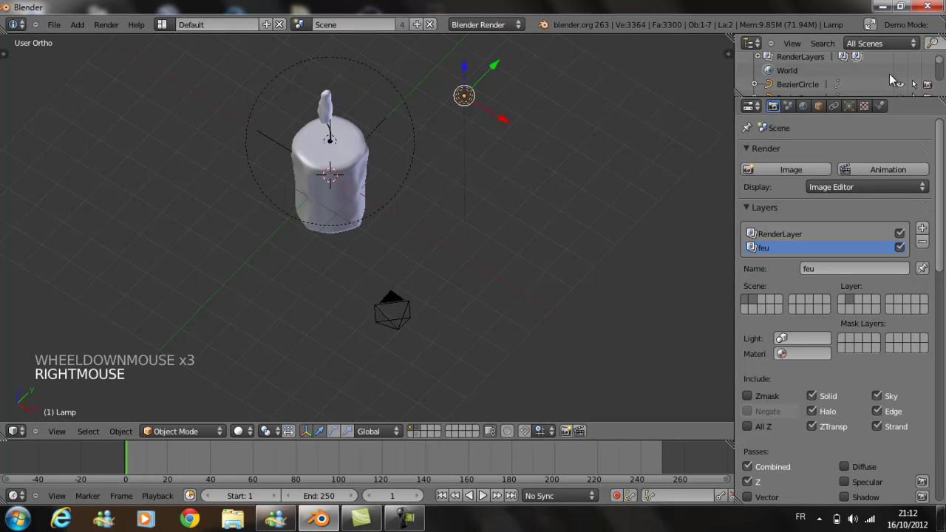
pyautogui.click(849, 106)
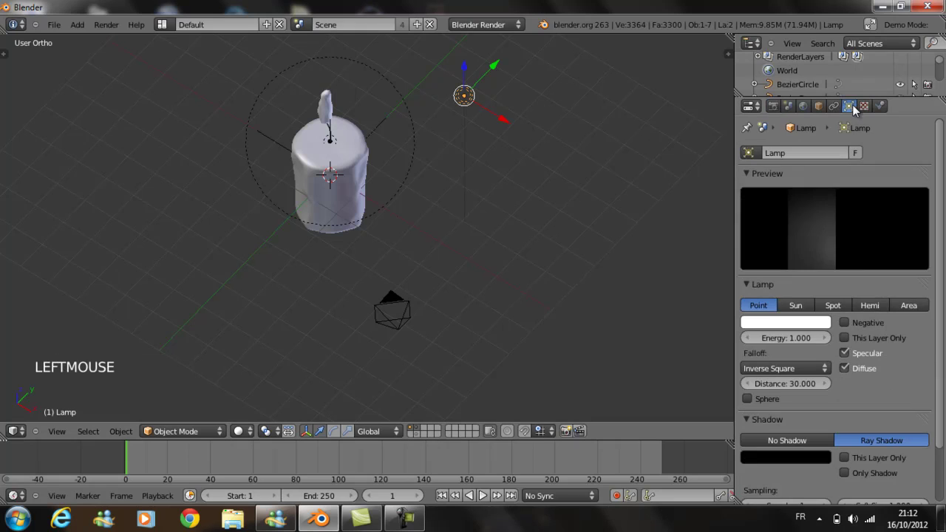
pyautogui.click(913, 305)
# Set the area lamp's distance to 10 and tint its colour pale yellow, about R 1.000, G 0.983, B 0.896
pyautogui.moveTo(482, 210); pyautogui.dragTo(513, 182, button='middle')
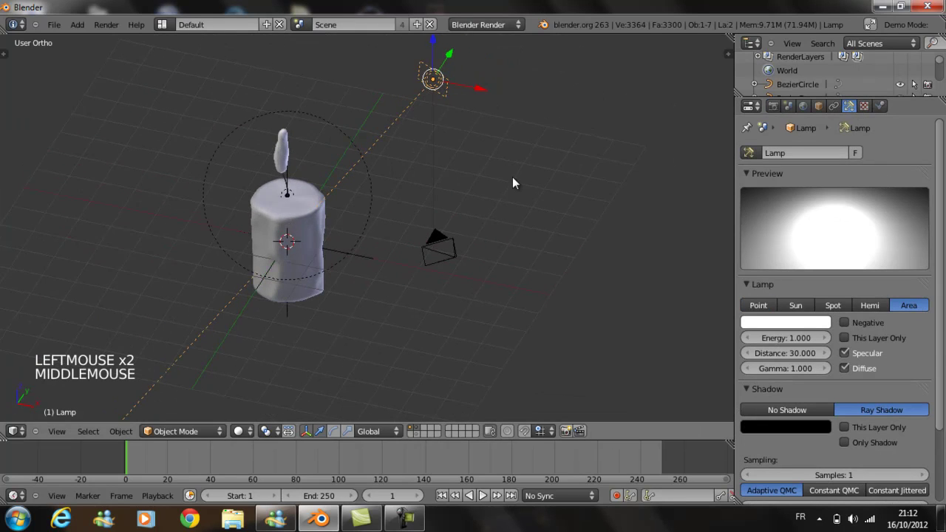
pyautogui.click(785, 354)
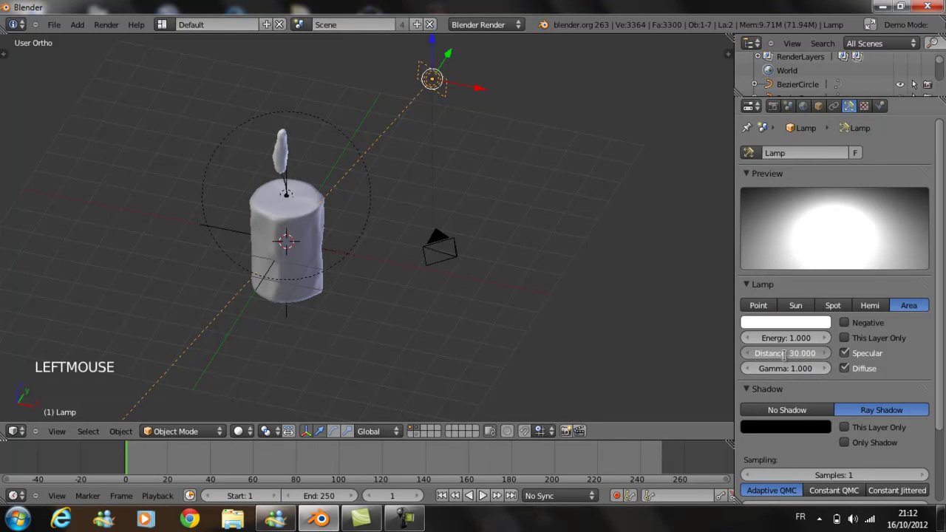
pyautogui.write('10')
pyautogui.press('Return')
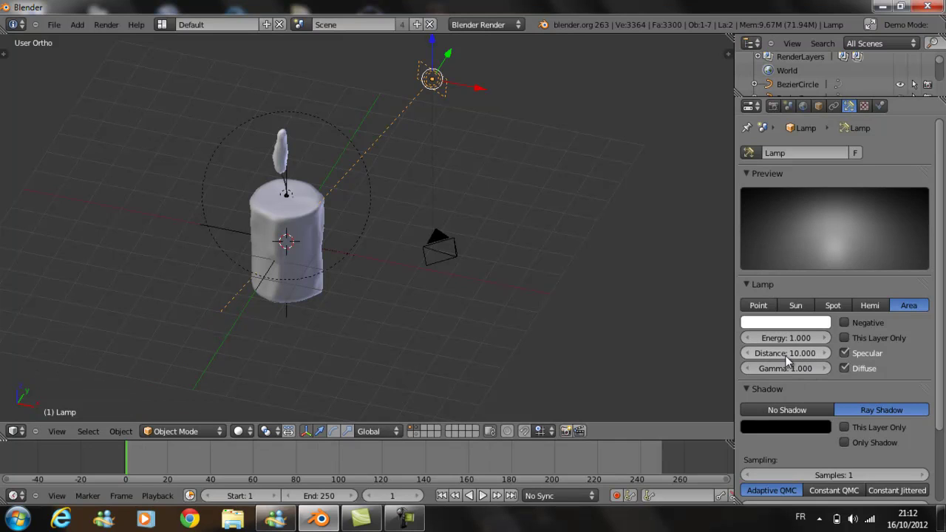
pyautogui.click(773, 324)
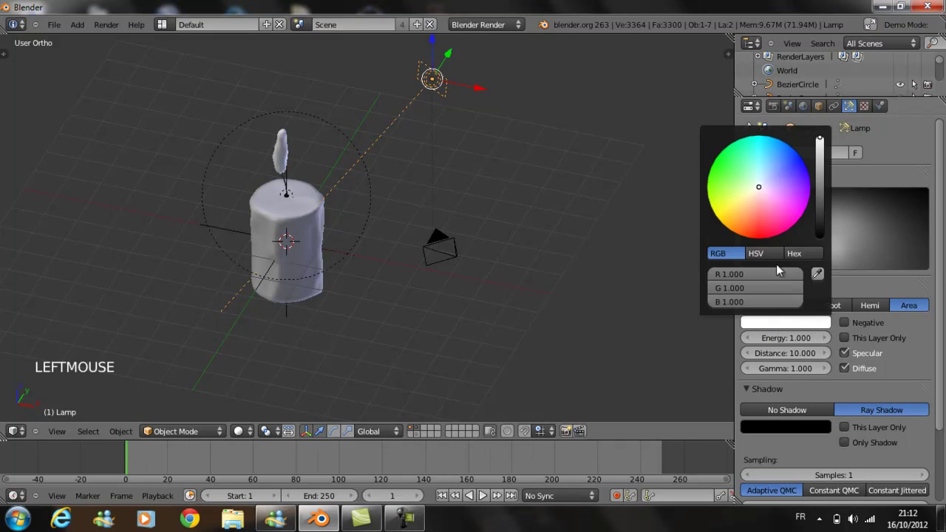
pyautogui.click(763, 184)
pyautogui.moveTo(764, 184); pyautogui.dragTo(755, 194)
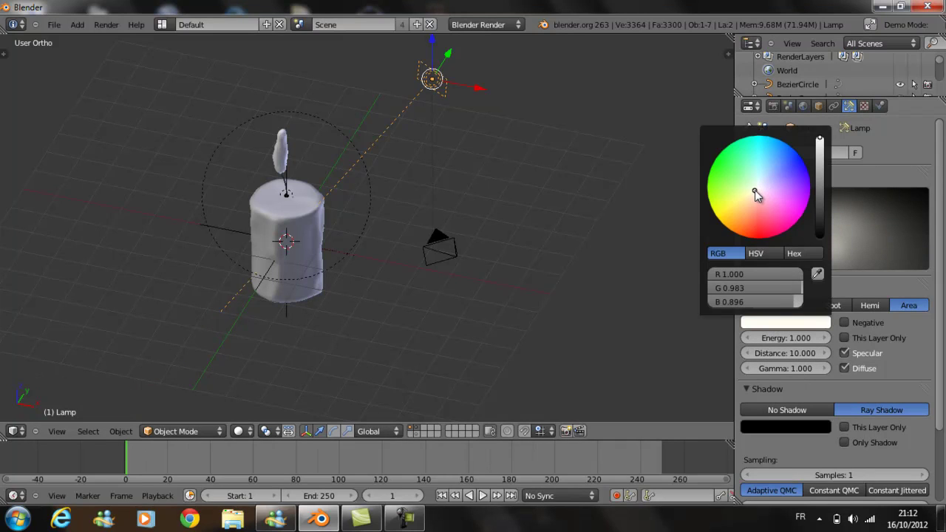
# Set the area lamp's shadow samples to 5 and render the scene to check the lighting
pyautogui.click(841, 474)
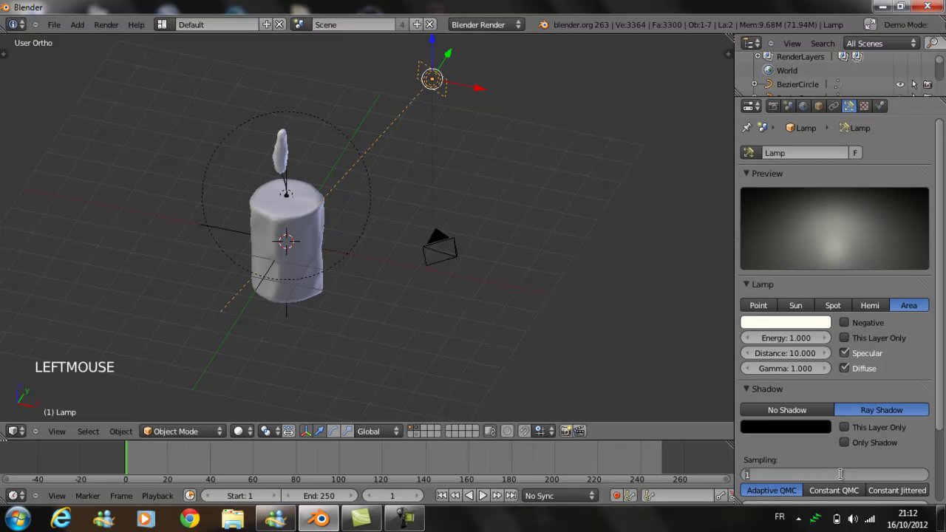
pyautogui.write('5')
pyautogui.press('Return')
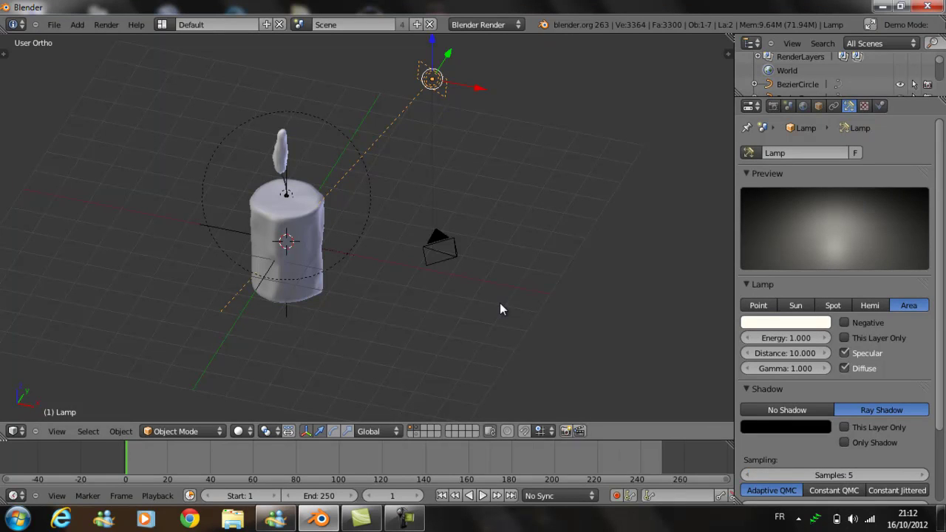
pyautogui.press('F12')
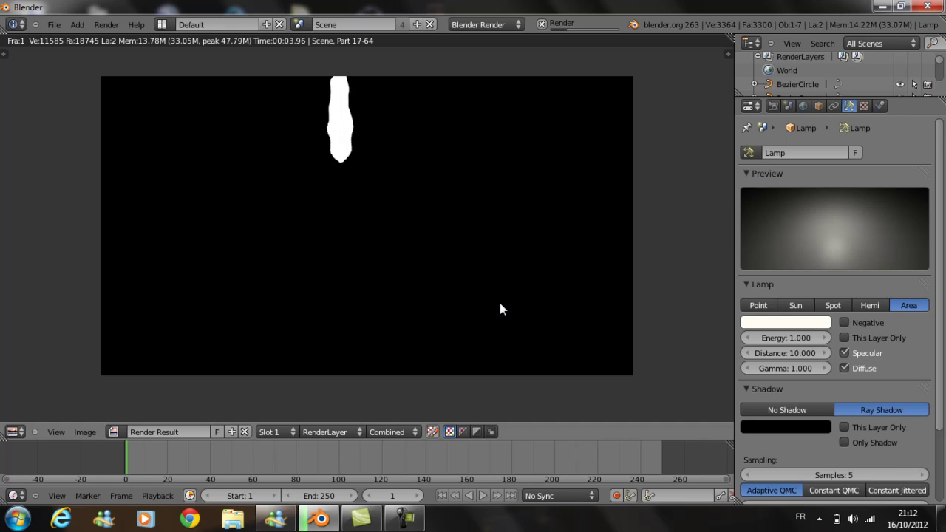
pyautogui.click(326, 429)
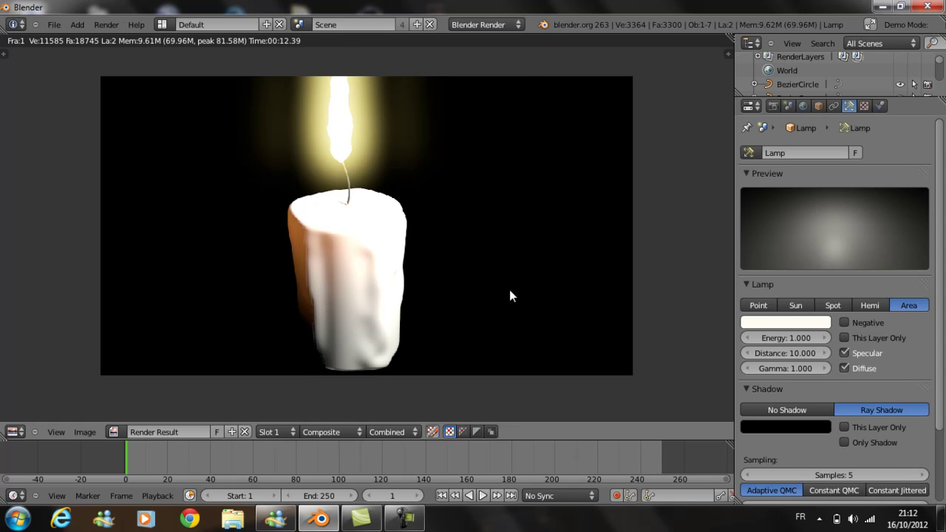
pyautogui.press('Escape')
# Lower the area lamp's energy to 0.2 and its distance to 5
pyautogui.click(785, 338)
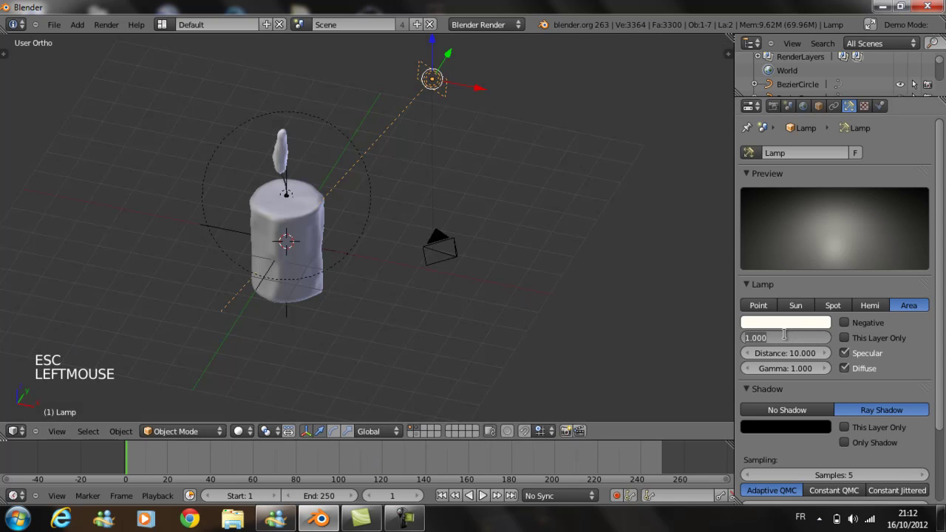
pyautogui.press('BackSpace')
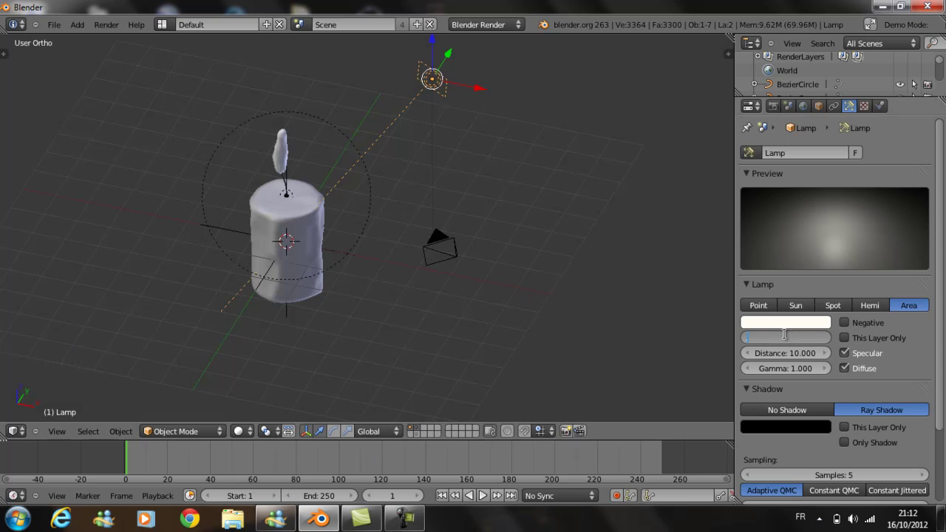
pyautogui.write('.2')
pyautogui.press('Return')
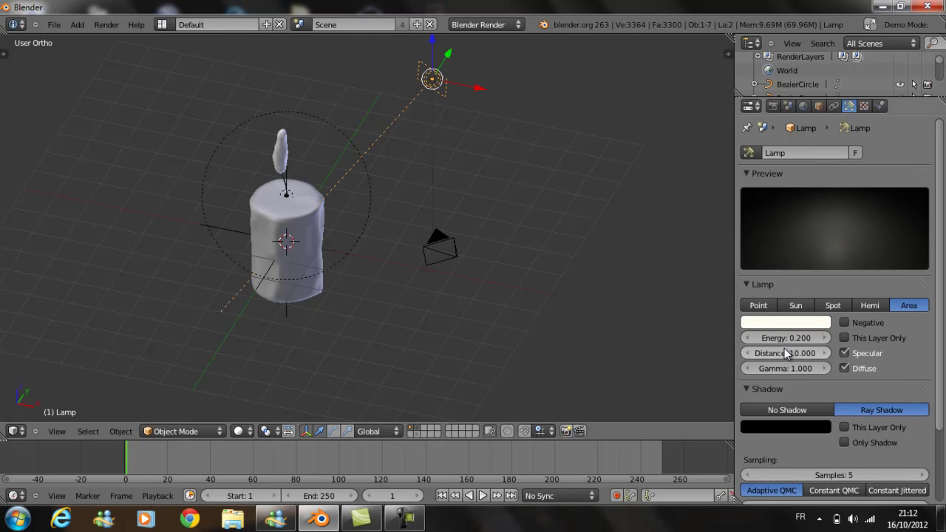
pyautogui.click(784, 352)
pyautogui.write('5')
pyautogui.press('Return')
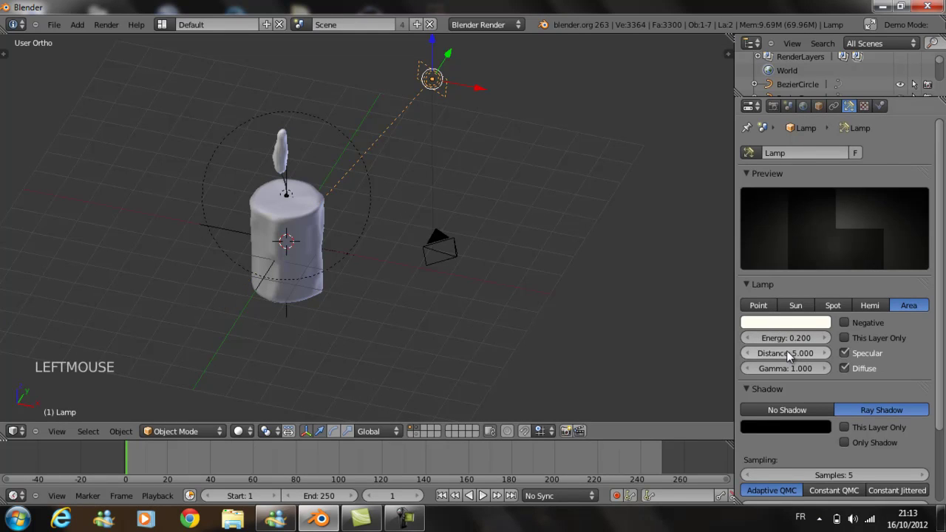
# Set the size of the area lamp's square shape to 10
pyautogui.moveTo(628, 234); pyautogui.dragTo(473, 194, button='middle')
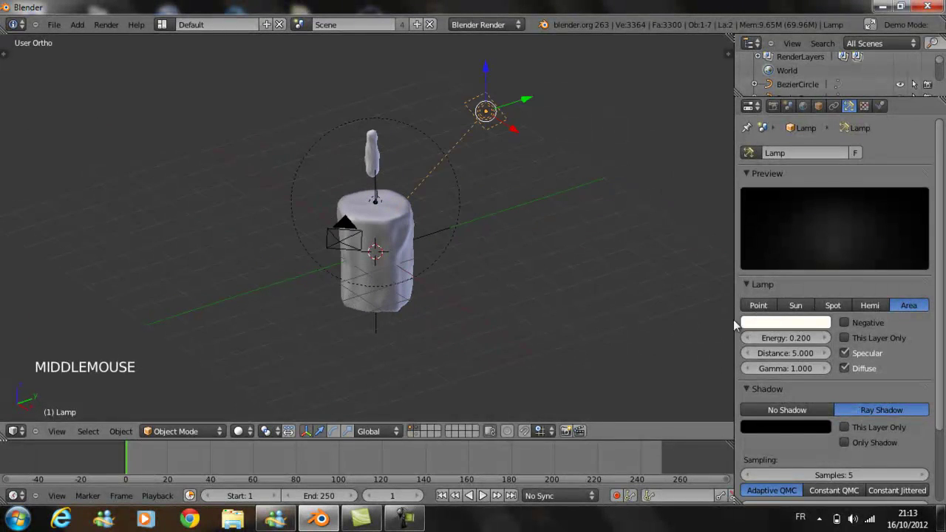
pyautogui.scroll(-3, 829, 427)
pyautogui.click(838, 481)
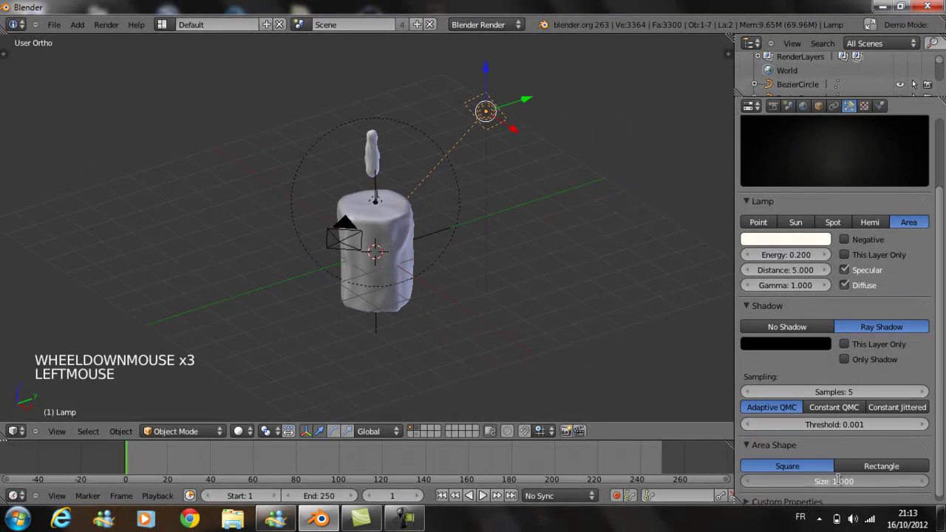
pyautogui.write('10')
pyautogui.press('Return')
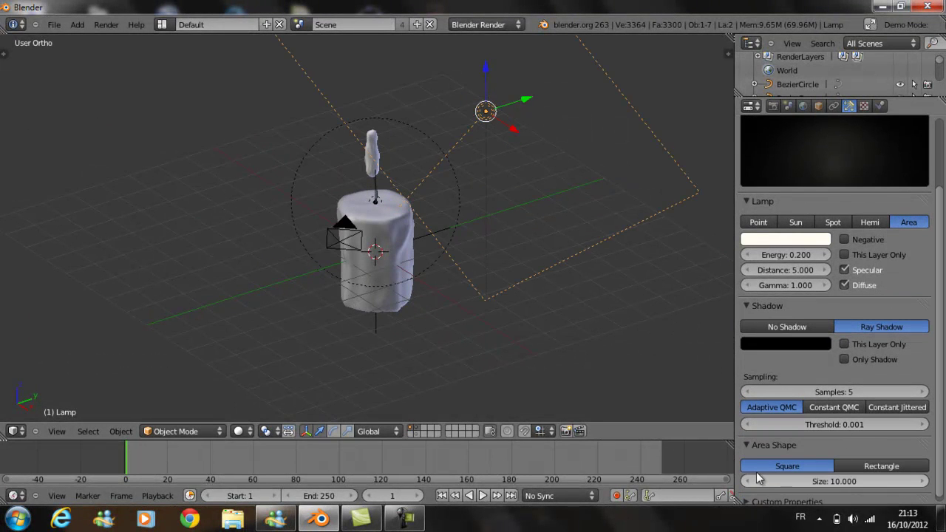
# Render the scene with the enlarged area lamp and inspect the candle up close
pyautogui.moveTo(392, 253); pyautogui.dragTo(372, 247, button='middle')
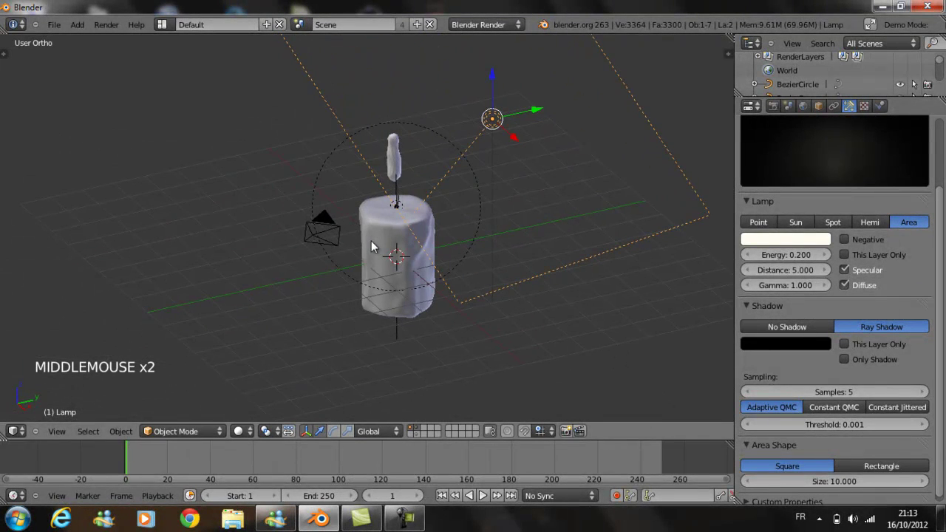
pyautogui.press('F12')
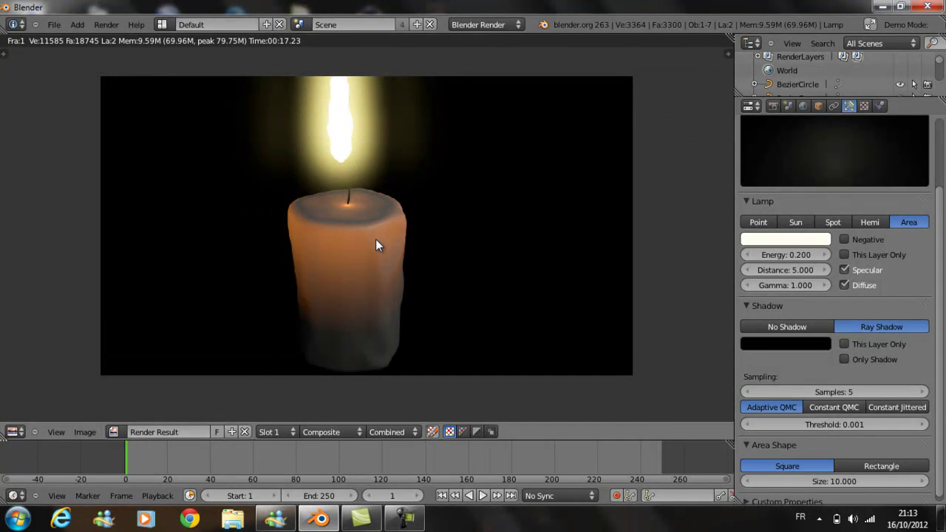
pyautogui.scroll(2, 377, 238)
pyautogui.scroll(-1, 376, 238)
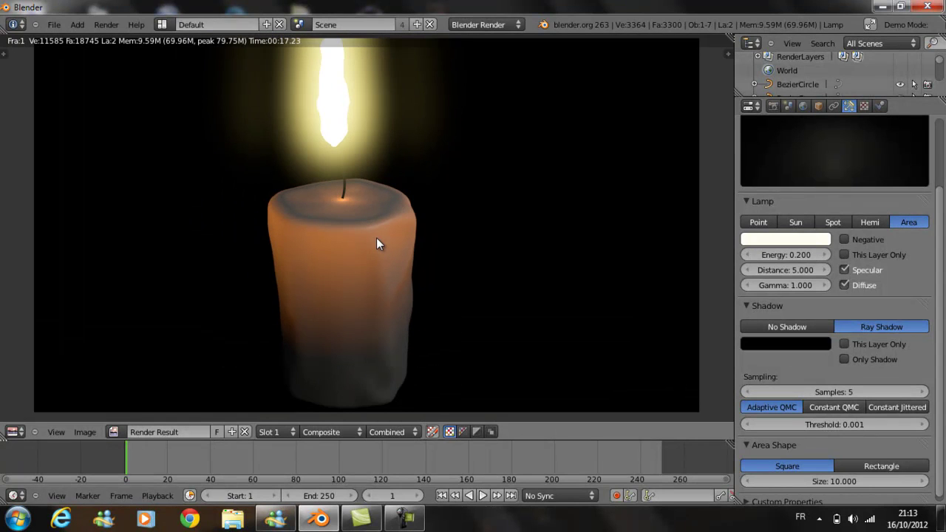
pyautogui.press('Escape')
# Enable Subsurface Scattering on the candle body's material and apply the Potato preset
pyautogui.rightClick(376, 237)
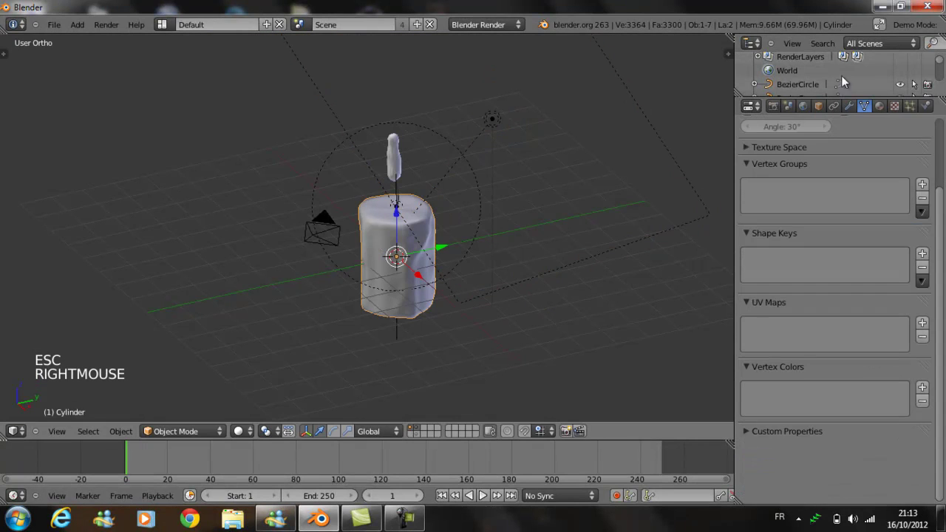
pyautogui.click(877, 108)
pyautogui.scroll(-7, 842, 351)
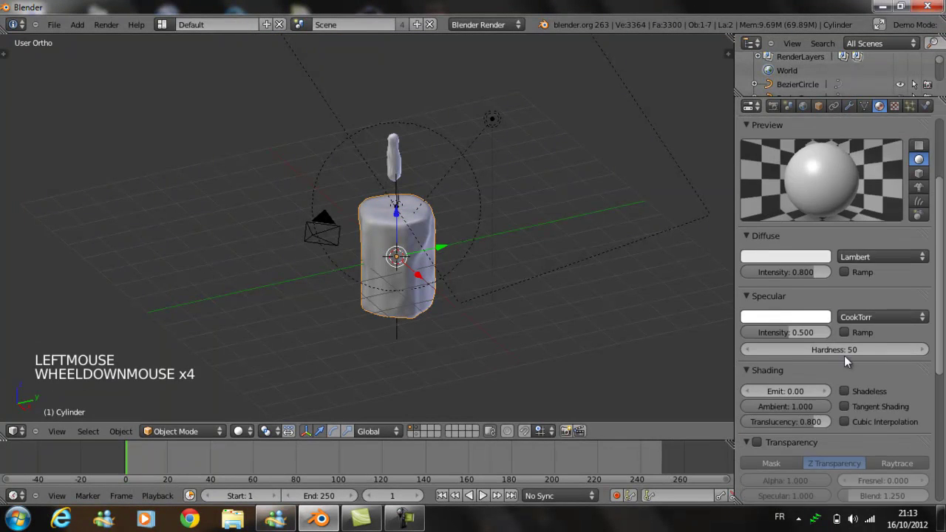
pyautogui.scroll(-3, 838, 365)
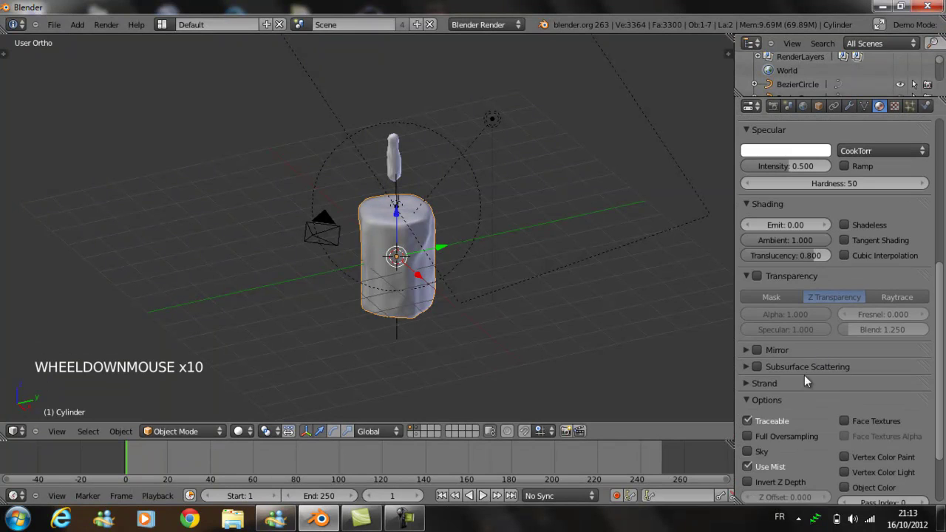
pyautogui.click(759, 368)
pyautogui.click(742, 365)
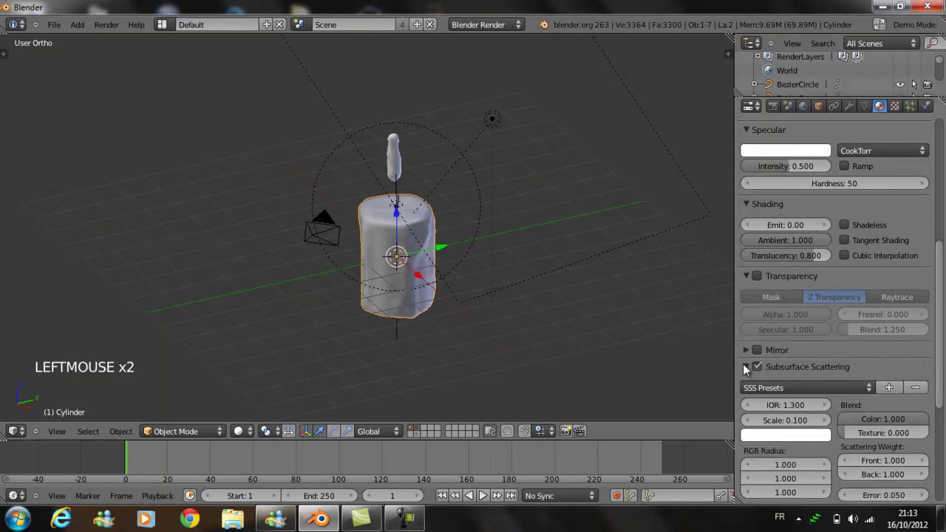
pyautogui.click(743, 364)
pyautogui.click(743, 364)
pyautogui.click(764, 386)
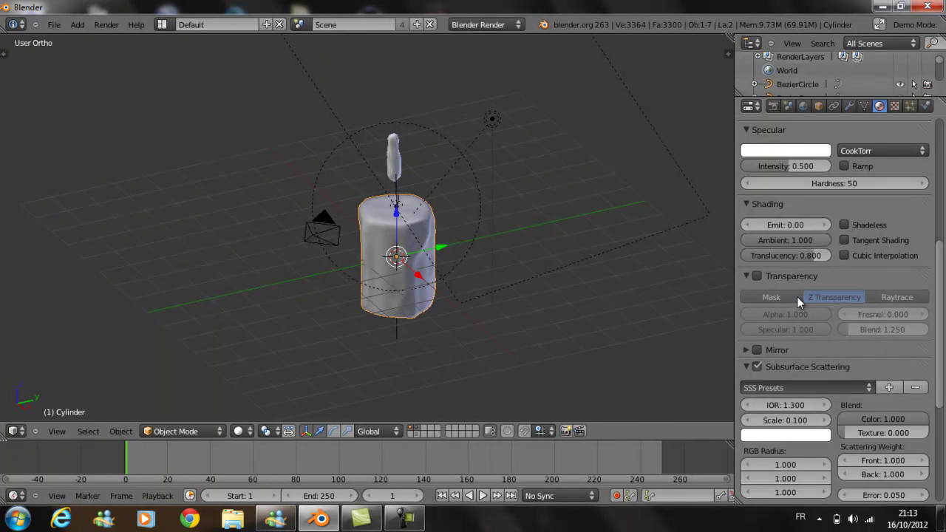
pyautogui.click(799, 306)
pyautogui.click(620, 314)
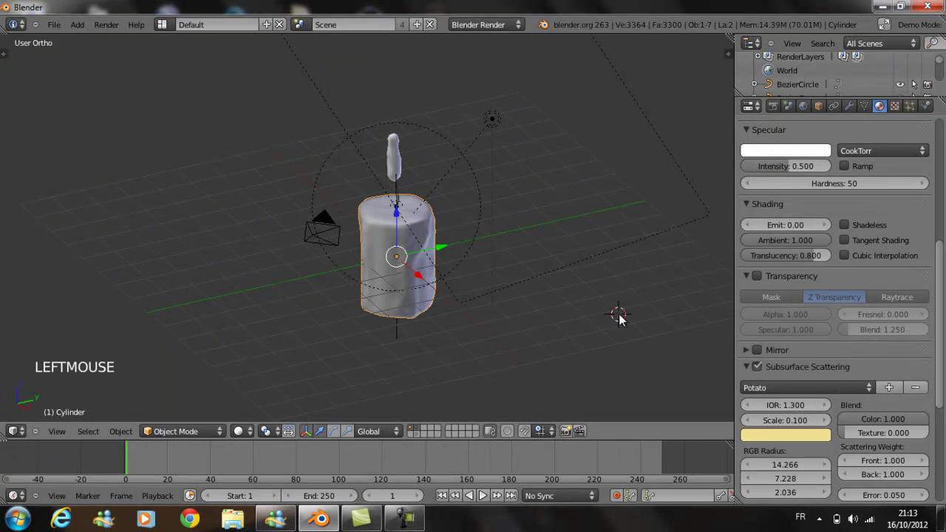
# Render the scene again to check the candle's subsurface scattering
pyautogui.moveTo(432, 281); pyautogui.dragTo(591, 258, button='middle')
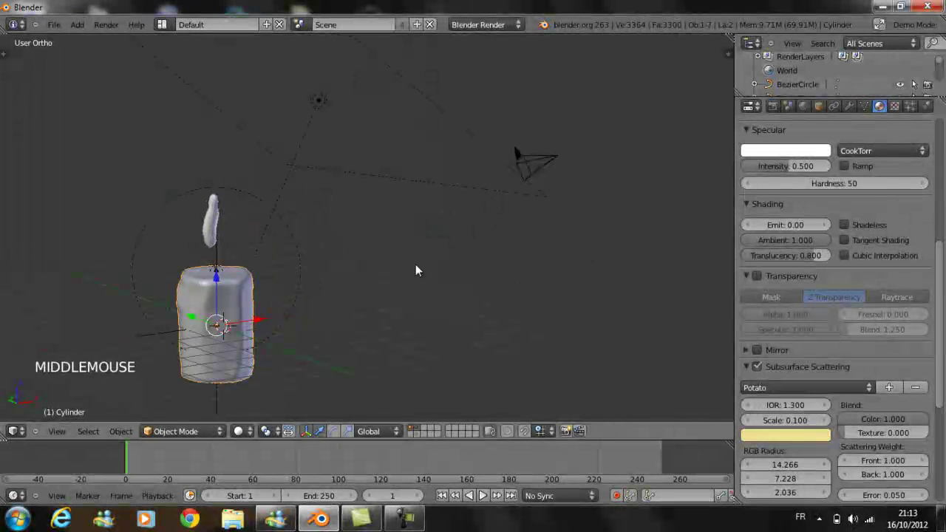
pyautogui.keyDown('shift'); pyautogui.moveTo(330, 276); pyautogui.dragTo(439, 216, button='middle'); pyautogui.keyUp('shift')
pyautogui.press('F12')
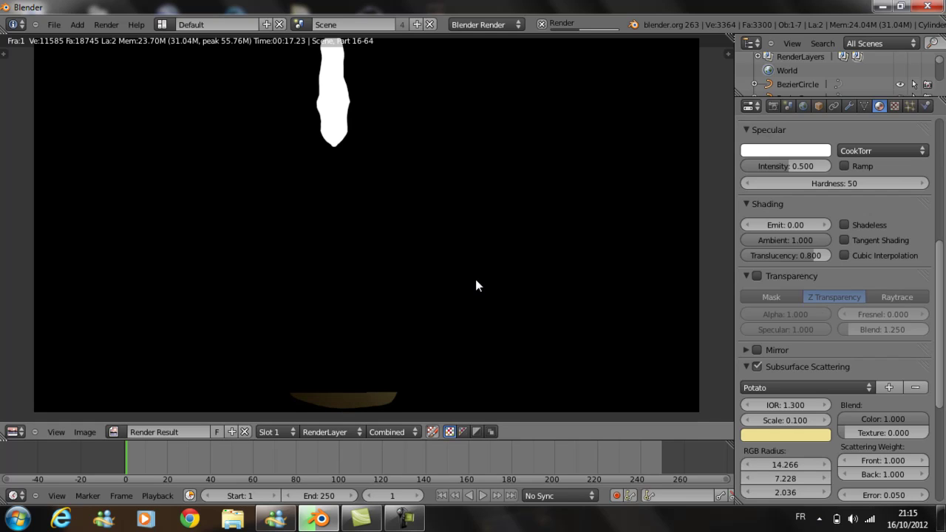
pyautogui.scroll(-3, 495, 222)
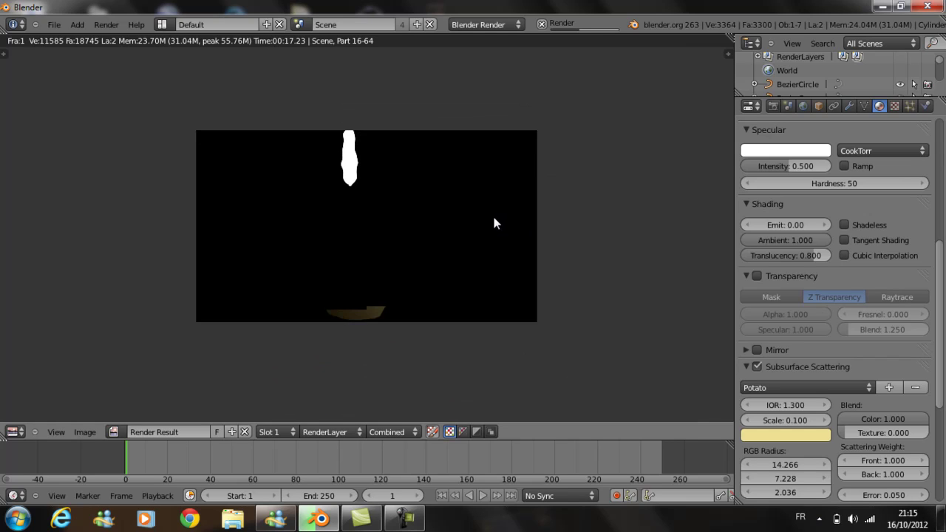
pyautogui.scroll(3, 494, 223)
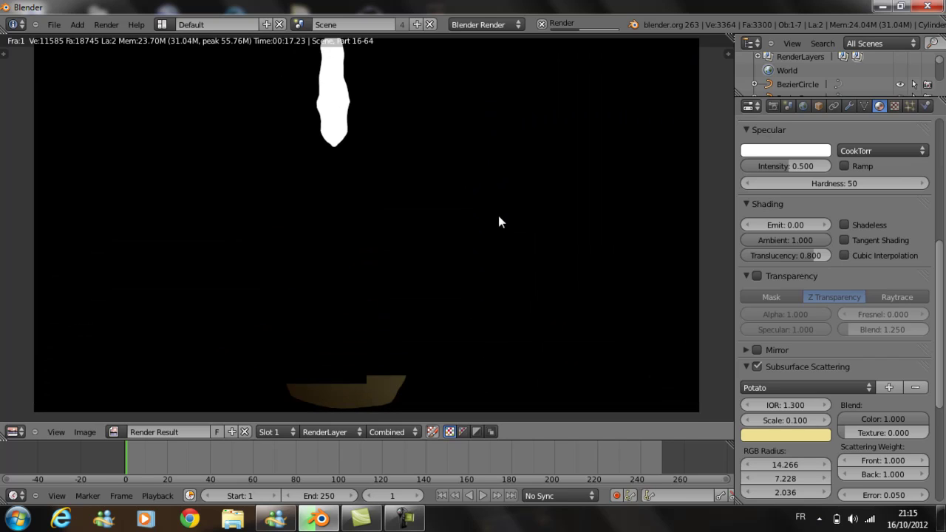
pyautogui.moveTo(510, 213); pyautogui.dragTo(499, 222, button='middle')
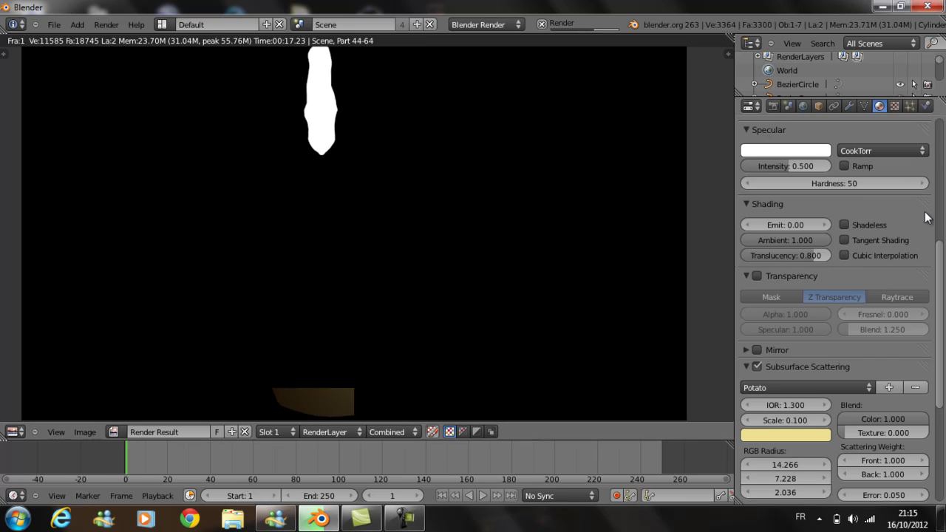
# Open the render settings and review the dimensions, anti-aliasing and output file format options for the candle animation
pyautogui.scroll(7, 927, 216)
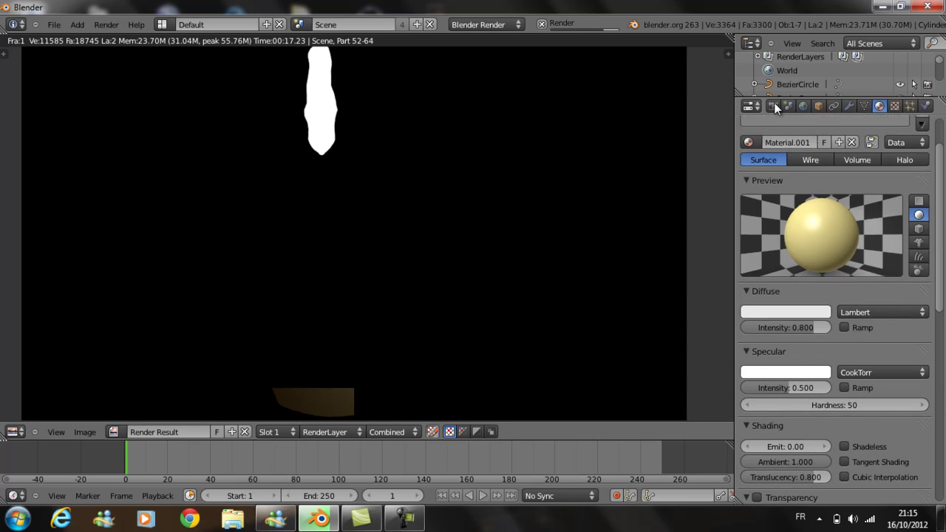
pyautogui.click(775, 107)
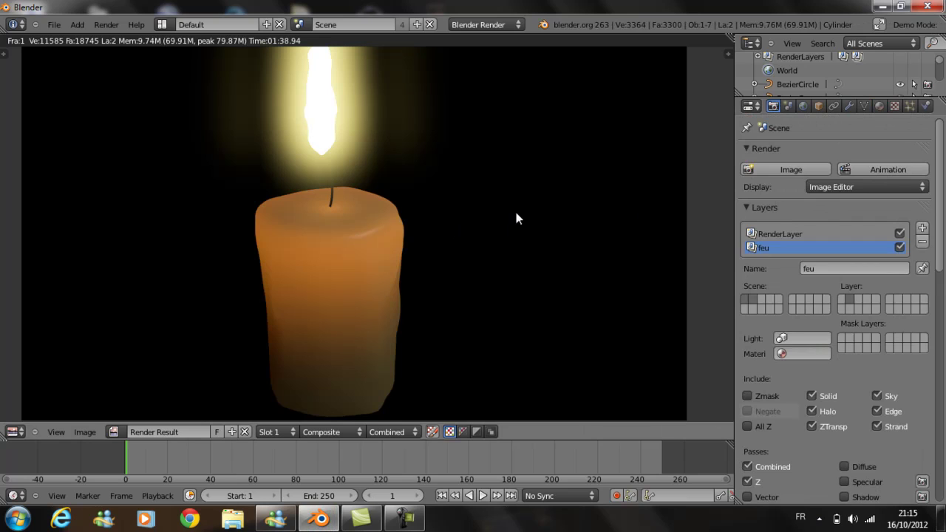
pyautogui.scroll(-5, 859, 319)
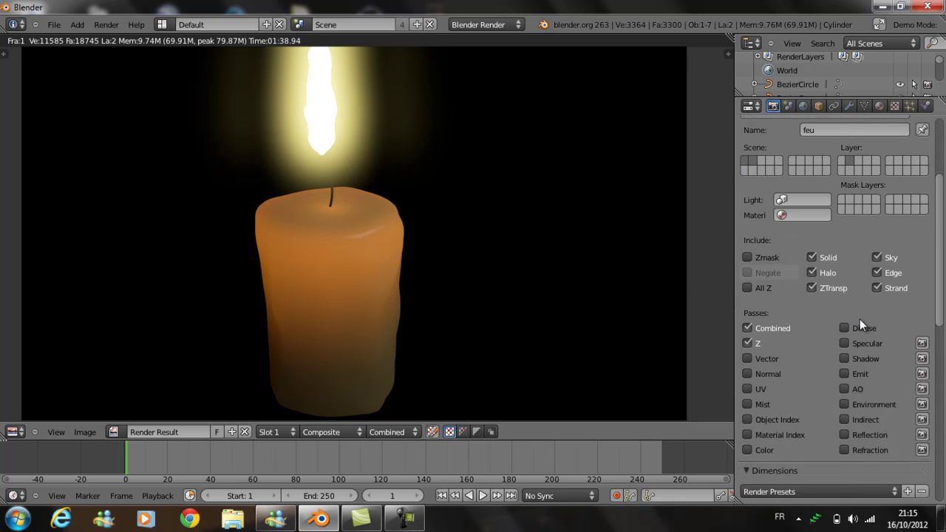
pyautogui.scroll(-11, 860, 319)
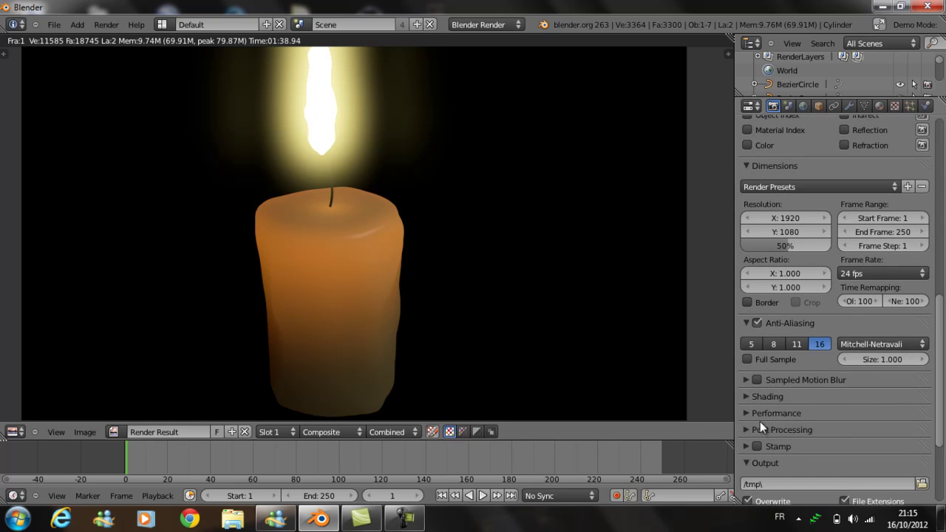
pyautogui.scroll(-5, 769, 418)
pyautogui.click(792, 396)
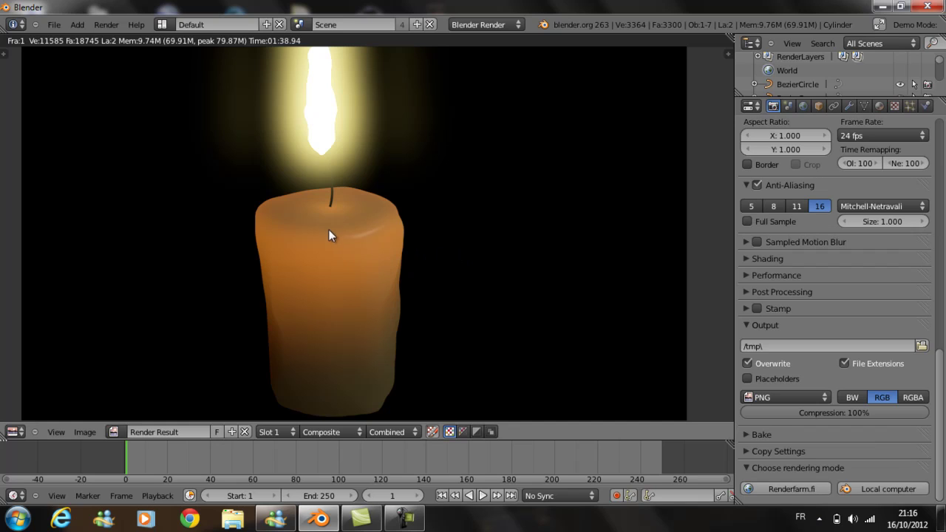
pyautogui.scroll(-1, 413, 213)
pyautogui.scroll(1, 421, 224)
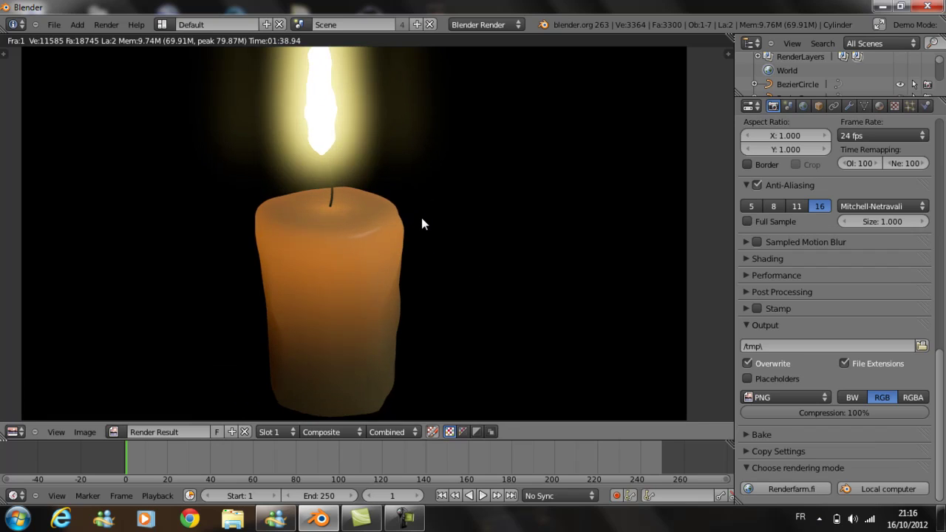